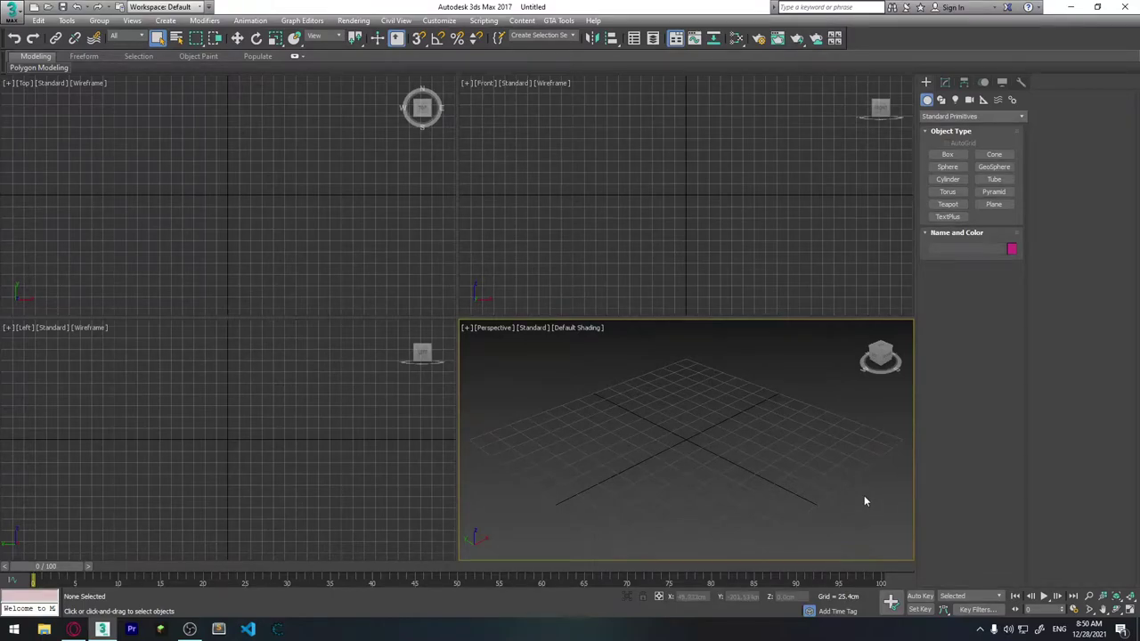
Step: Orbit the empty Perspective grid, then minimize 3ds Max to show the desktop
alt+middle_drag(695, 526, 658, 522)
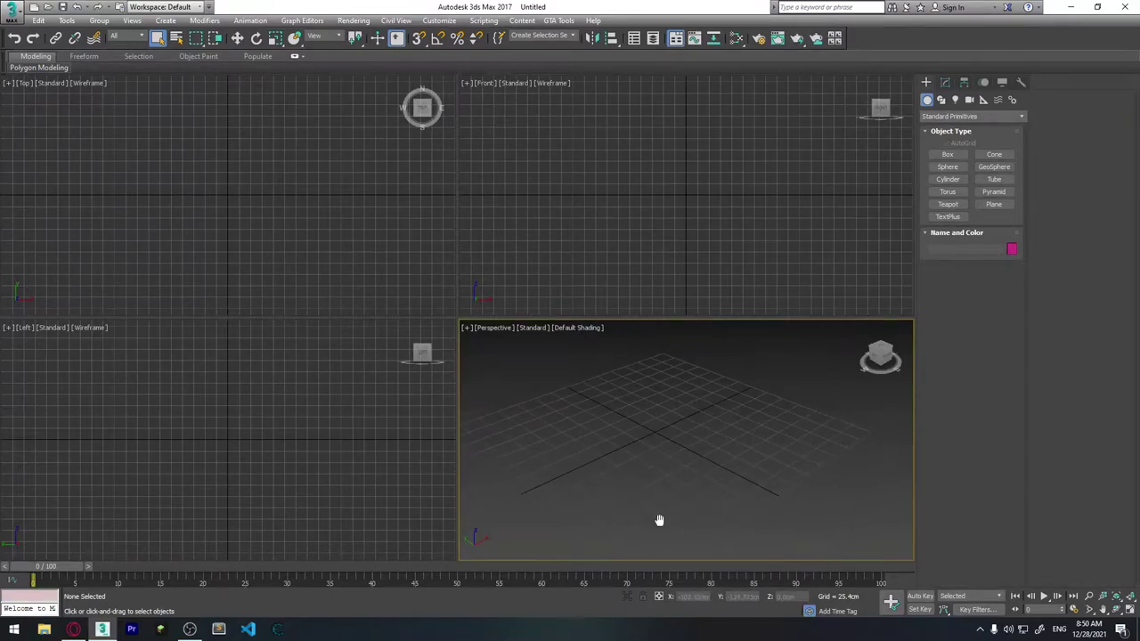
click(1070, 7)
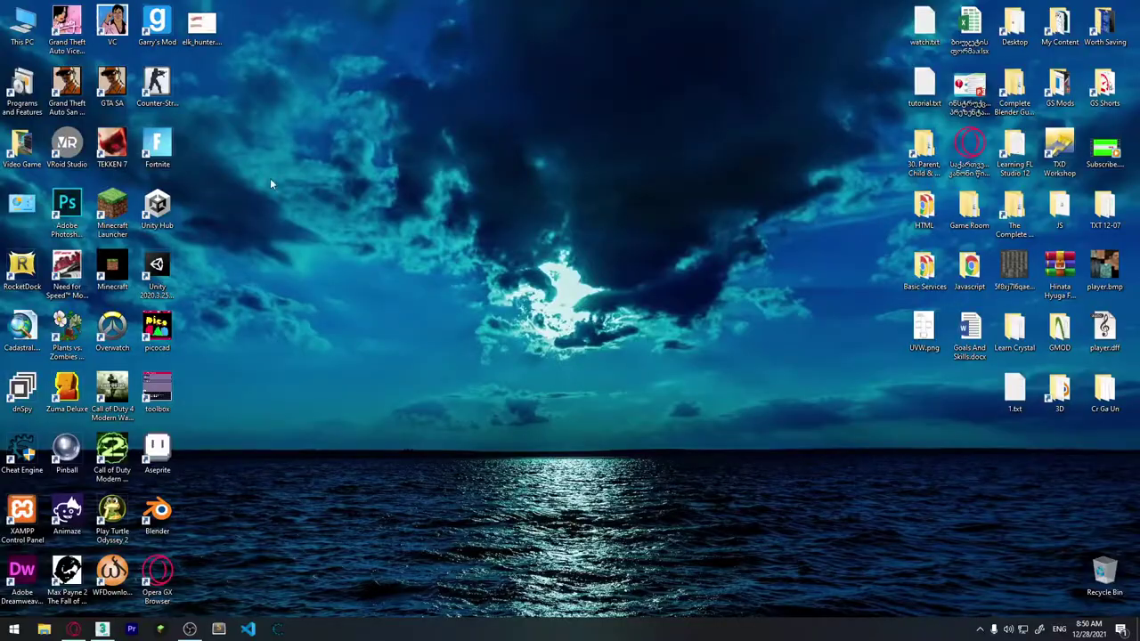
Step: View elk_hunter.jpg in Windows Photo Viewer, close it, and return to 3ds Max
double_click(206, 29)
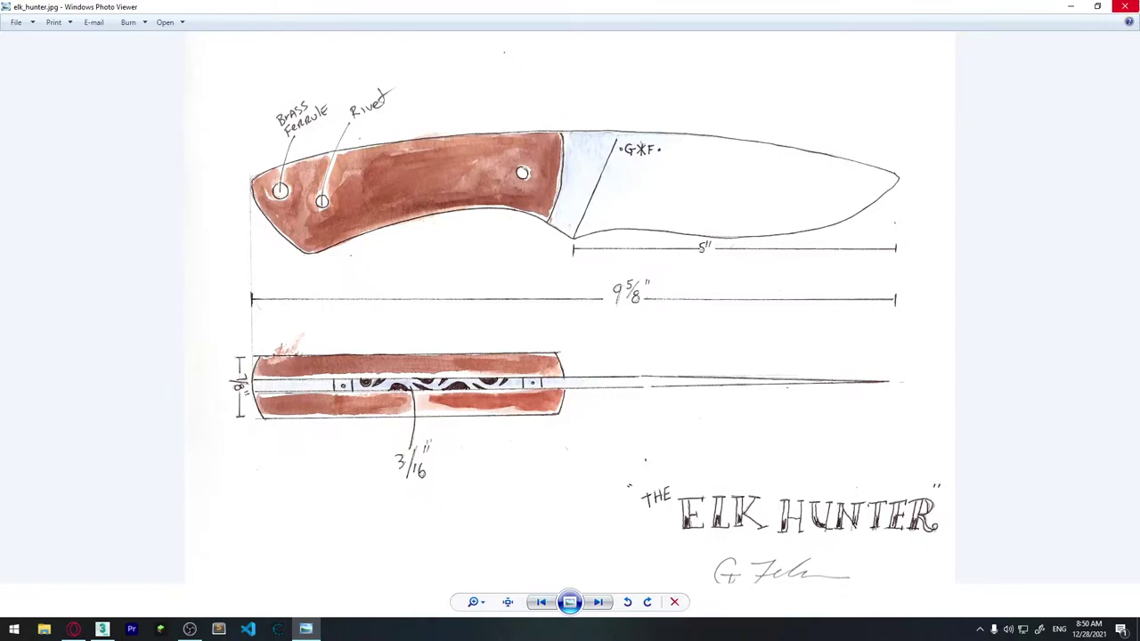
click(1124, 6)
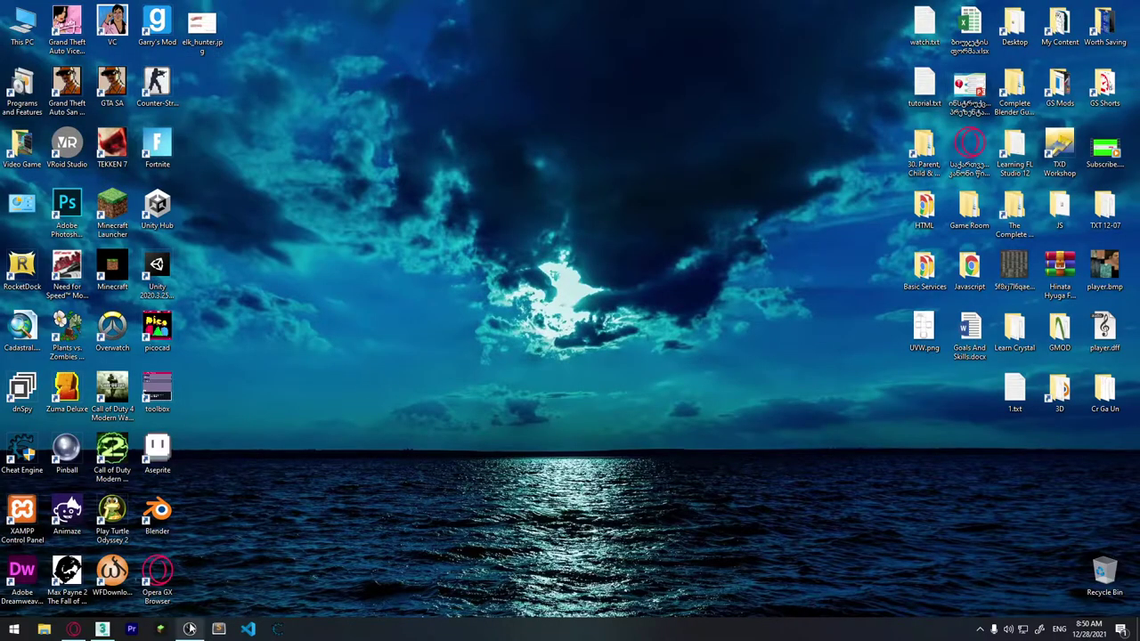
click(101, 628)
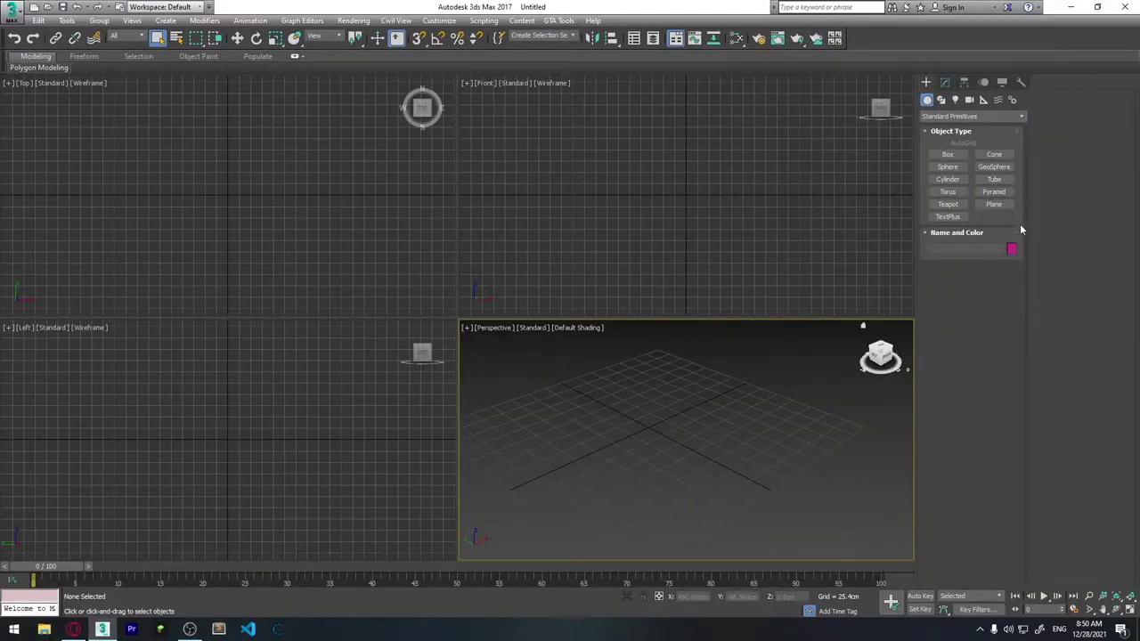
Step: Create a Plane with 1 length and 1 width segment, then minimize 3ds Max
click(994, 204)
drag(593, 378, 765, 428)
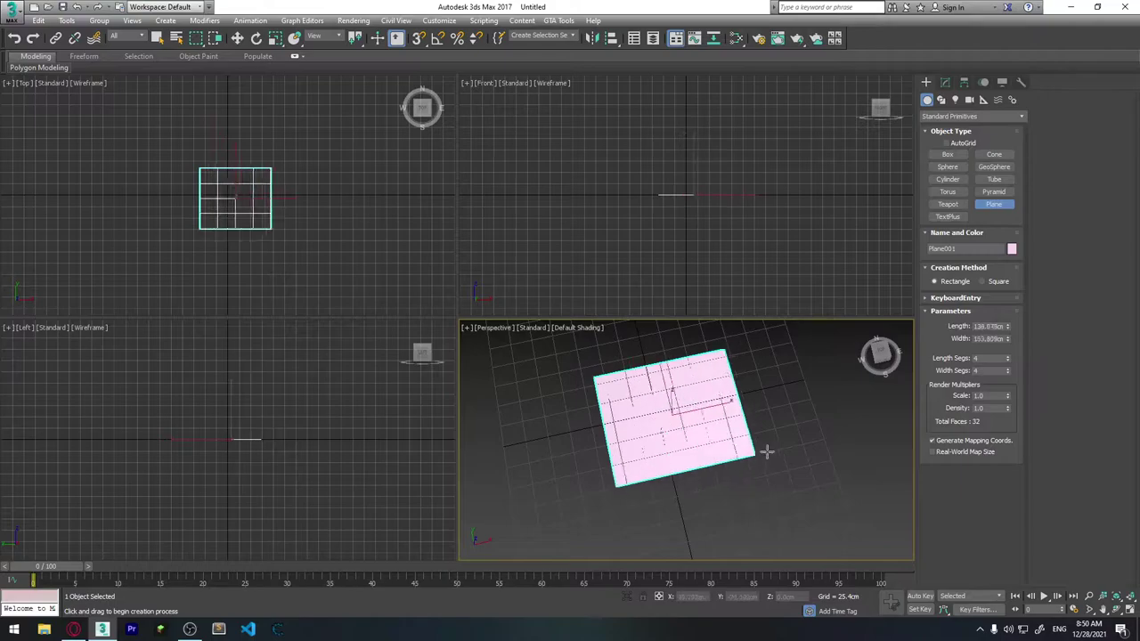
right_click(1006, 358)
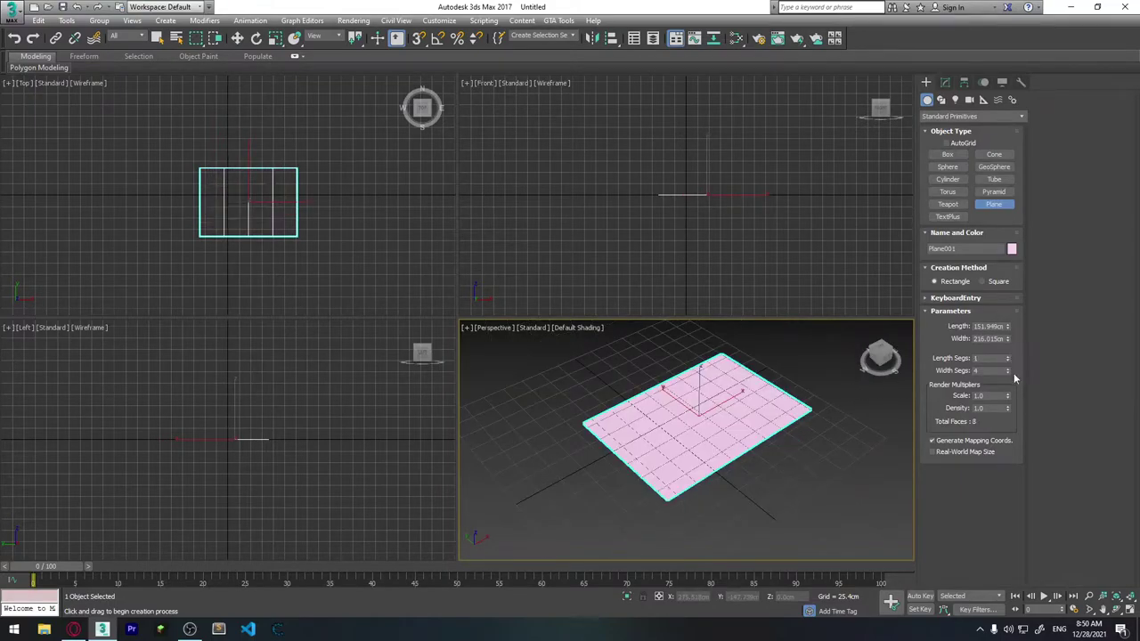
right_click(1007, 371)
alt+middle_drag(808, 415, 797, 356)
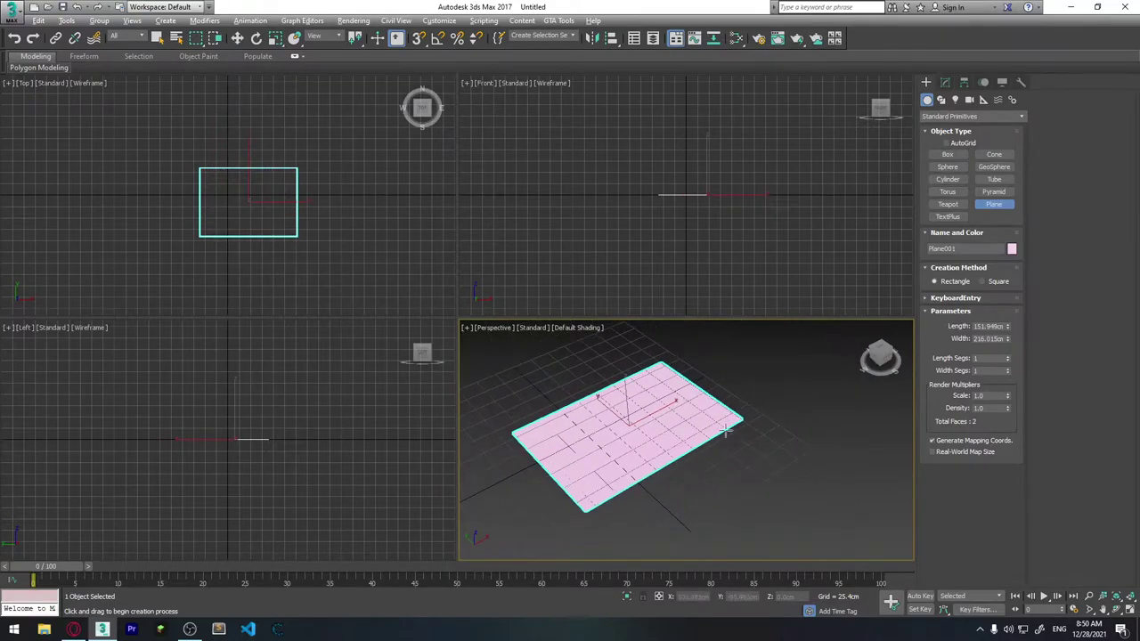
click(1071, 6)
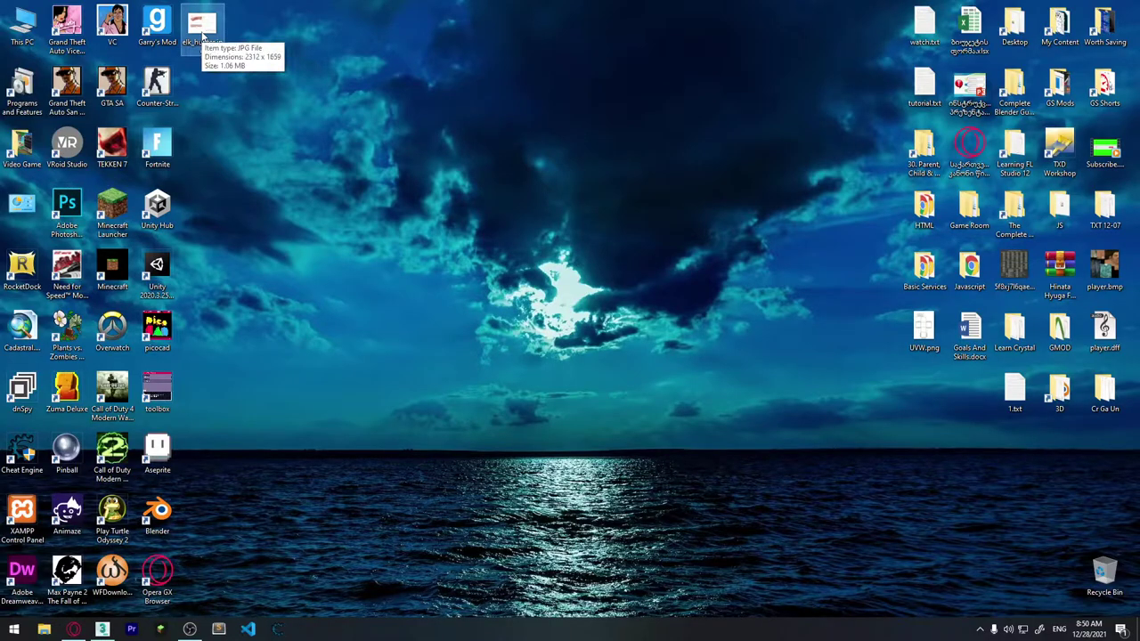
Step: Size the plane to 1659 × 2312 cm and drop elk_hunter.jpg onto it as texture
key(alt+Tab)
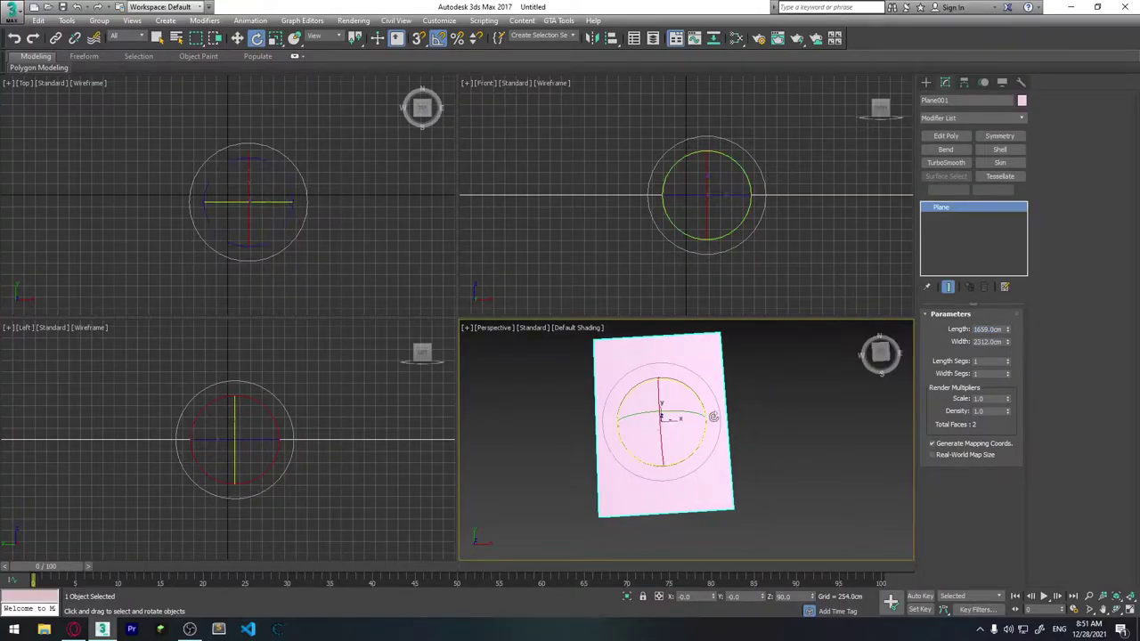
click(1071, 6)
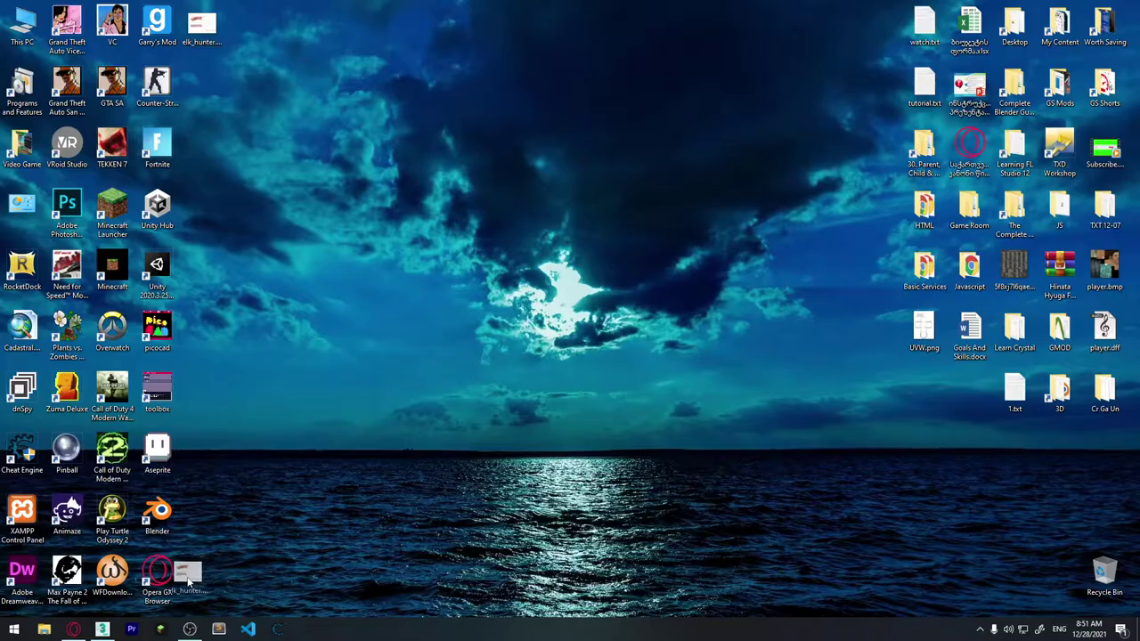
click(102, 629)
drag(602, 467, 604, 468)
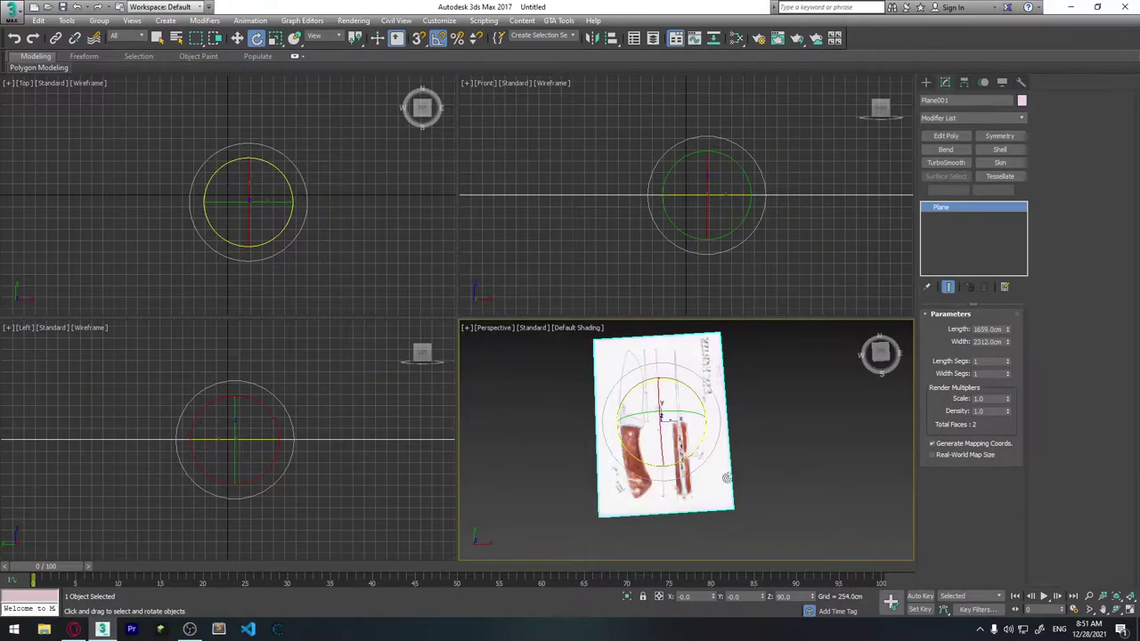
Step: Rotate the textured plane about Z so the knife drawing reads correctly
alt+middle_drag(603, 467, 715, 453)
drag(715, 406, 648, 440)
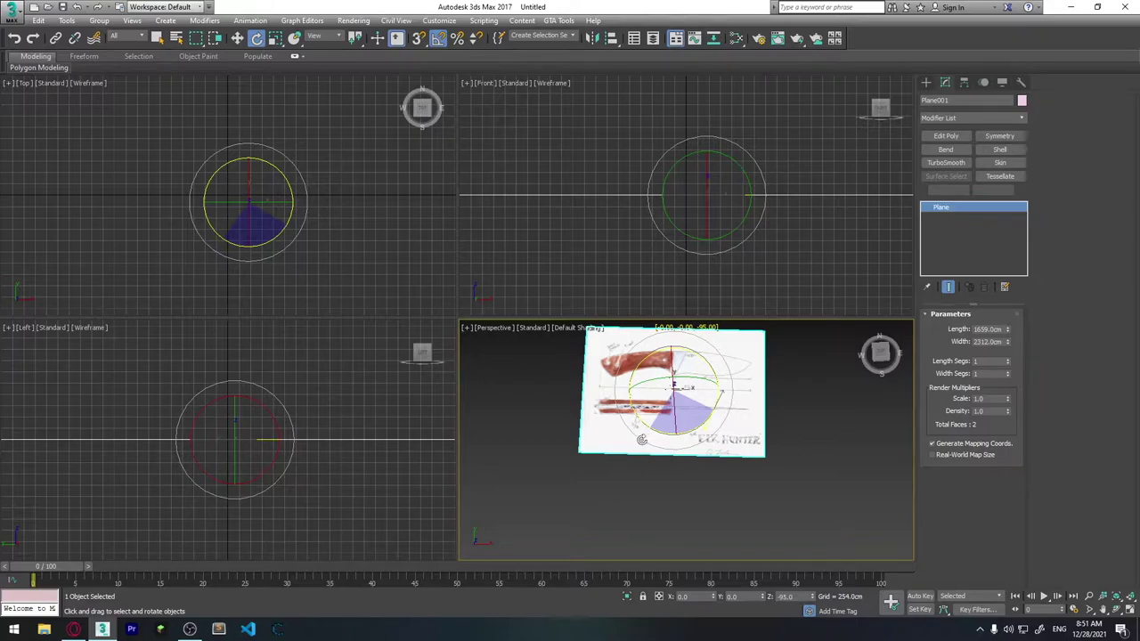
drag(641, 440, 677, 419)
Step: Shift-rotate the reference plane 90° about X to clone an upright Plane002
key(ctrl+d)
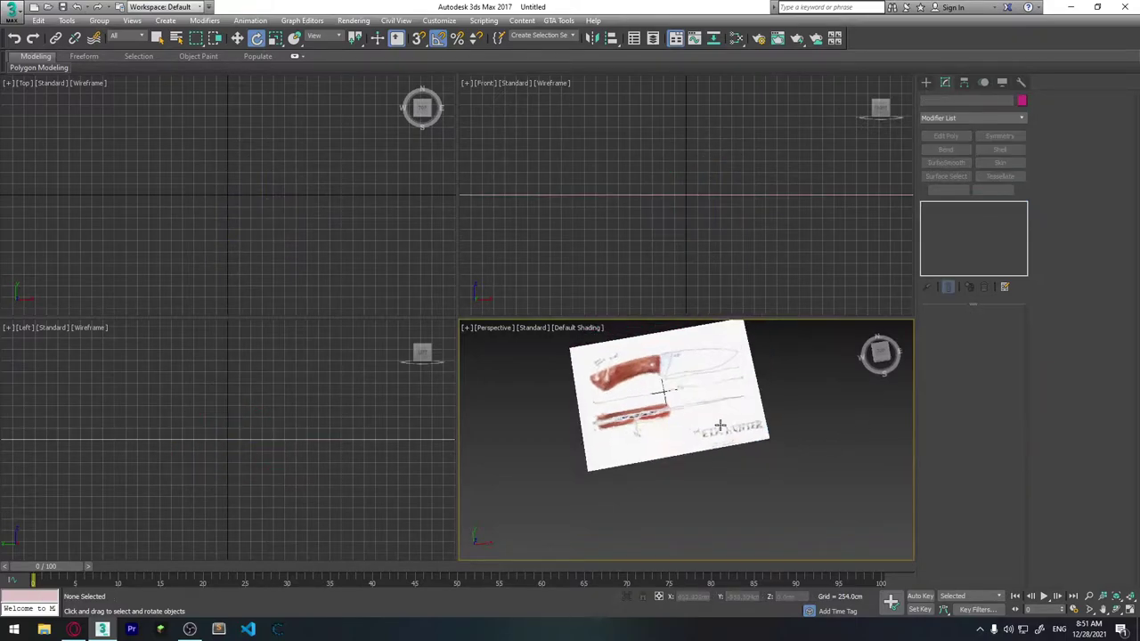
mouse_move(719, 425)
alt+middle_down()
mouse_move(676, 427)
mouse_move(686, 416)
alt+middle_up()
click(685, 415)
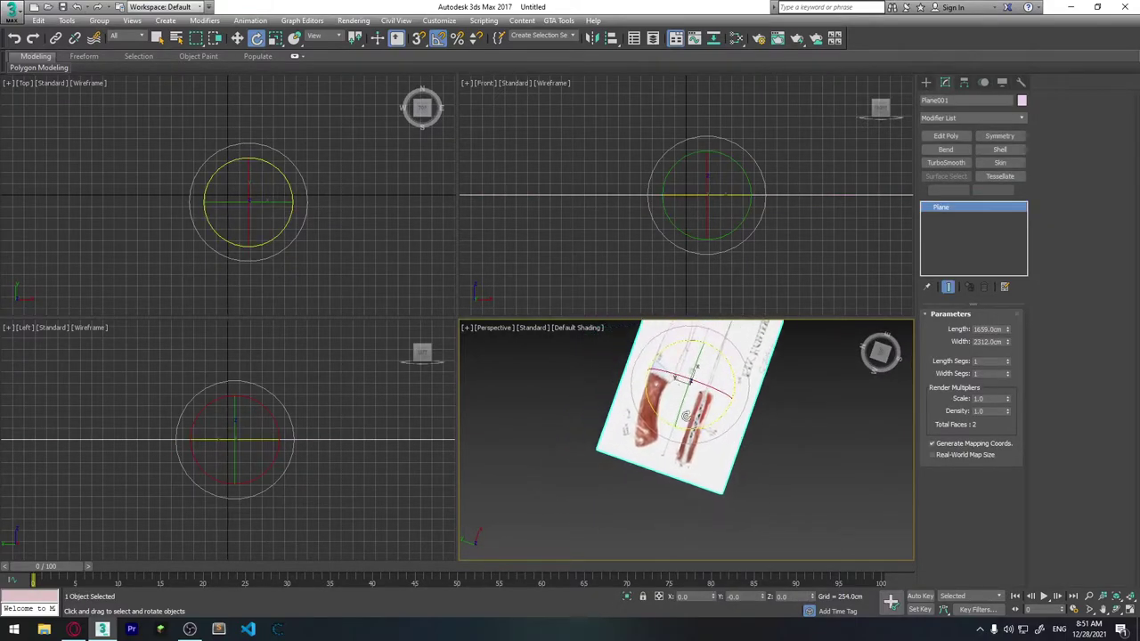
scroll(685, 416, up, 2)
scroll(704, 415, up, 2)
scroll(739, 416, down, 2)
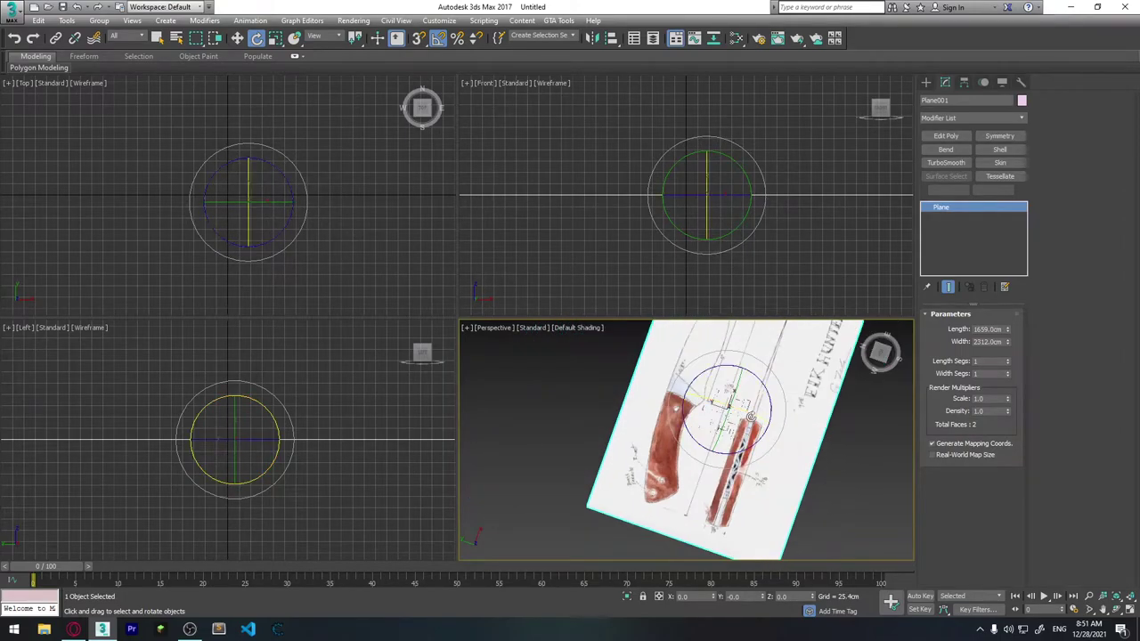
shift+drag(750, 417, 784, 416)
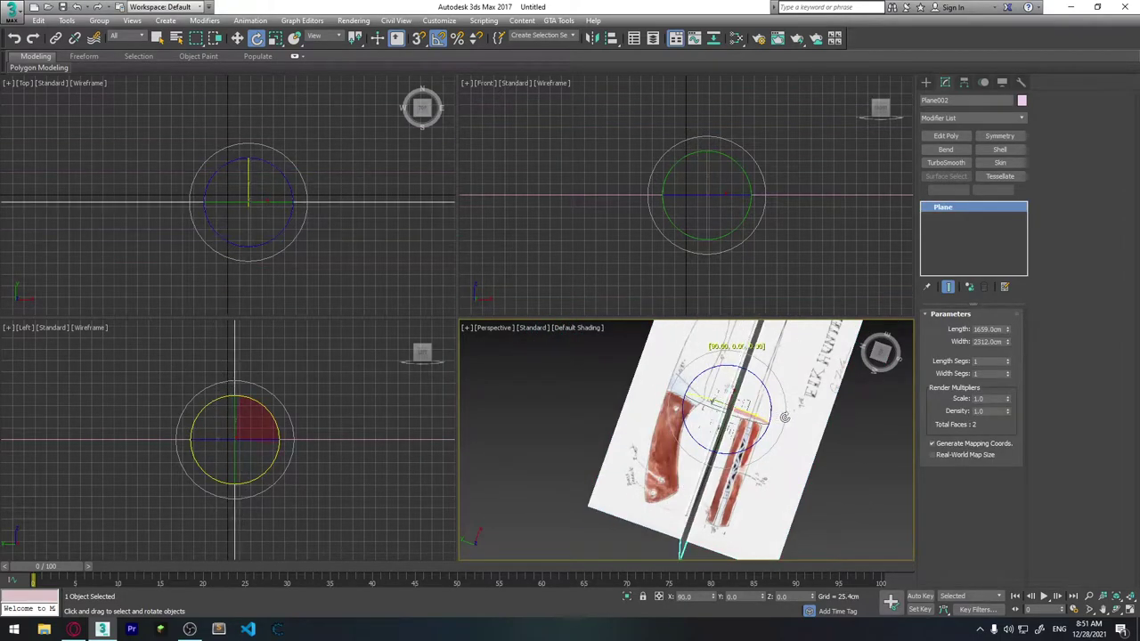
click(568, 365)
Step: Orbit to face both reference planes and region-select them together
key(w)
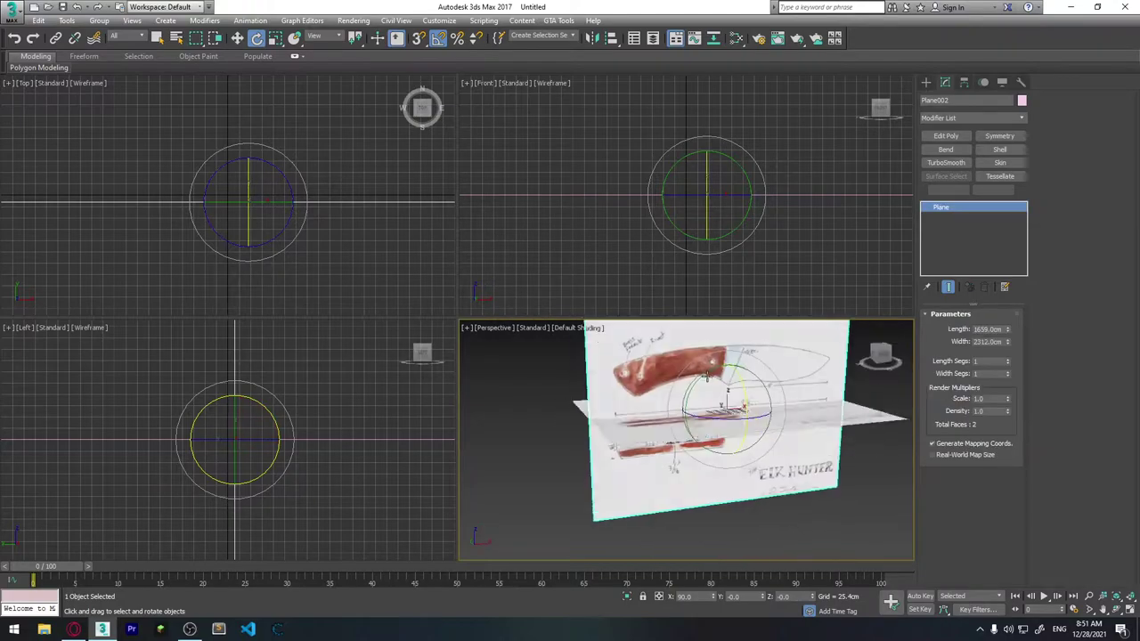
alt+middle_drag(613, 385, 706, 431)
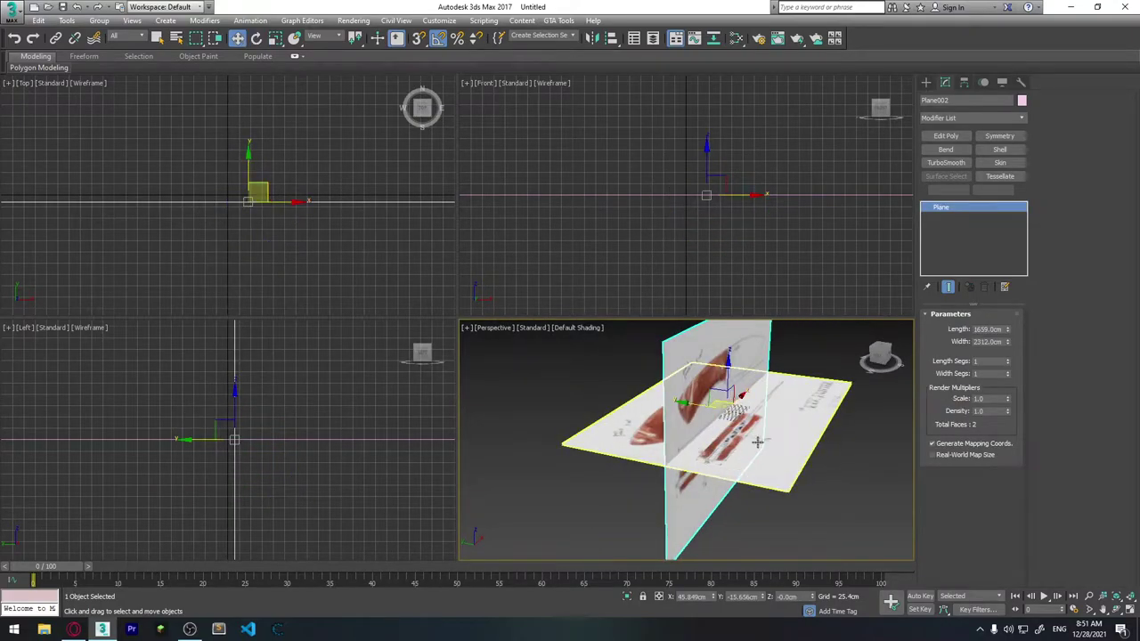
key(ctrl+d)
mouse_move(787, 418)
alt+middle_down()
mouse_move(703, 460)
mouse_move(712, 445)
alt+middle_up()
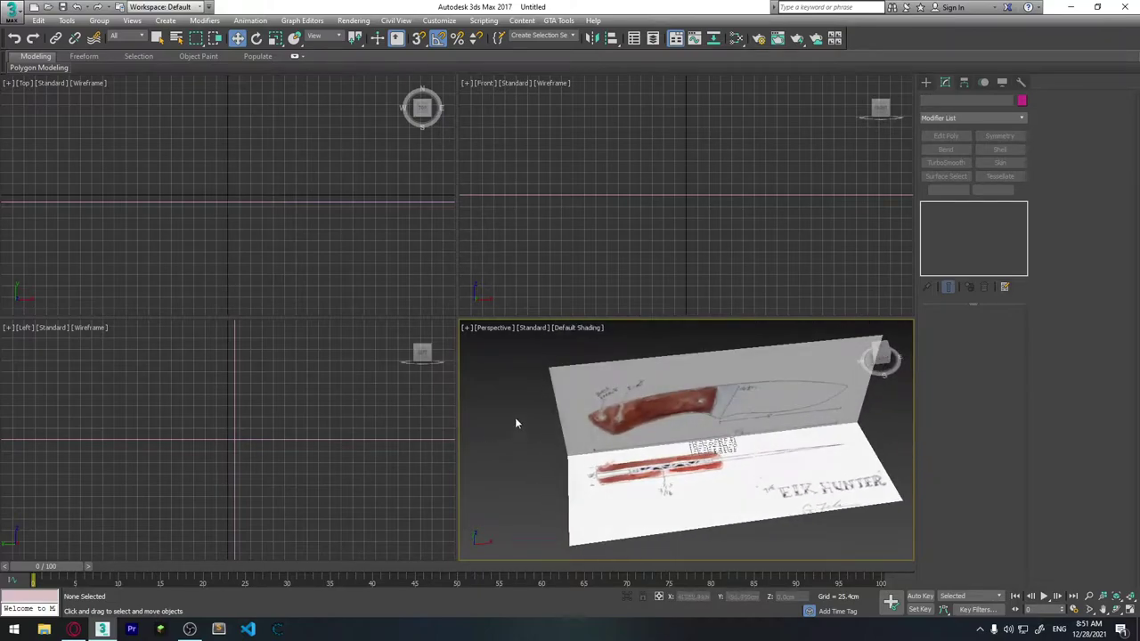
drag(515, 423, 738, 557)
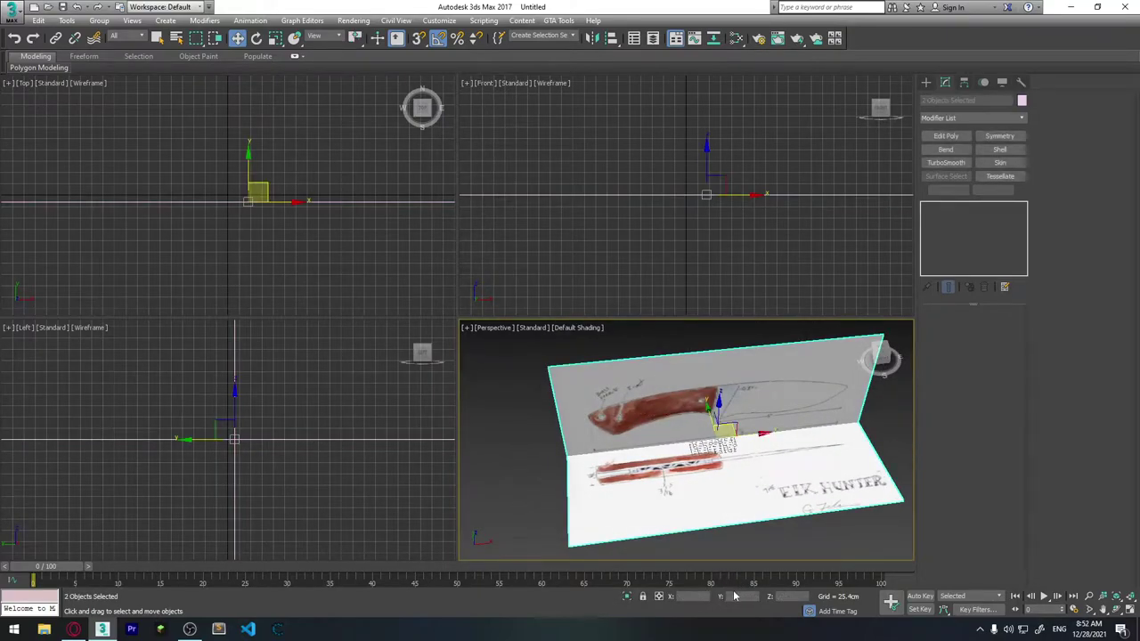
Step: Zero the X and Y positions of upright Plane002 and flat Plane001, then deselect
click(645, 416)
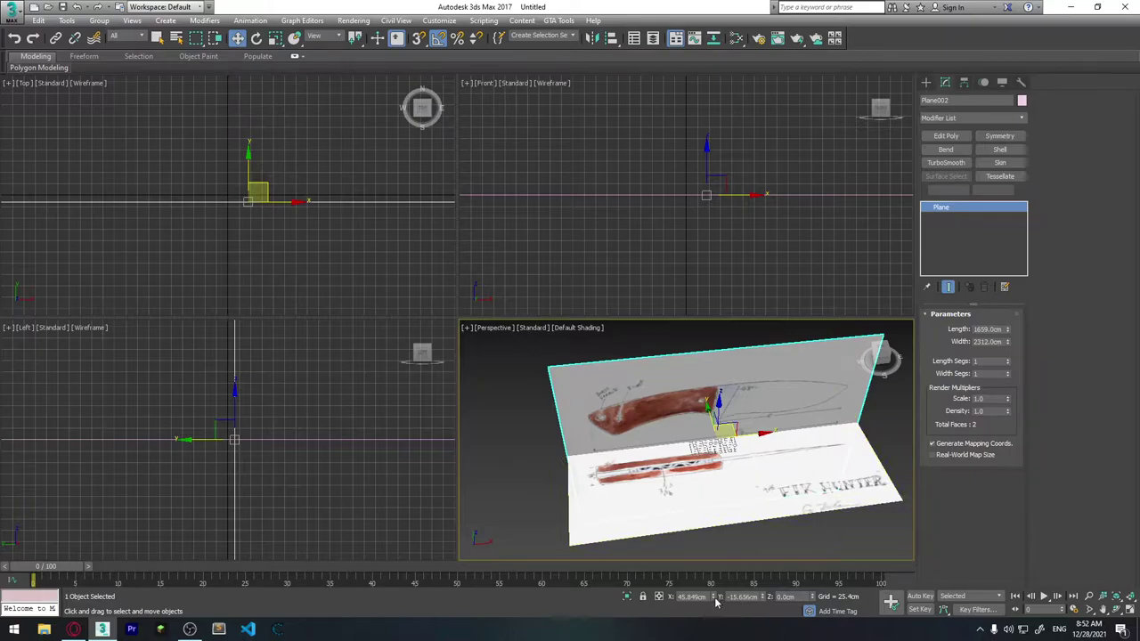
right_click(714, 599)
right_click(762, 599)
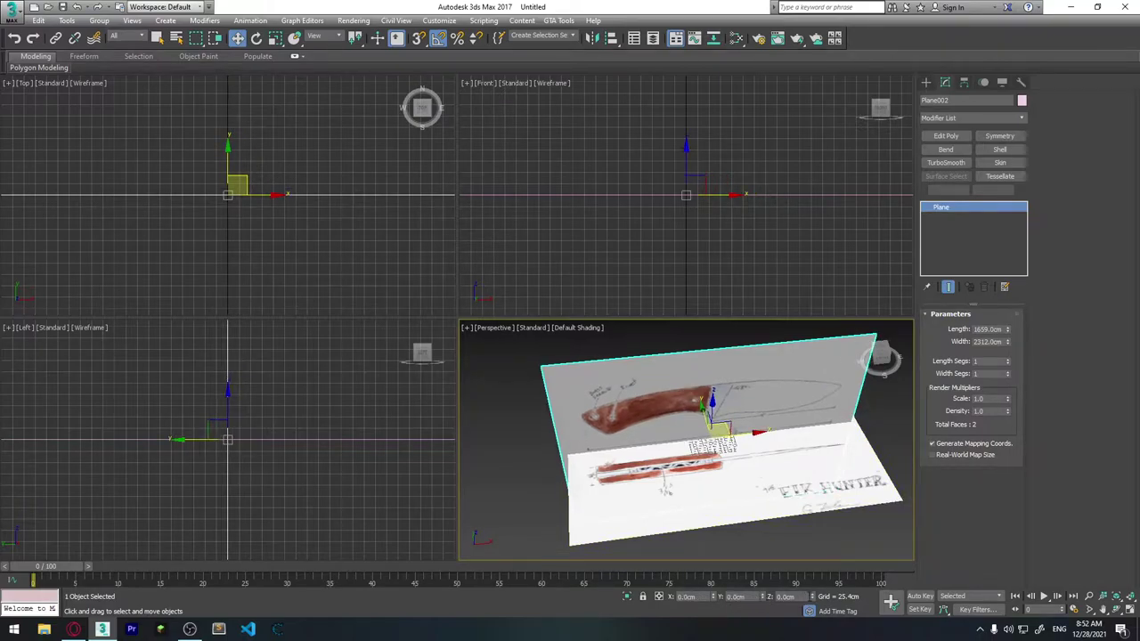
click(670, 500)
right_click(714, 599)
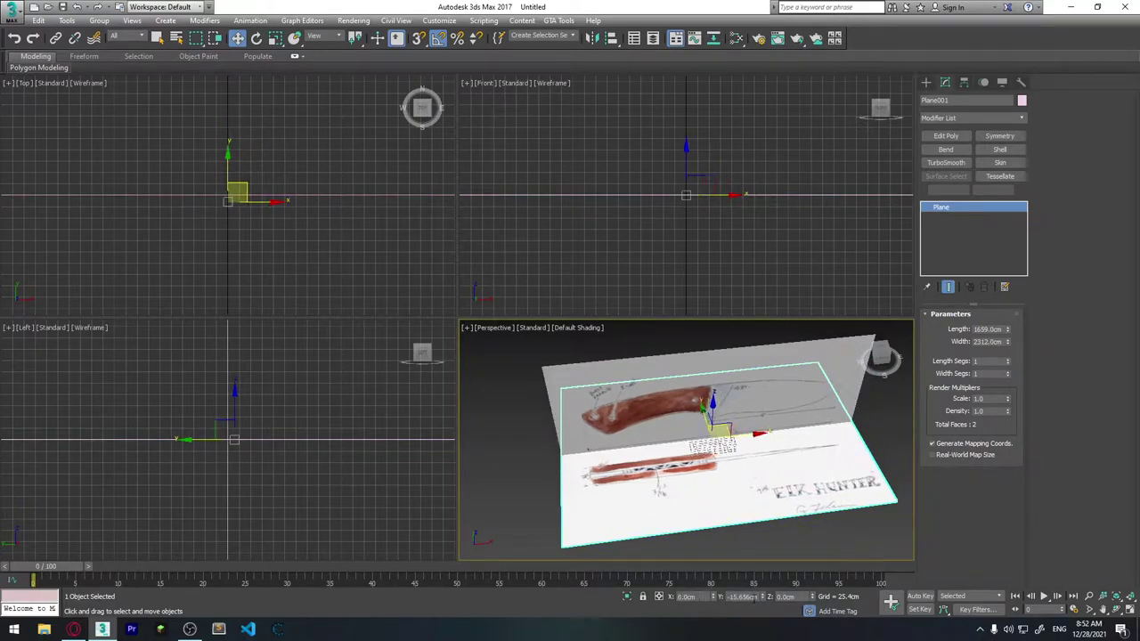
right_click(762, 599)
click(786, 527)
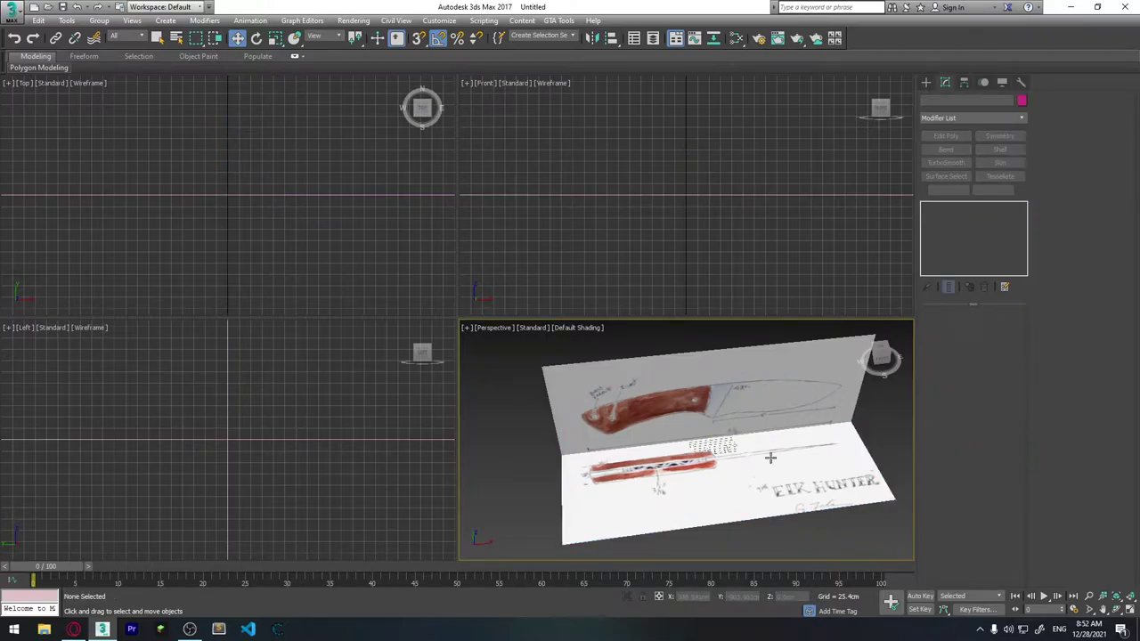
scroll(750, 457, up, 5)
scroll(750, 457, down, 5)
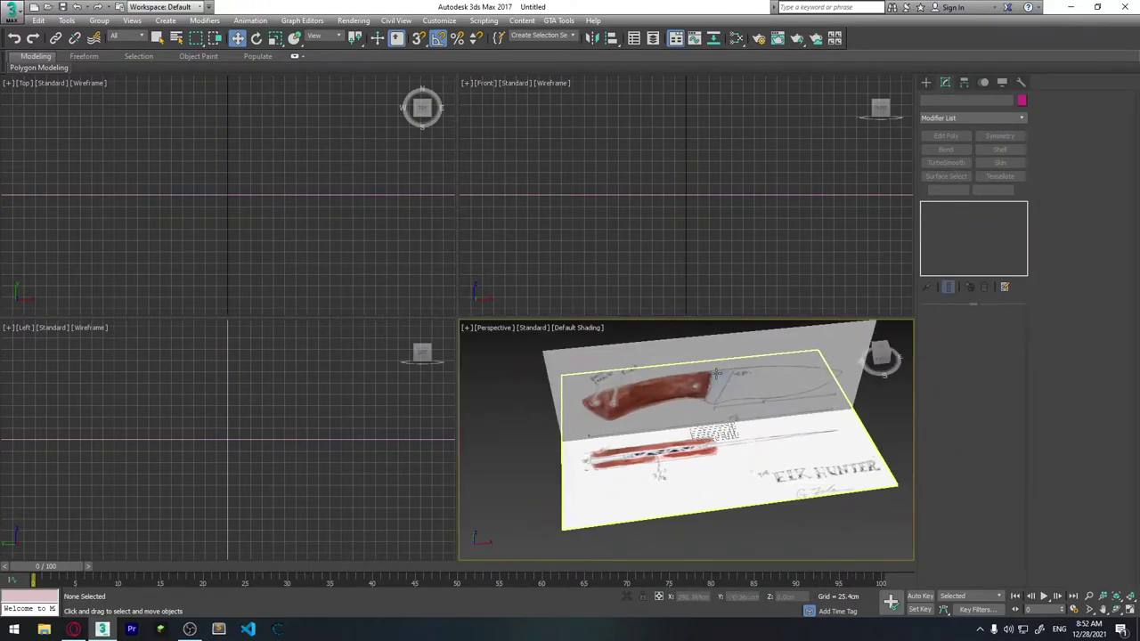
Step: Switch the Front and Top viewports to shaded display showing the knife drawing
click(553, 83)
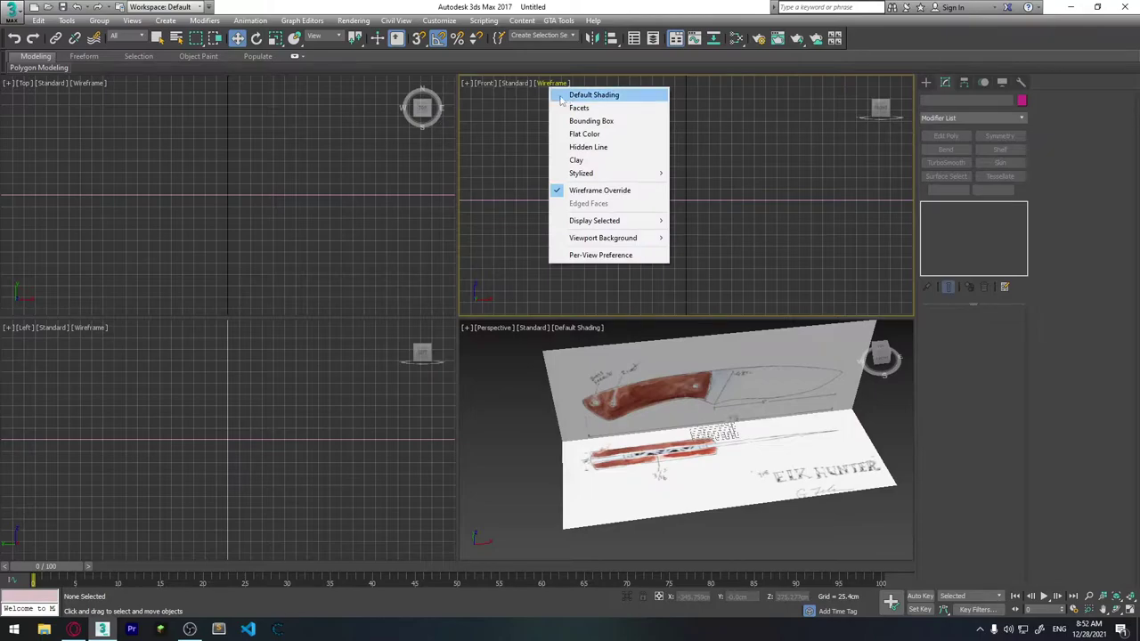
click(593, 94)
scroll(670, 186, down, 1)
scroll(669, 186, down, 2)
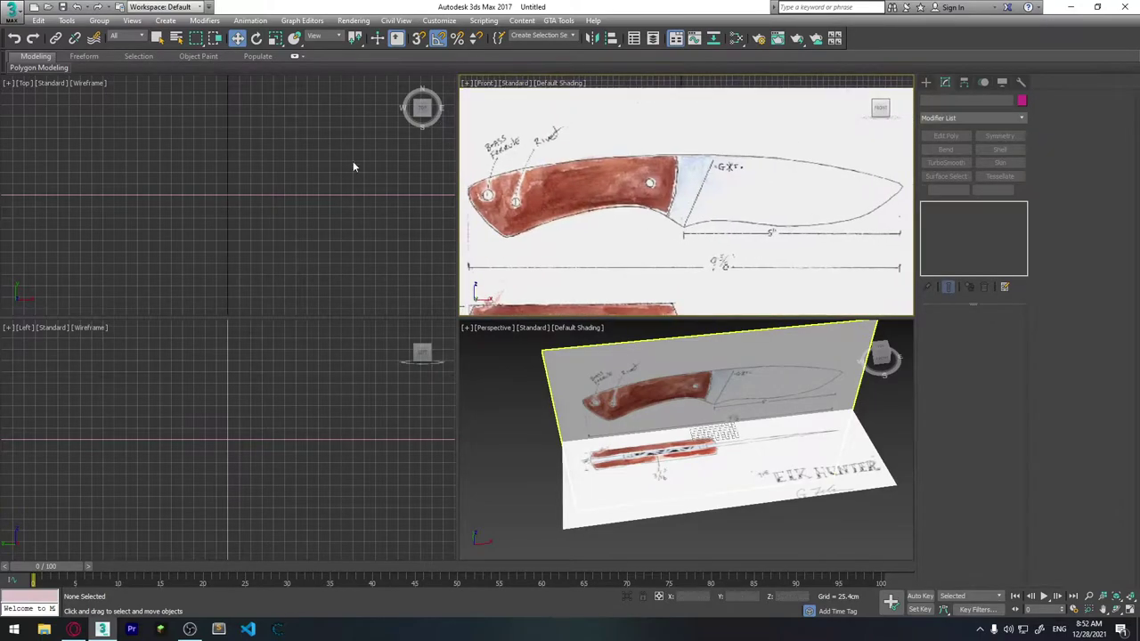
click(183, 151)
click(85, 83)
click(123, 91)
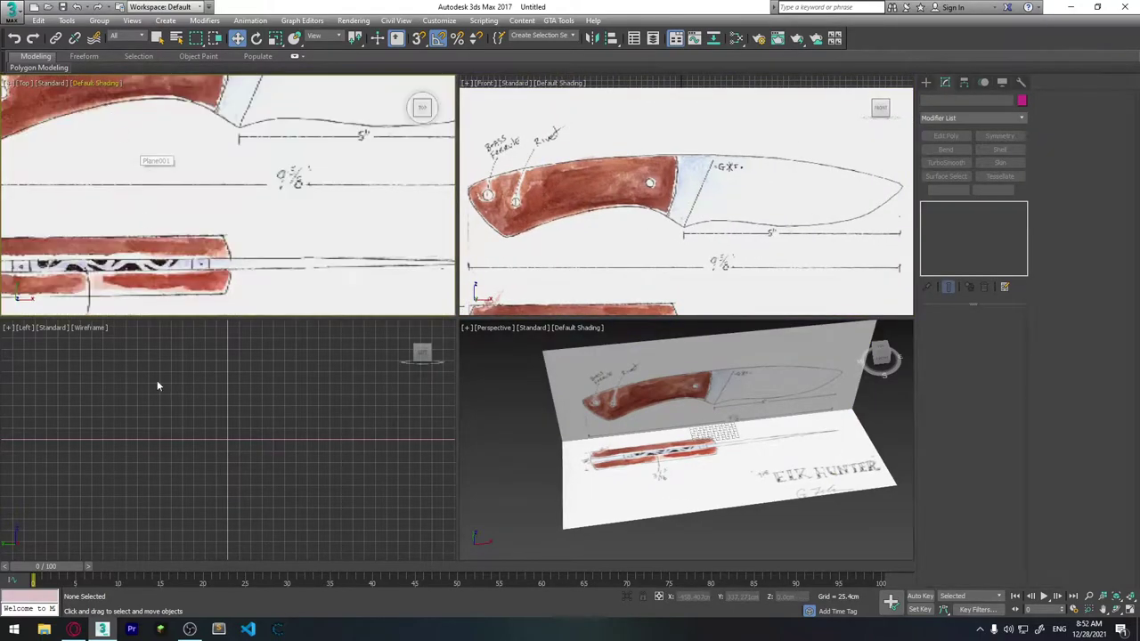
click(252, 469)
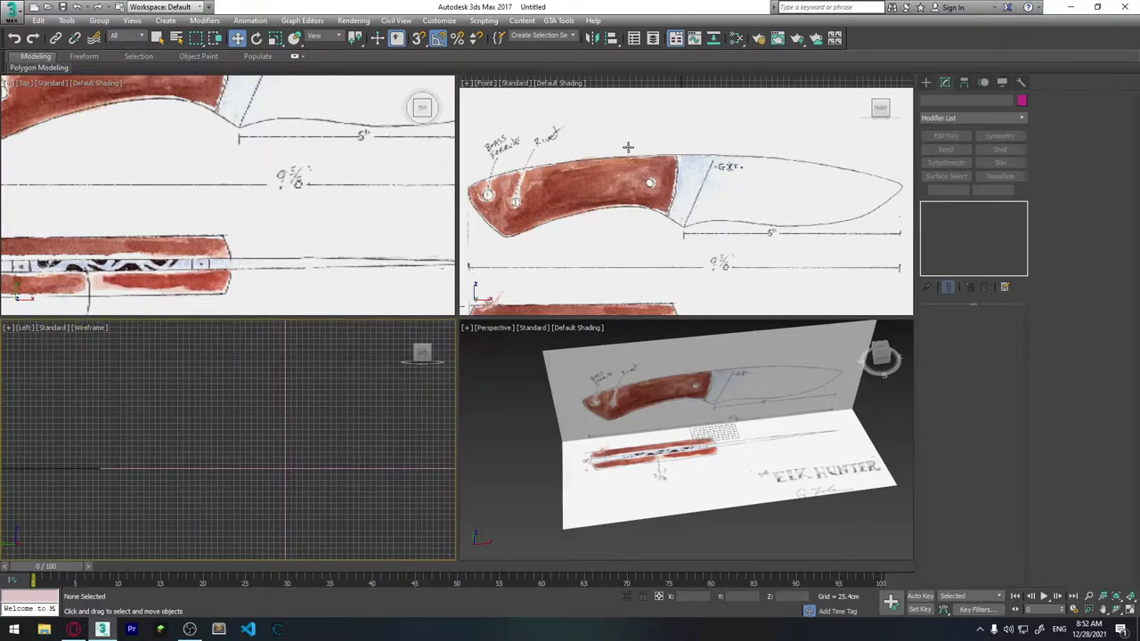
Step: Orbit the Perspective view over the planes, then maximize the Front view with Standard Primitives shown
scroll(225, 245, up, 2)
middle_drag(225, 245, 207, 262)
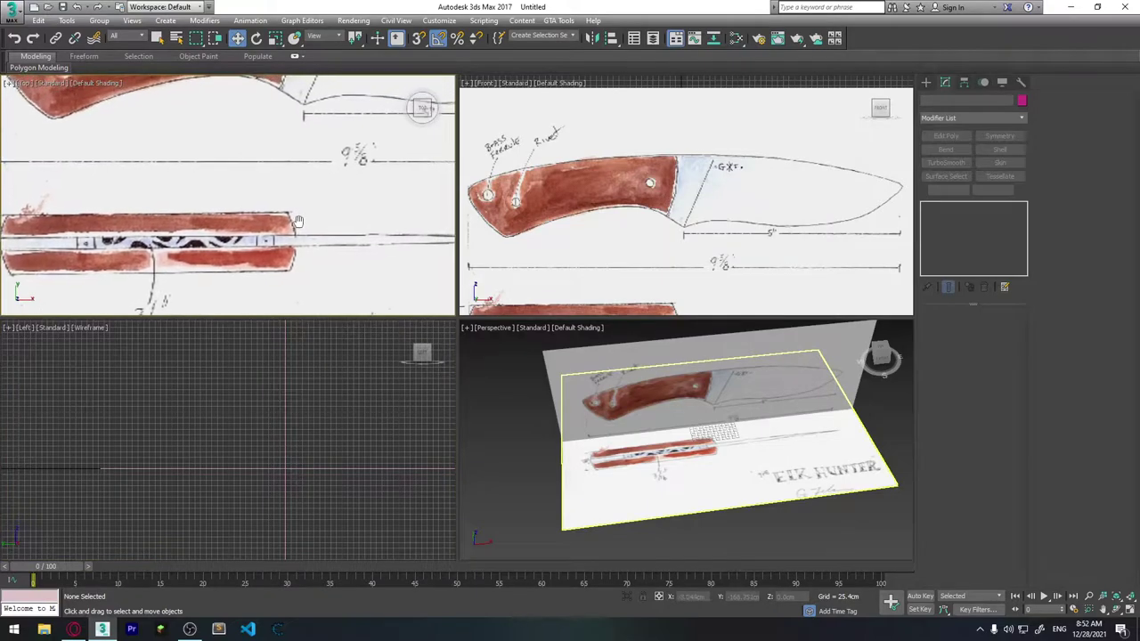
alt+middle_drag(739, 452, 690, 467)
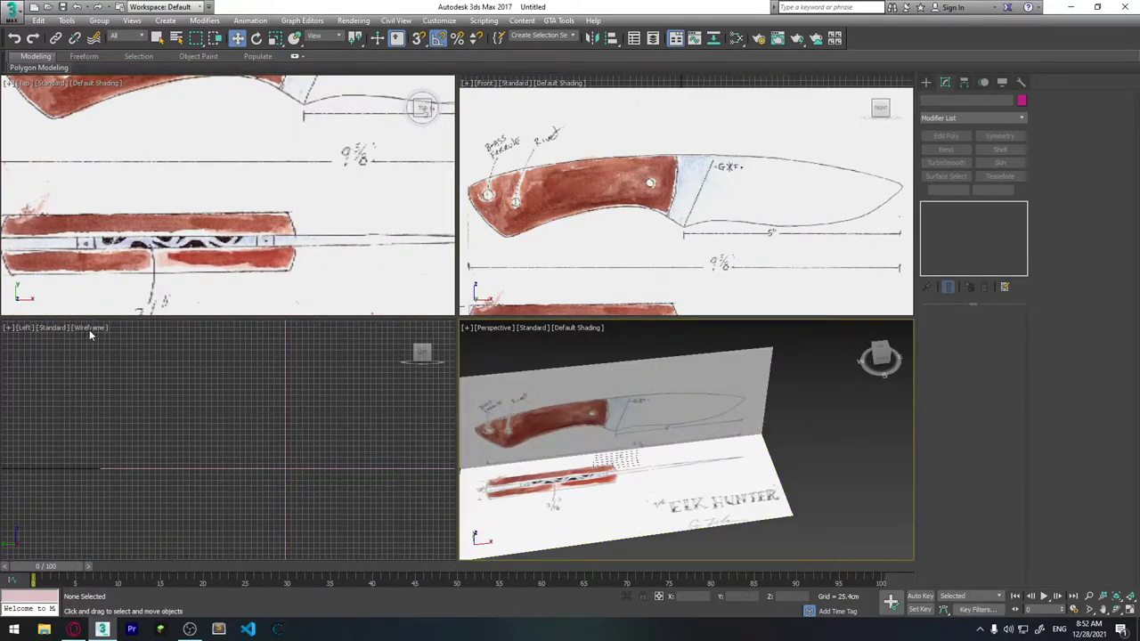
mouse_move(901, 402)
alt+middle_down()
mouse_move(746, 481)
mouse_move(740, 374)
alt+middle_up()
scroll(746, 481, up, 3)
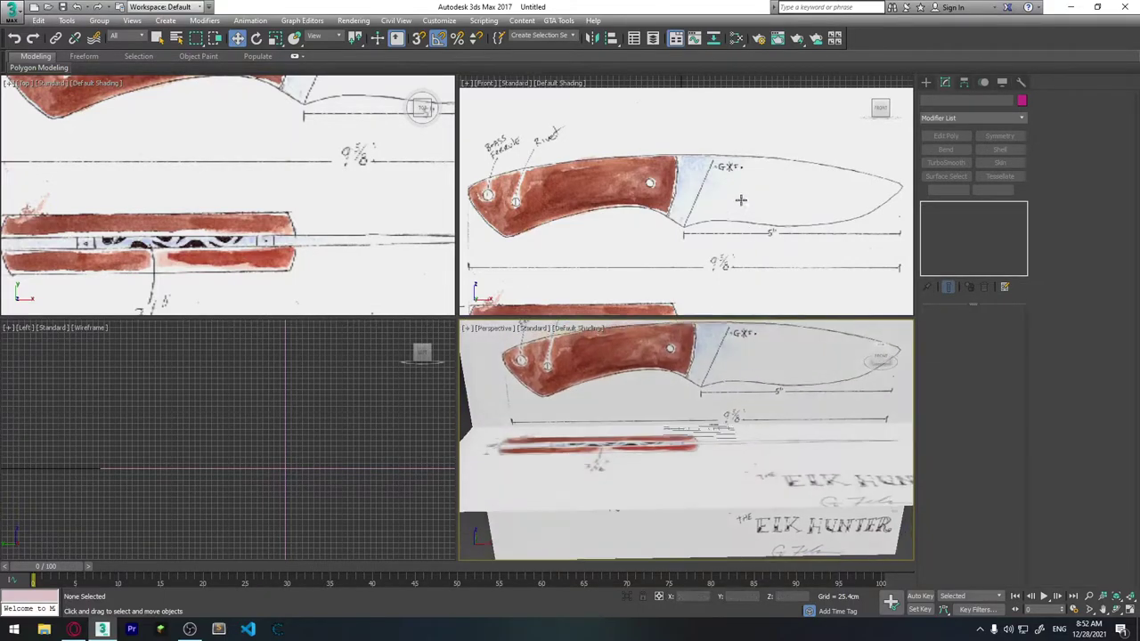
middle_drag(740, 201, 758, 191)
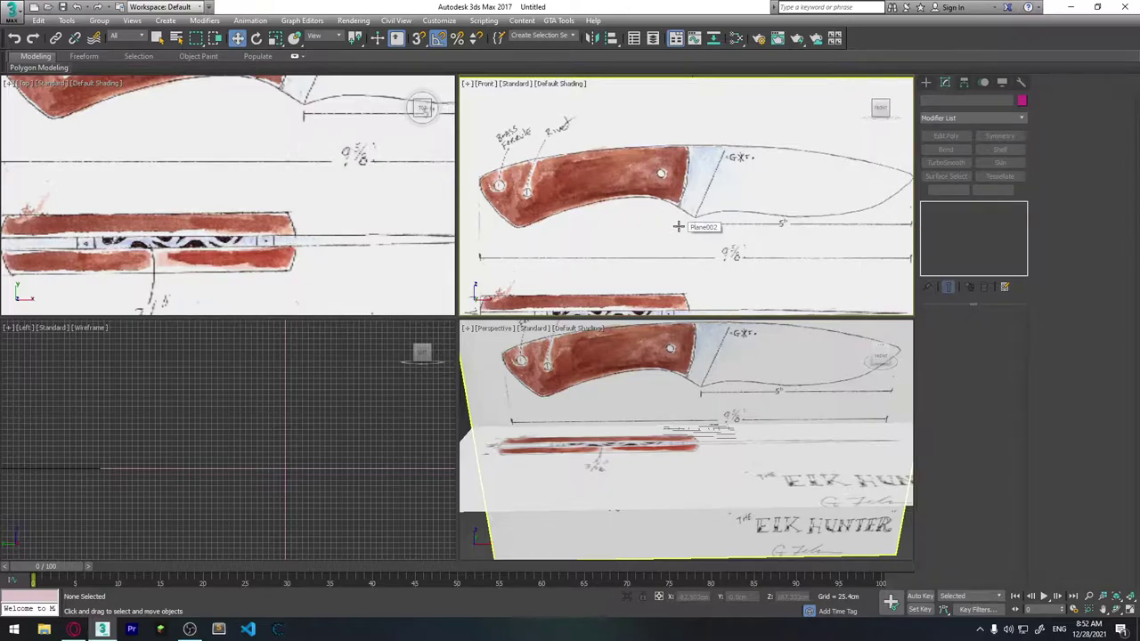
key(alt+w)
click(925, 82)
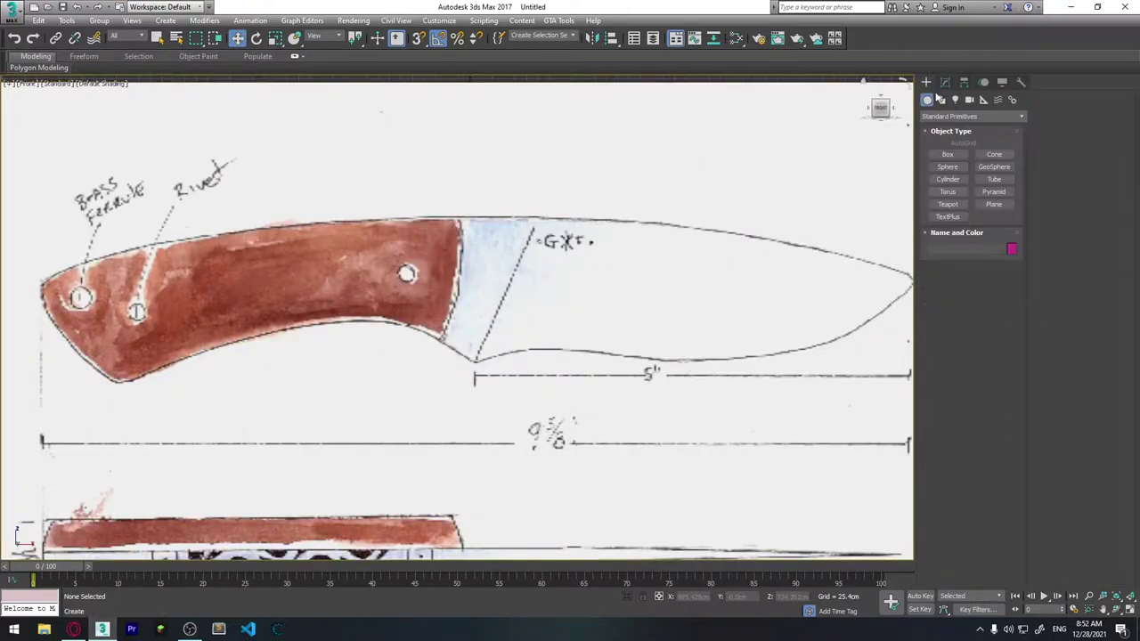
Step: Draw Plane003 over the blade just ahead of the handle in the Front view
click(994, 204)
middle_drag(510, 299, 603, 267)
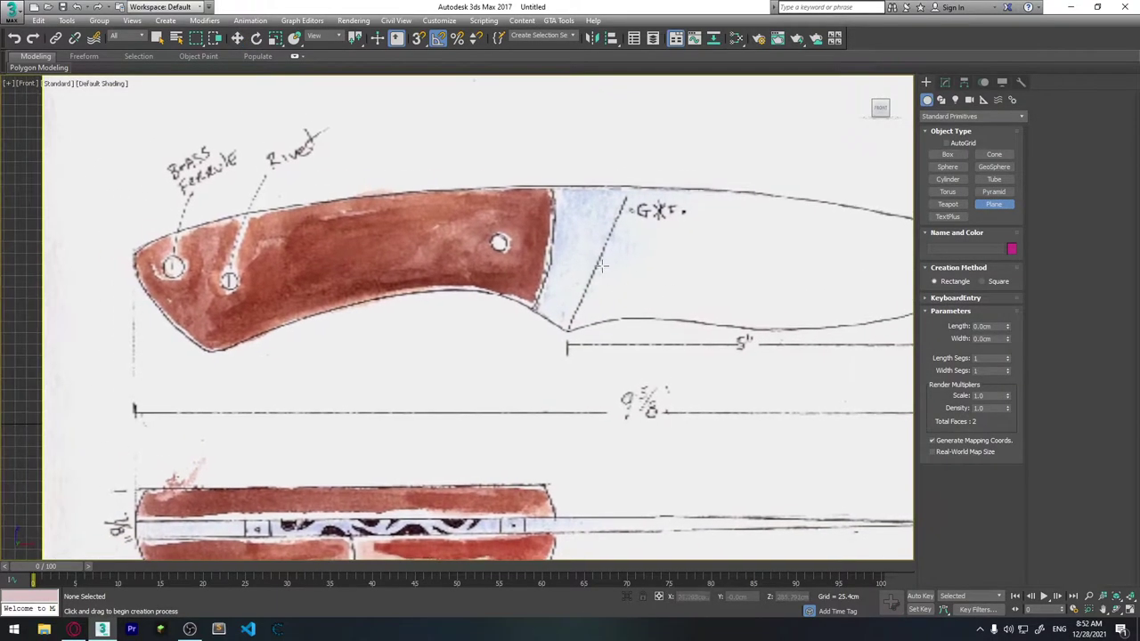
middle_drag(734, 282, 550, 273)
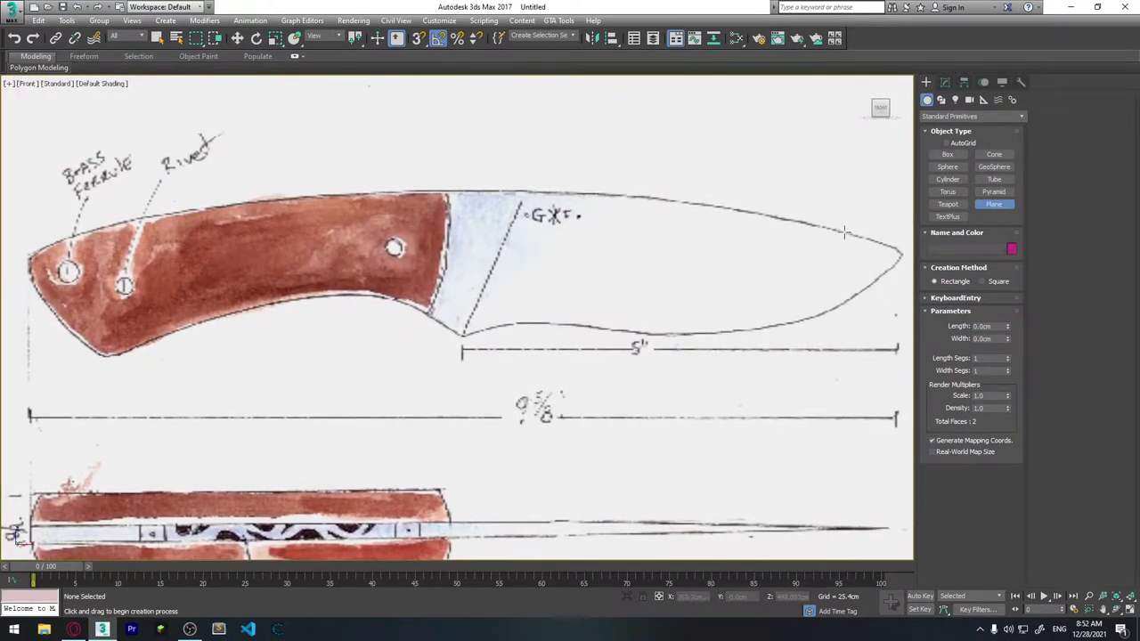
middle_drag(419, 329, 425, 375)
scroll(470, 258, up, 4)
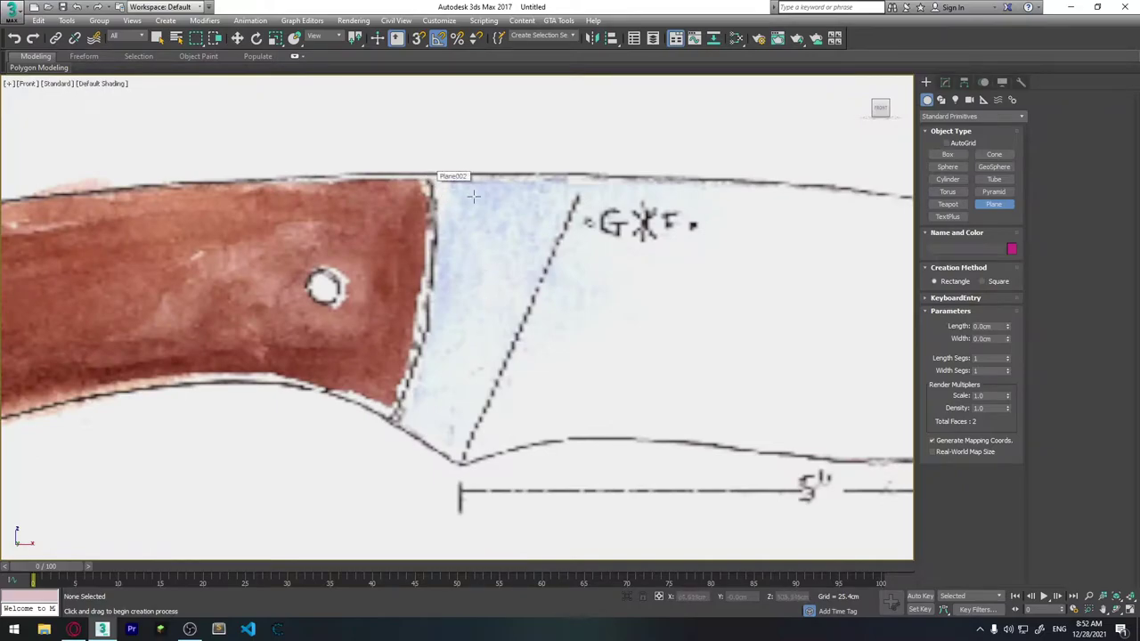
mouse_move(429, 174)
mouse_down()
mouse_move(494, 372)
mouse_move(509, 367)
mouse_up()
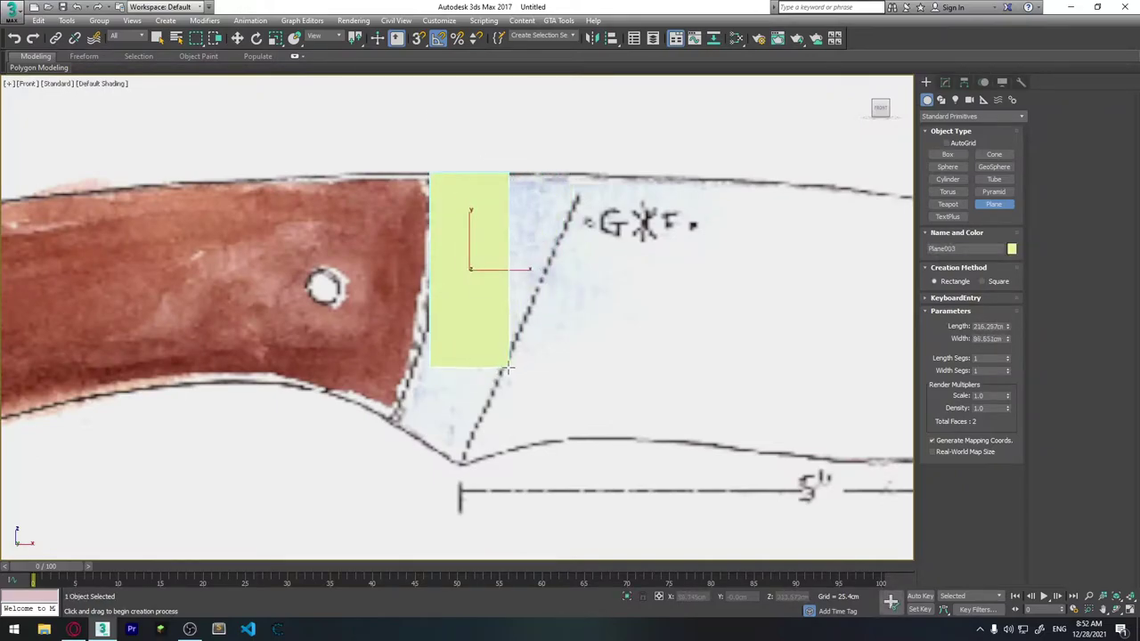
Step: Set Plane003's object colour to grey
click(1011, 249)
click(630, 379)
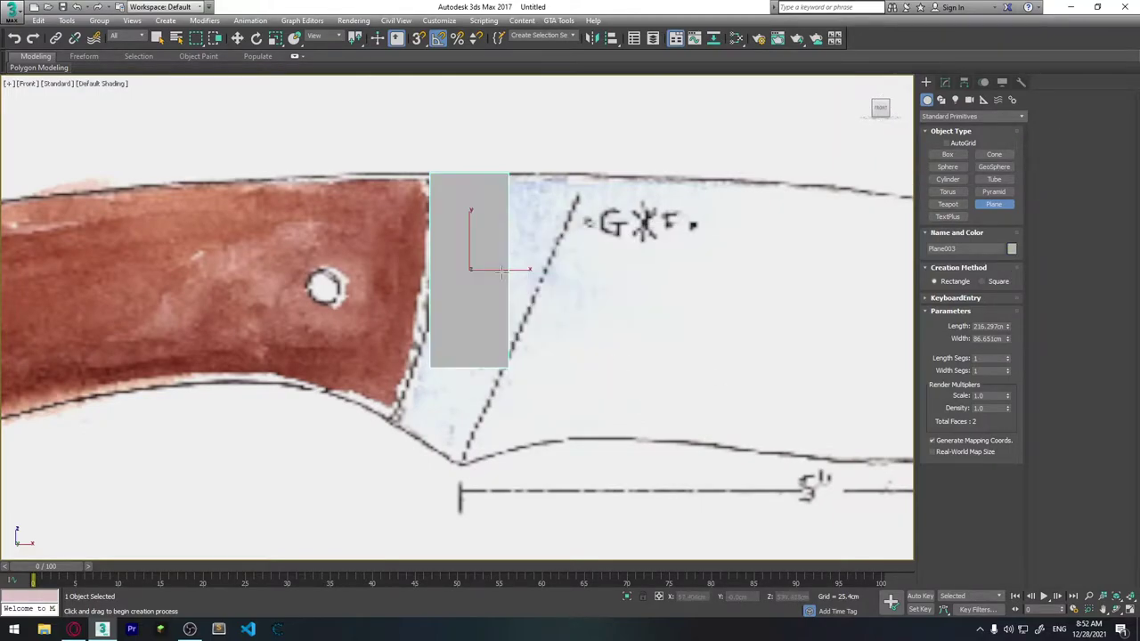
scroll(449, 339, up, 4)
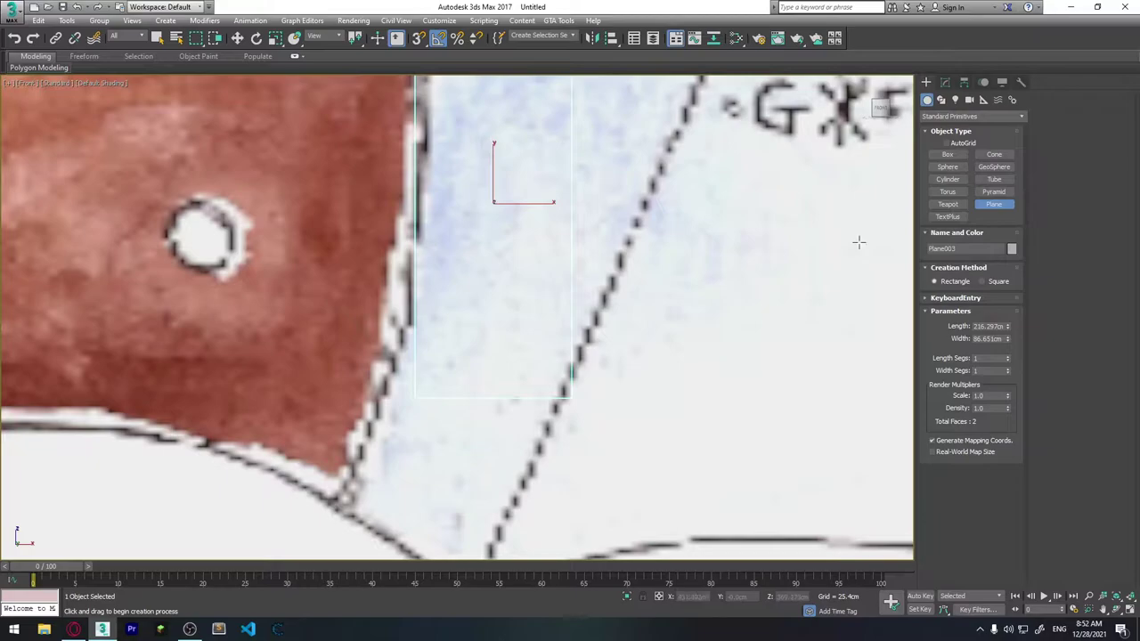
click(946, 82)
Step: Add an Edit Poly modifier and slide the top vertices right along the blade spine
click(945, 135)
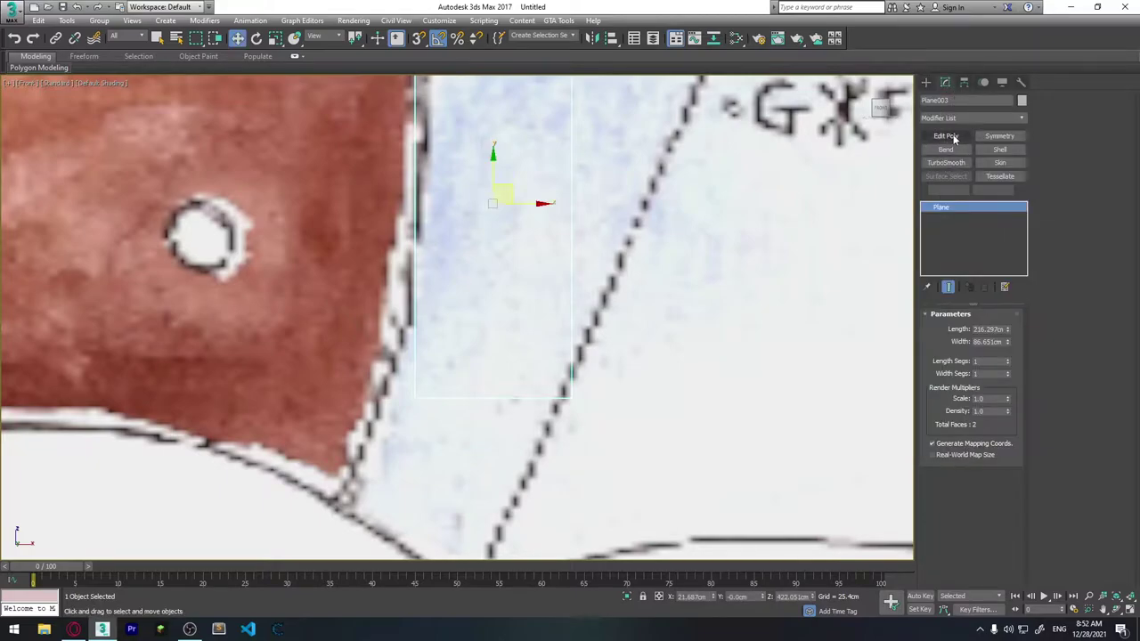
mouse_move(525, 80)
middle_down()
mouse_move(511, 346)
mouse_move(498, 294)
middle_up()
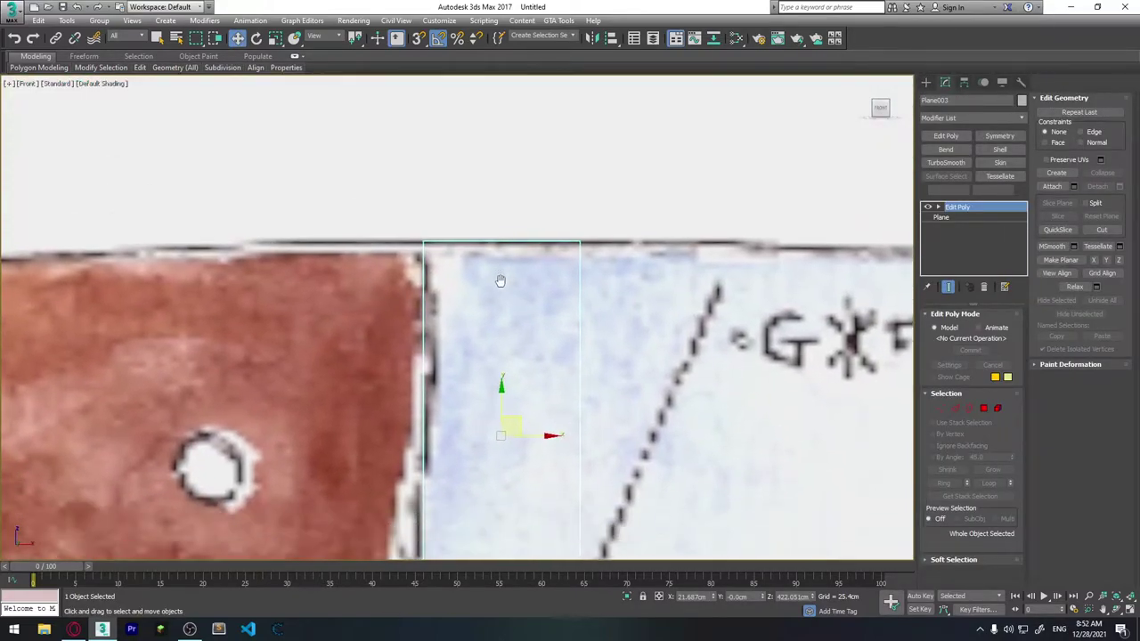
key(1)
drag(381, 211, 692, 263)
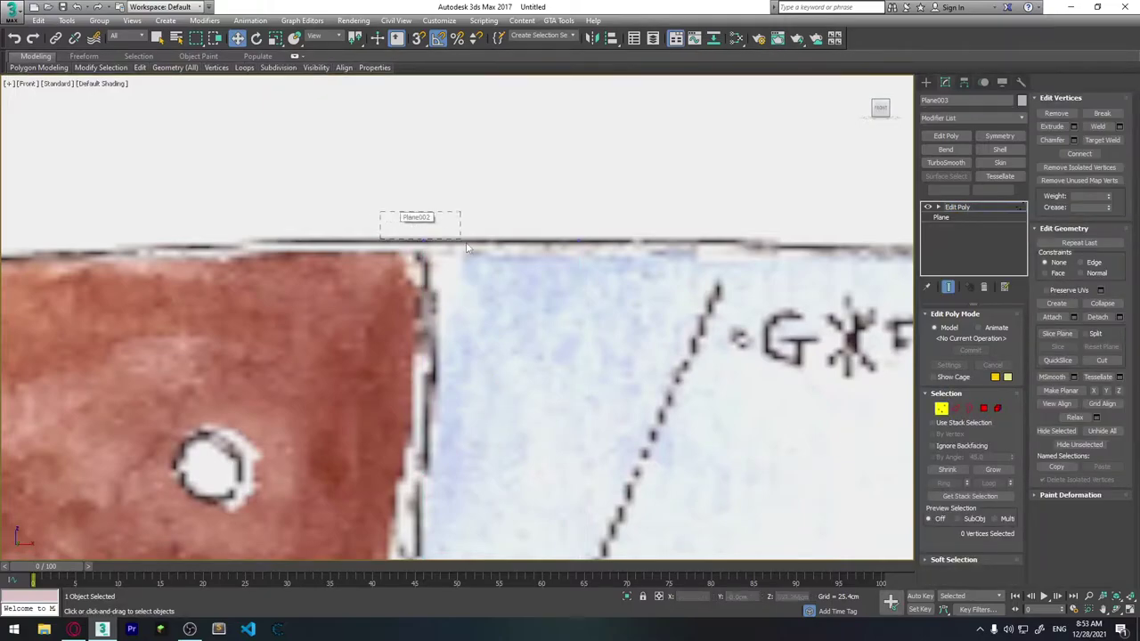
drag(538, 240, 575, 242)
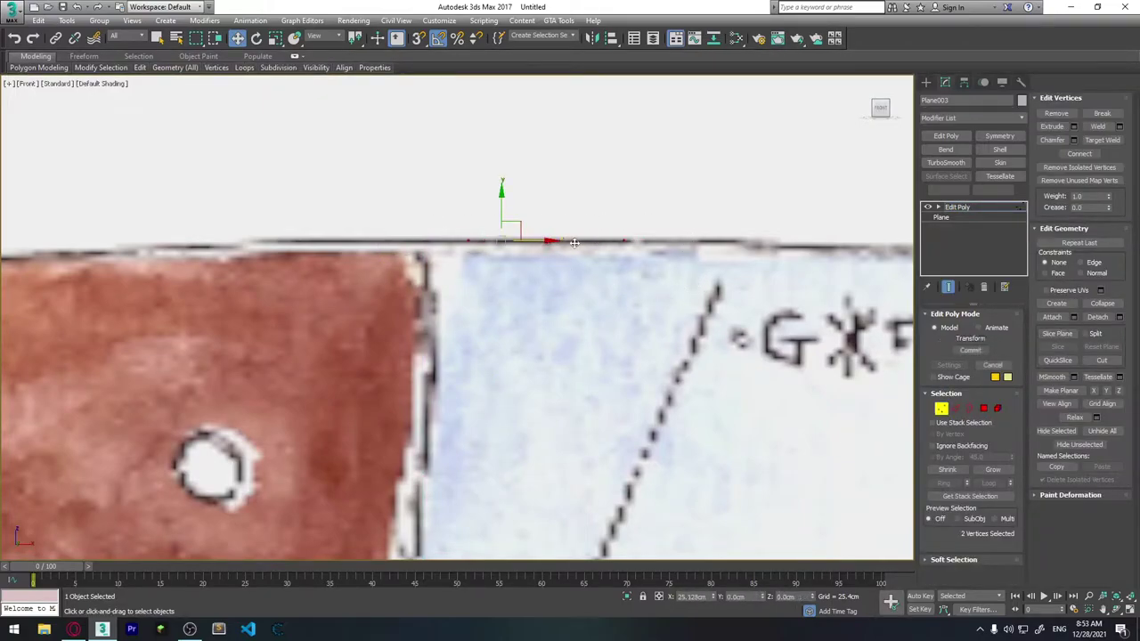
middle_drag(623, 318, 595, 278)
key(F4)
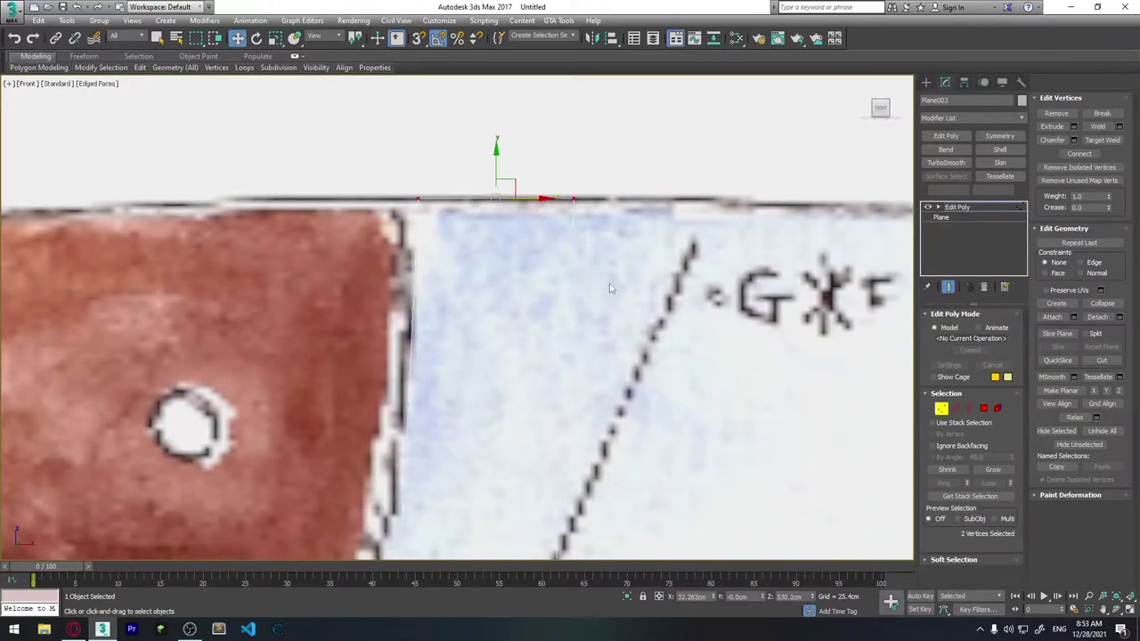
click(565, 224)
drag(604, 224, 739, 224)
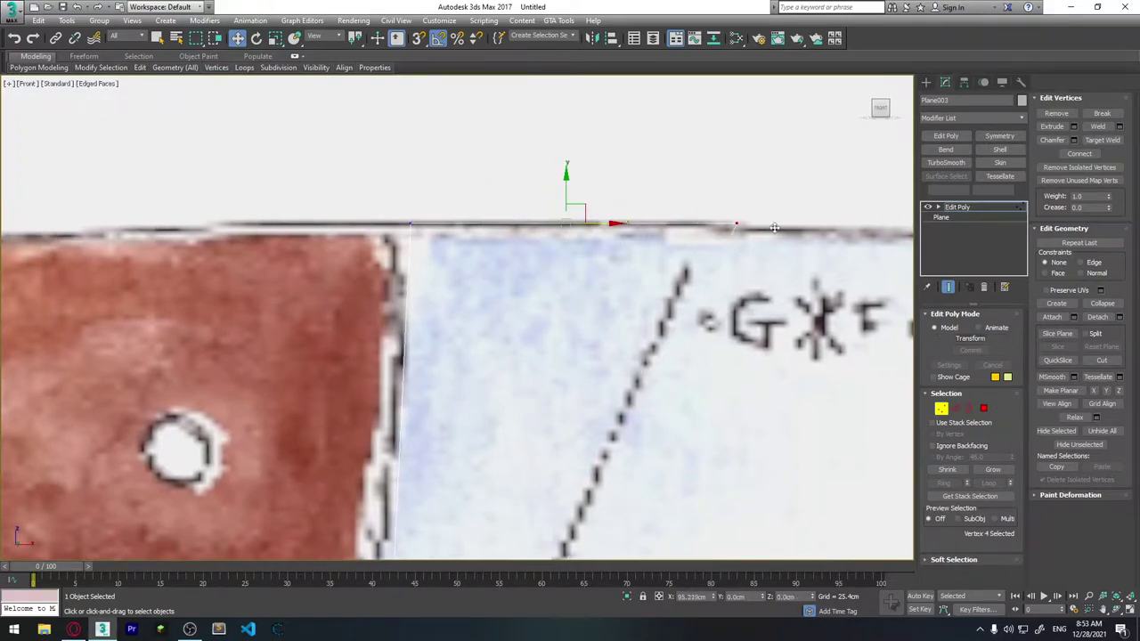
Step: Shift-drag the bottom edge down into a new polygon fitted to the diagonal line
mouse_move(522, 386)
middle_down()
mouse_move(531, 342)
mouse_move(478, 273)
middle_up()
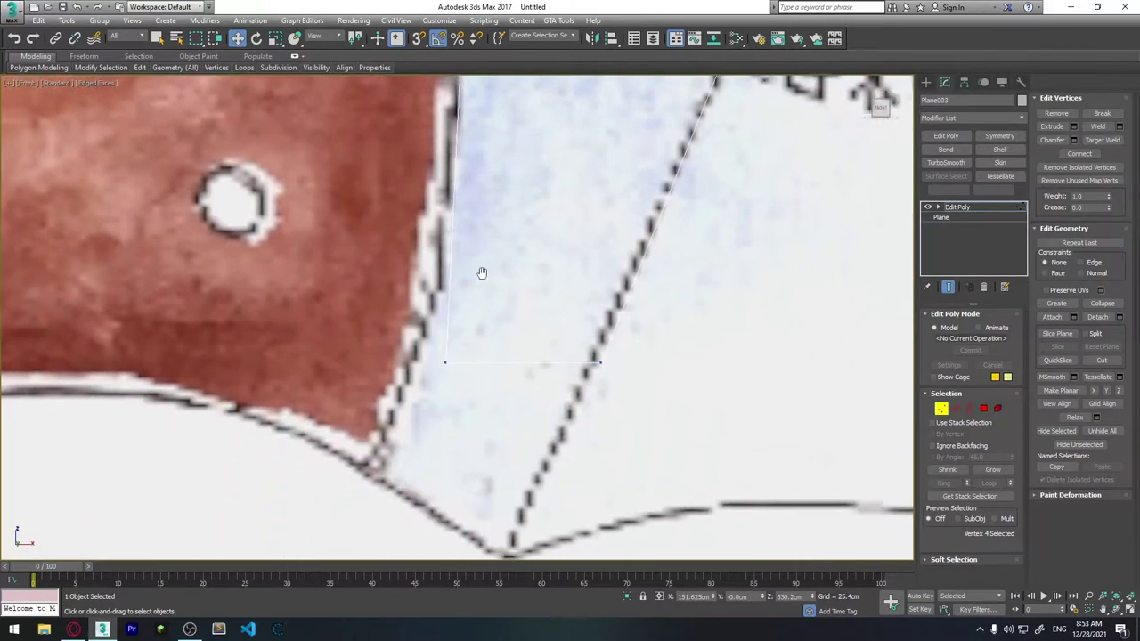
click(450, 357)
ctrl+click(605, 357)
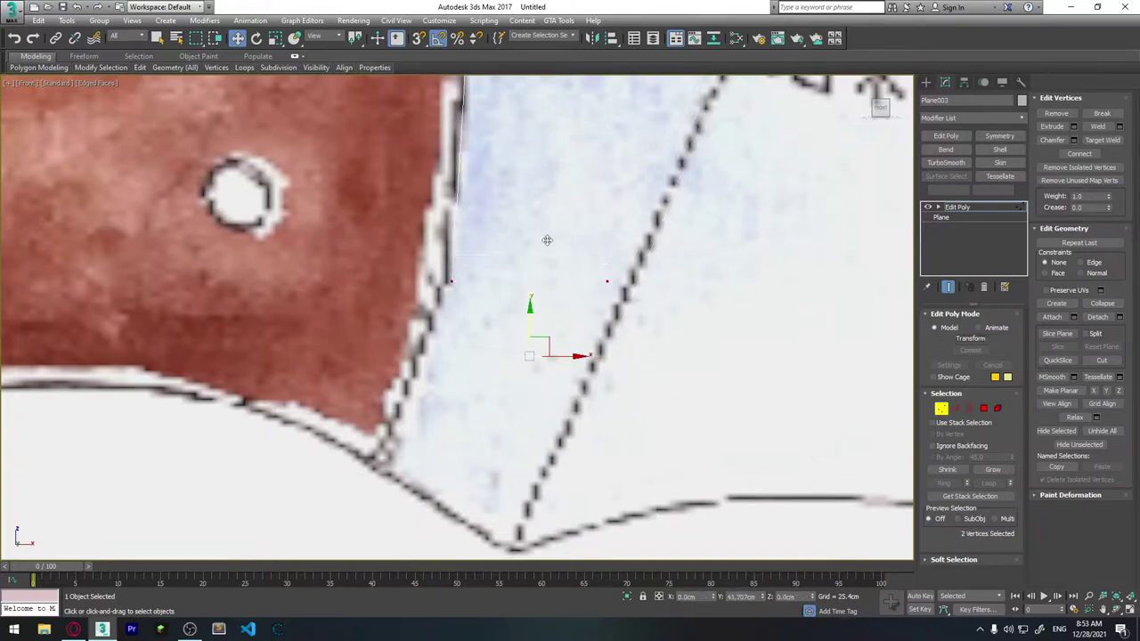
middle_drag(562, 358, 548, 414)
click(565, 409)
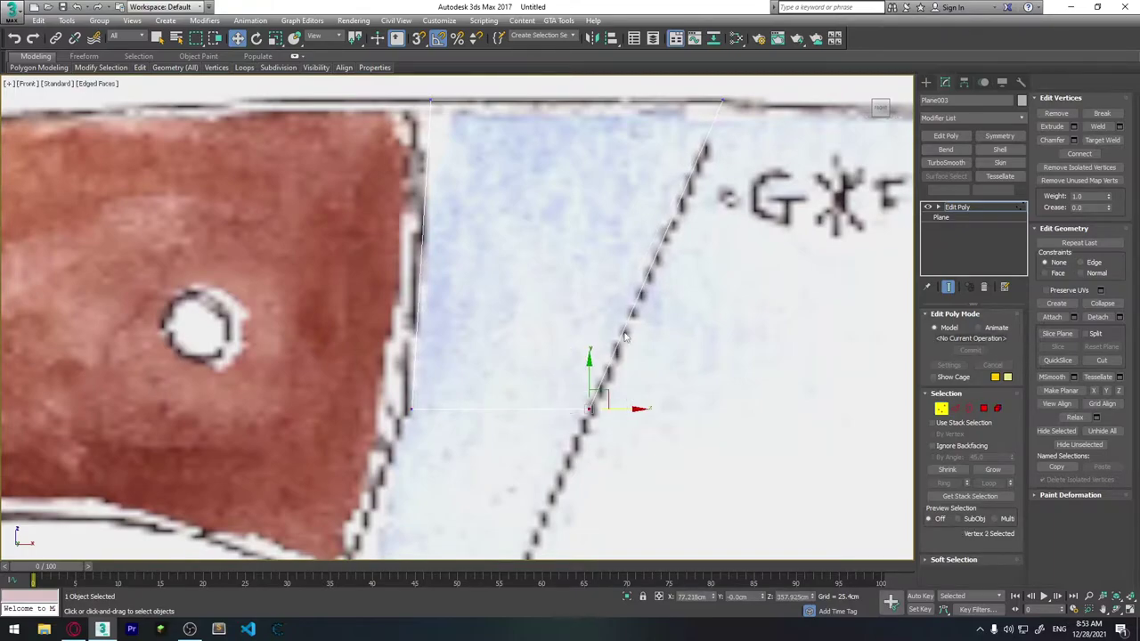
mouse_move(622, 220)
middle_down()
mouse_move(633, 371)
mouse_move(498, 311)
middle_up()
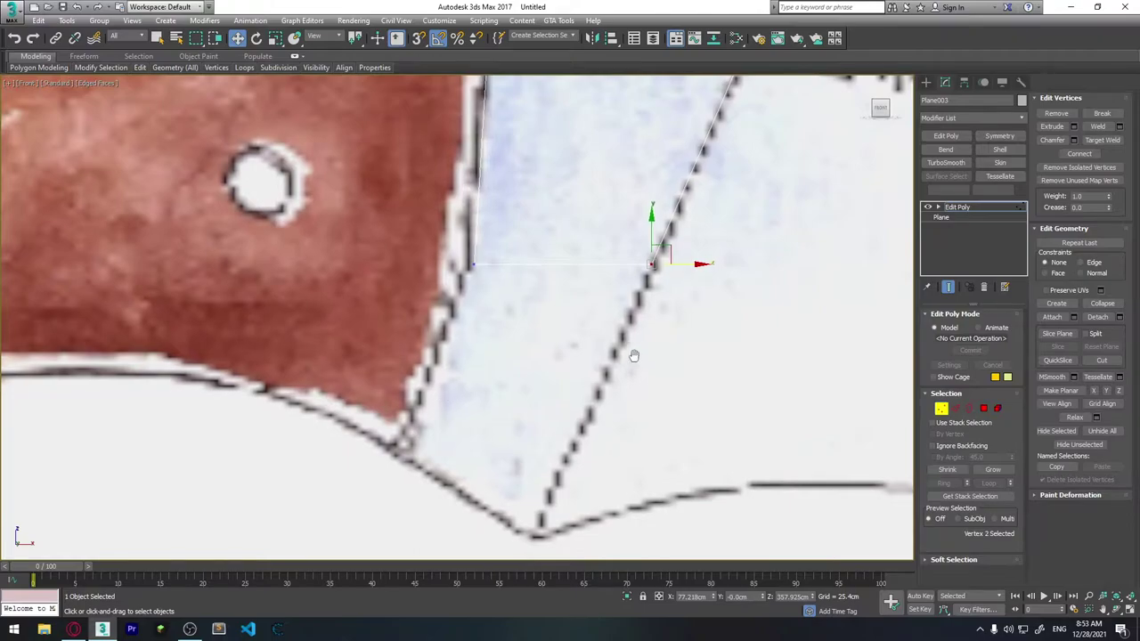
middle_drag(631, 356, 628, 376)
click(954, 409)
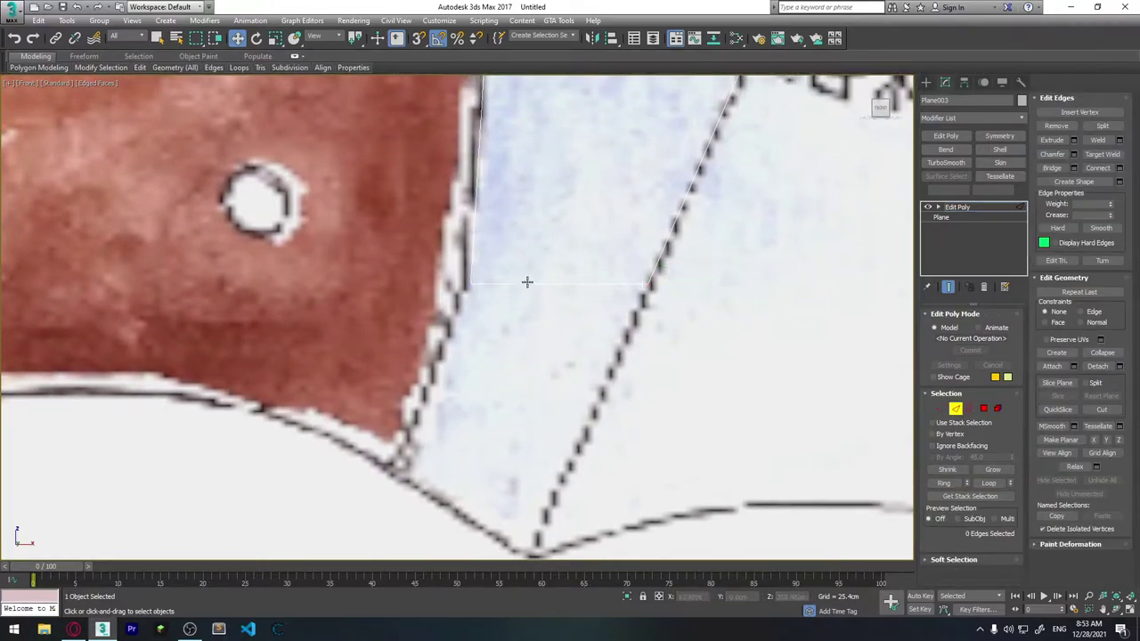
click(552, 266)
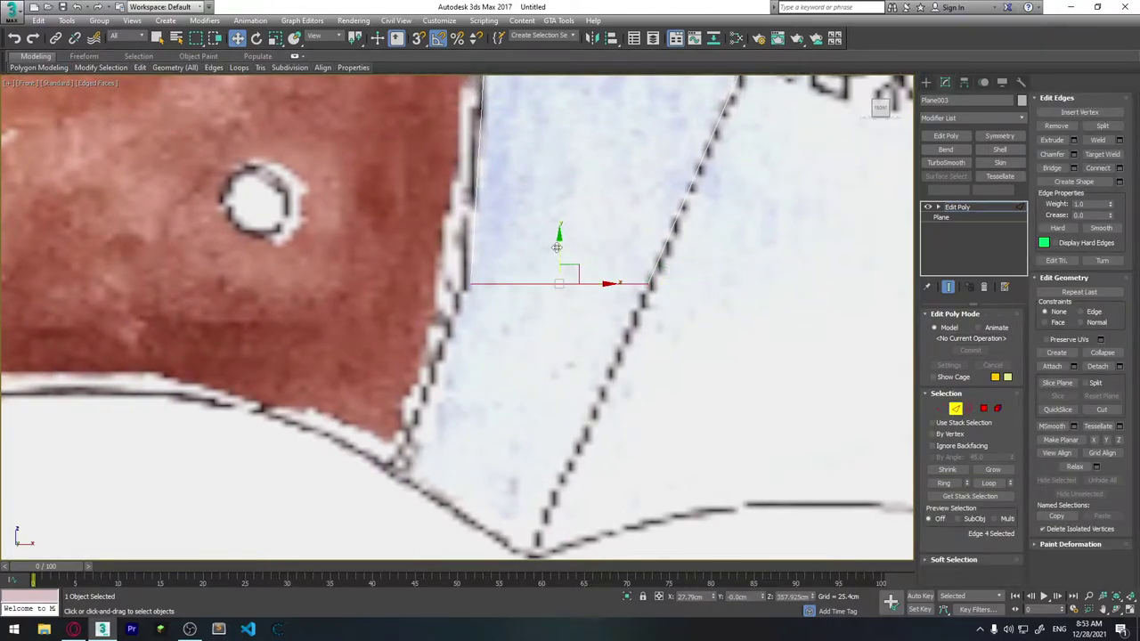
shift+drag(556, 247, 559, 459)
middle_drag(586, 497, 612, 434)
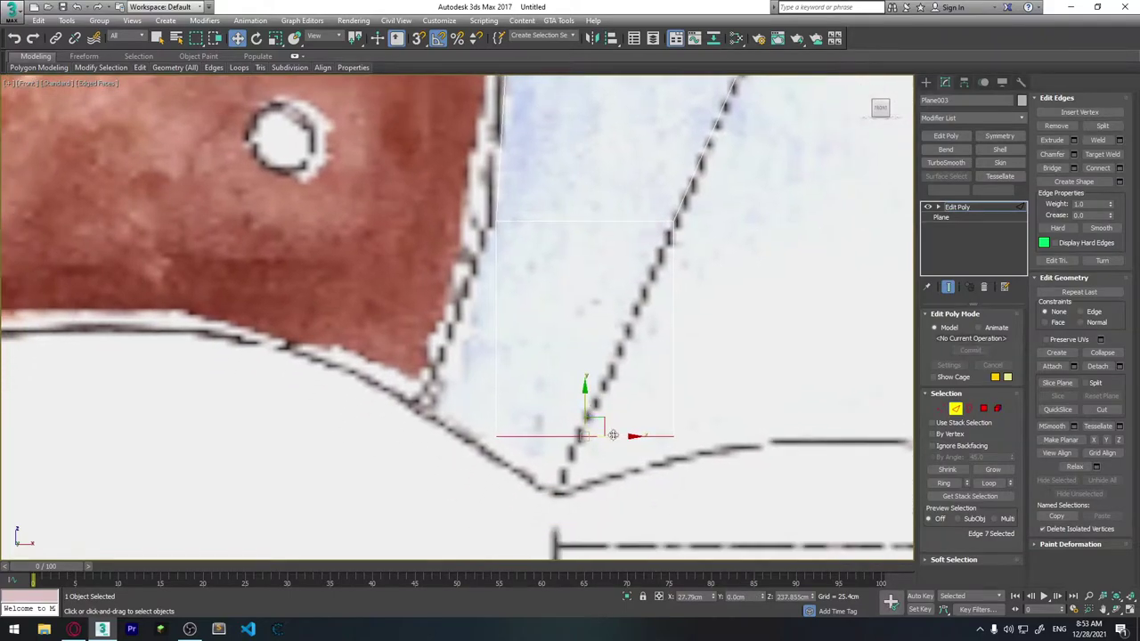
drag(612, 434, 539, 433)
drag(513, 397, 512, 381)
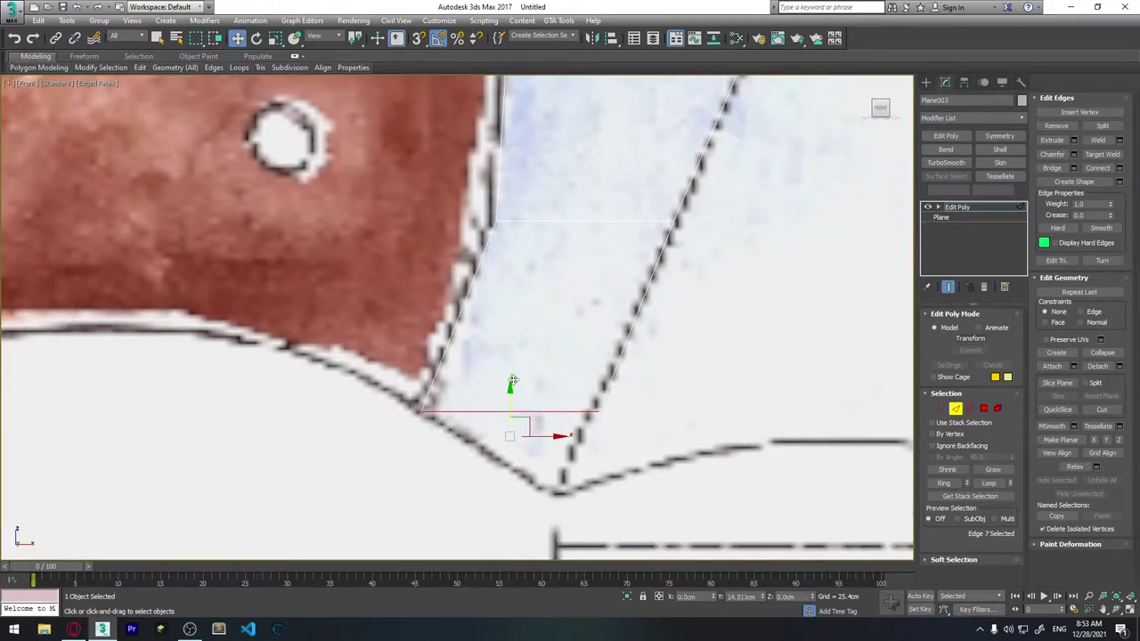
Step: Pull the new bottom-right vertex onto the blade's curved edge, then maximize Perspective
key(1)
click(598, 410)
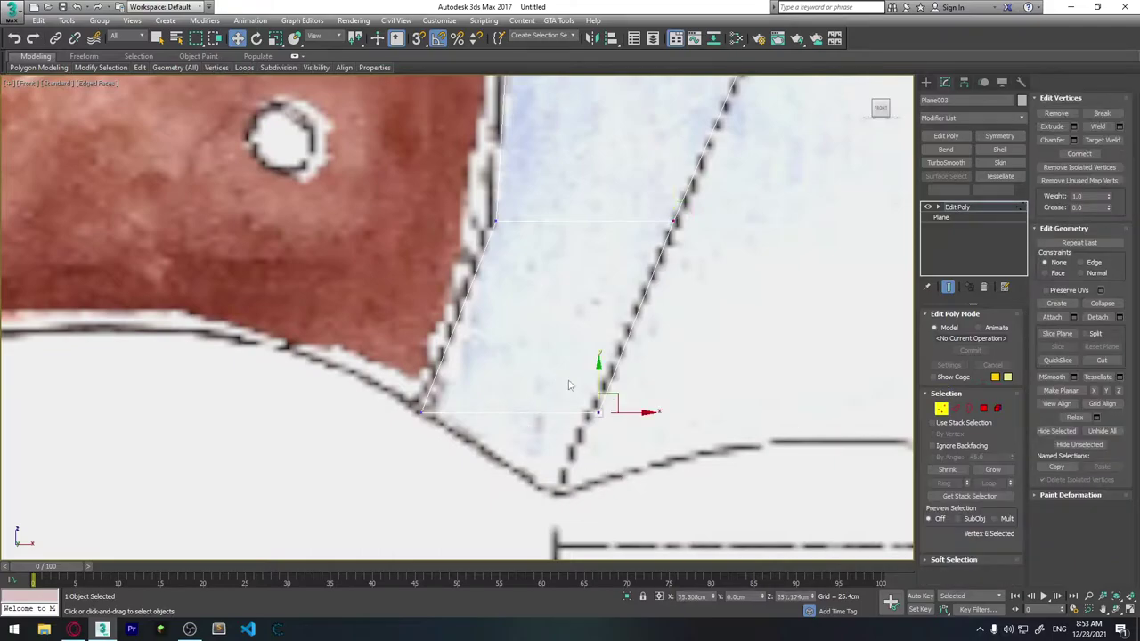
mouse_move(598, 392)
mouse_down()
mouse_move(598, 467)
mouse_move(581, 490)
mouse_move(554, 456)
mouse_up()
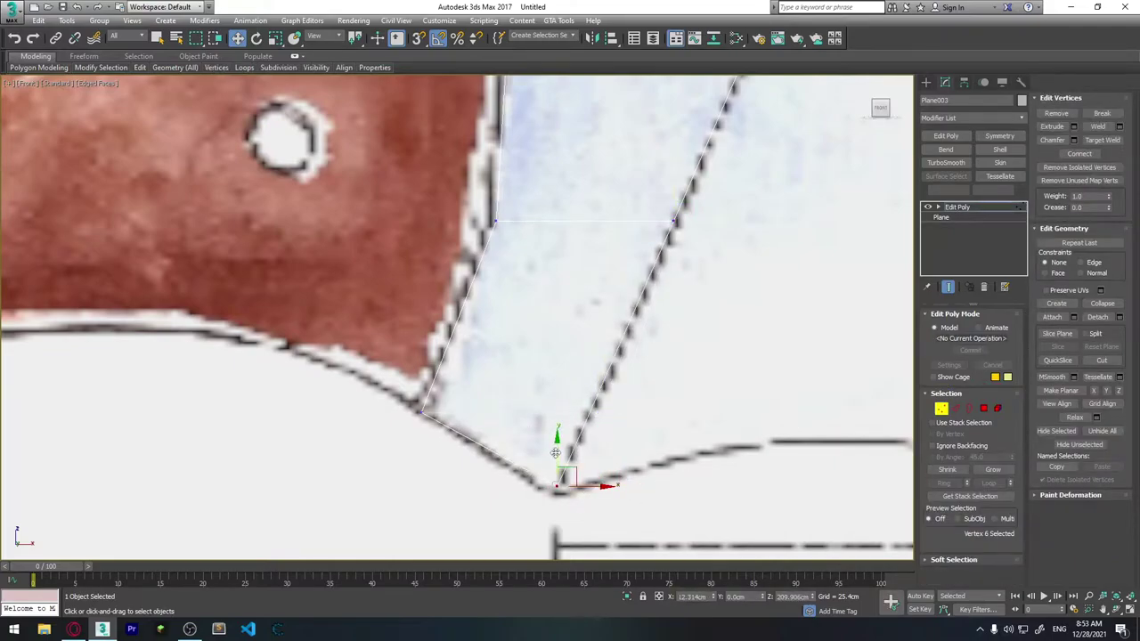
middle_drag(519, 355, 499, 453)
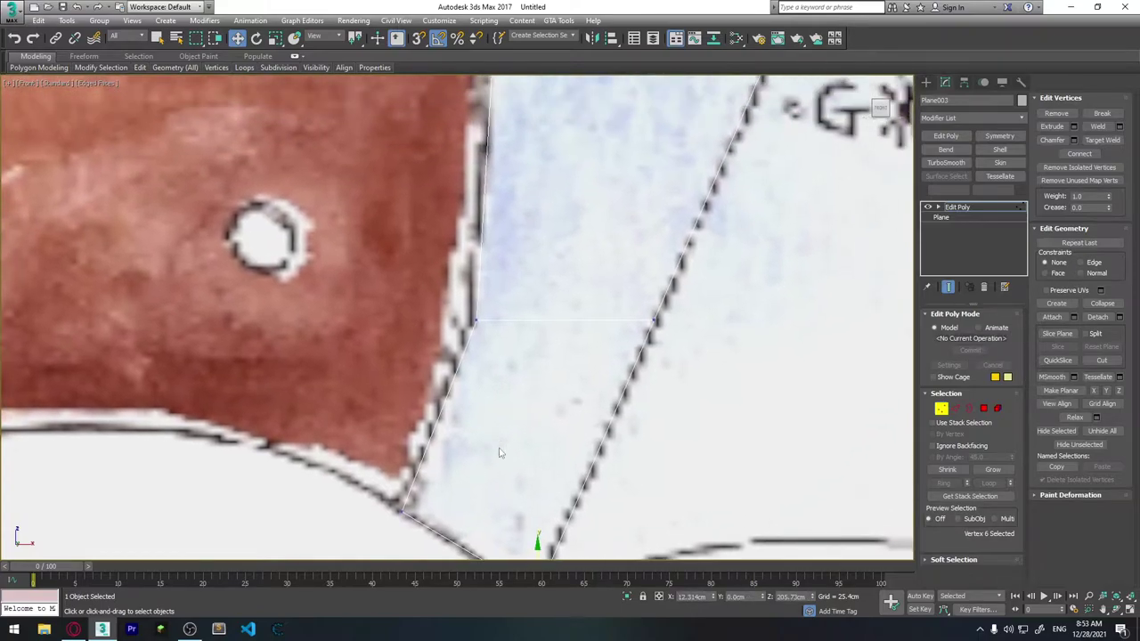
scroll(500, 453, down, 3)
scroll(499, 453, down, 3)
key(alt+w)
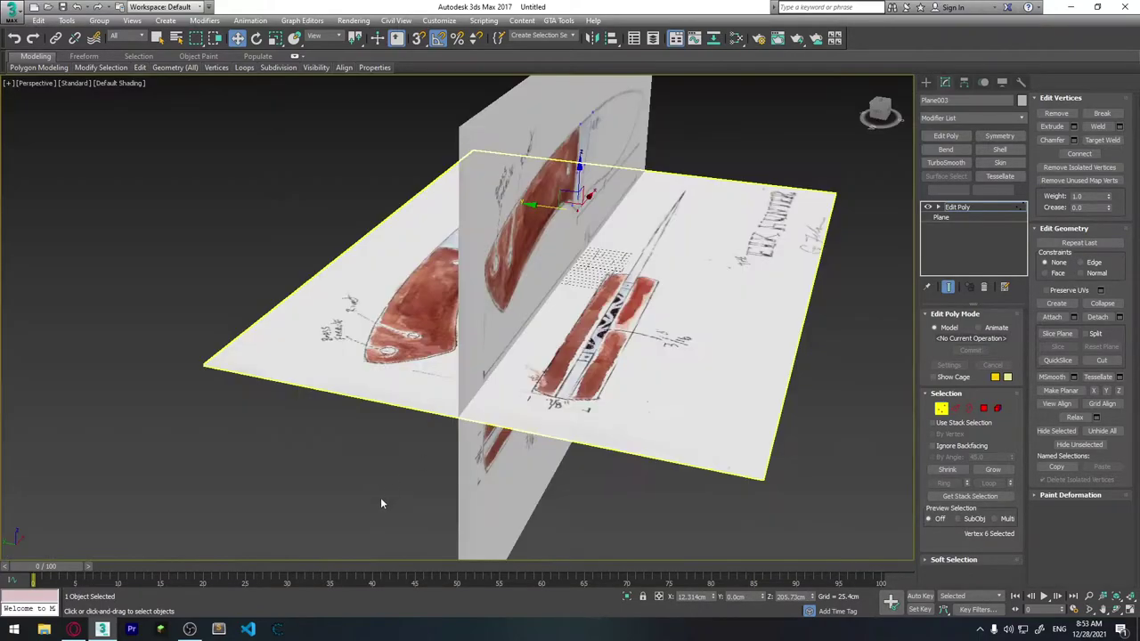
Step: Exit vertex editing, select both reference planes and move them left
drag(478, 415, 500, 396)
click(488, 416)
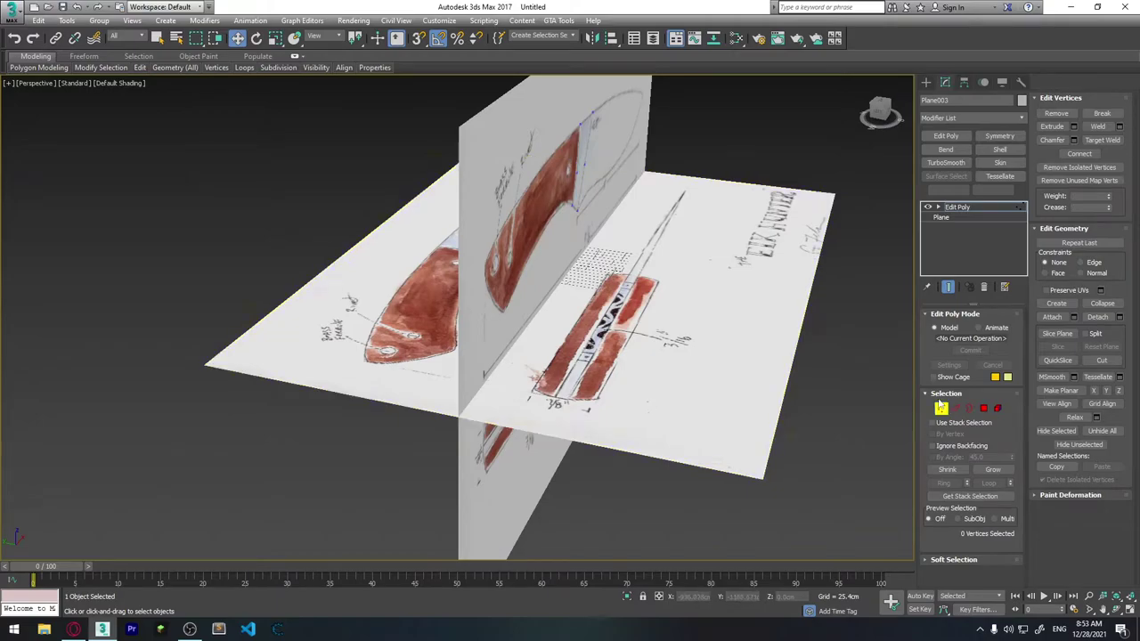
key(ctrl+a)
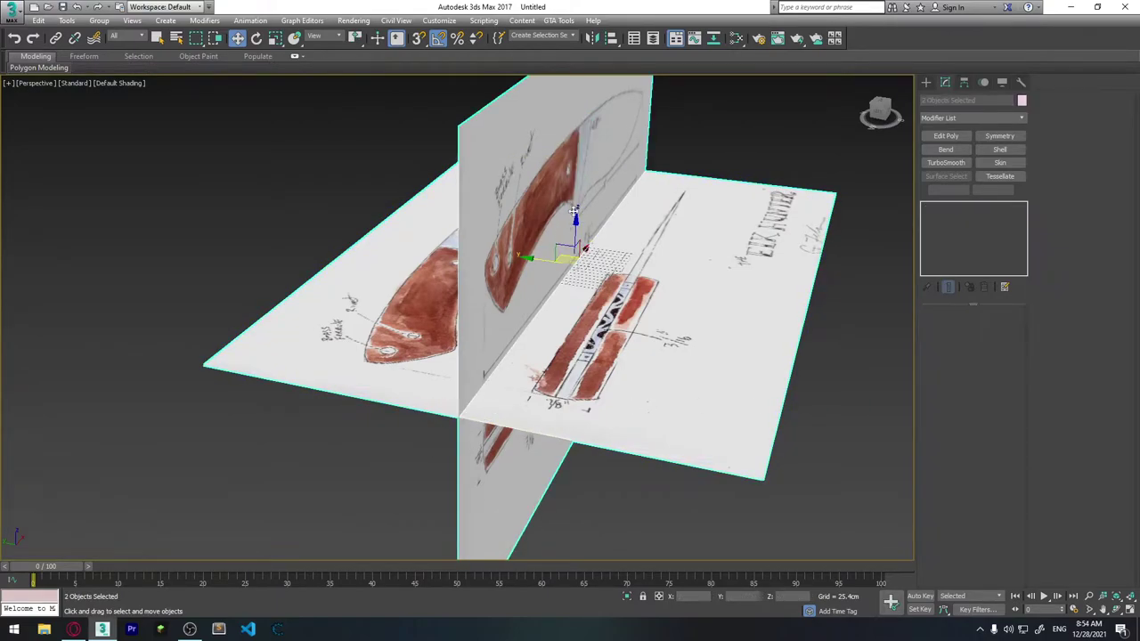
drag(536, 259, 518, 254)
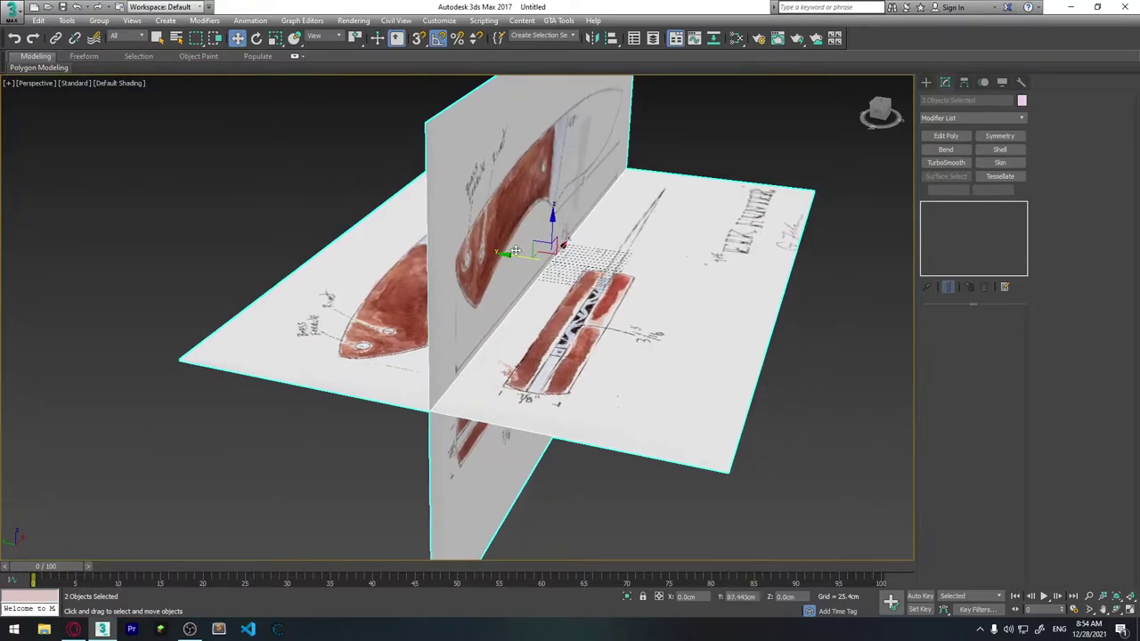
drag(519, 254, 510, 251)
mouse_move(600, 460)
alt+middle_down()
mouse_move(570, 273)
mouse_move(547, 274)
mouse_move(573, 298)
alt+middle_up()
Step: Select the small blade plane Plane003 alone and orbit around it
click(564, 266)
scroll(548, 275, up, 3)
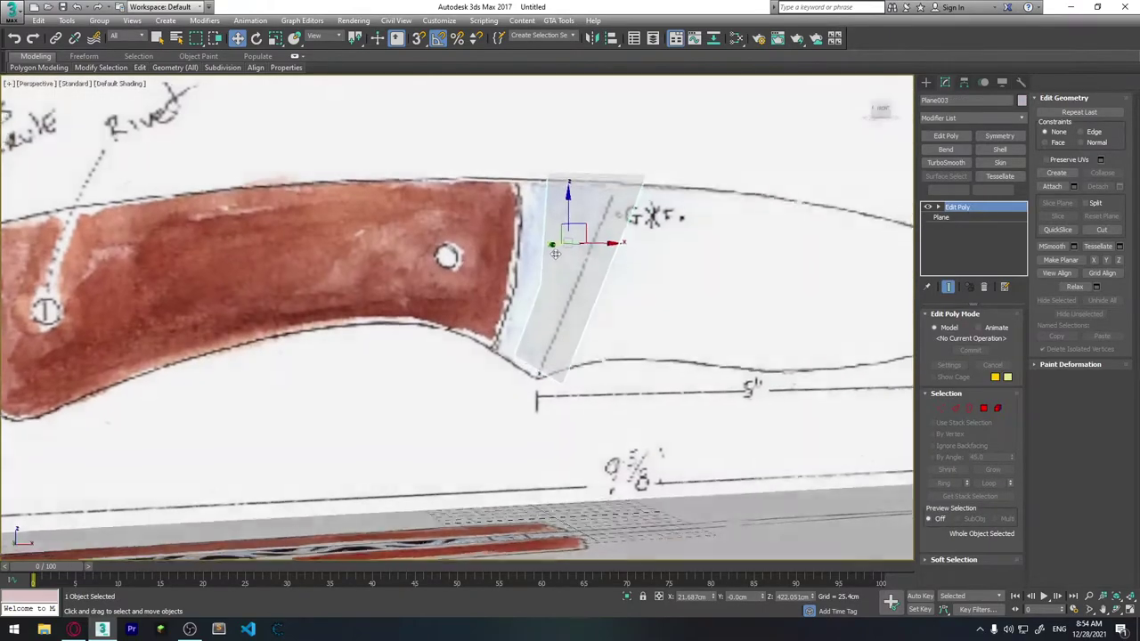
scroll(591, 261, up, 2)
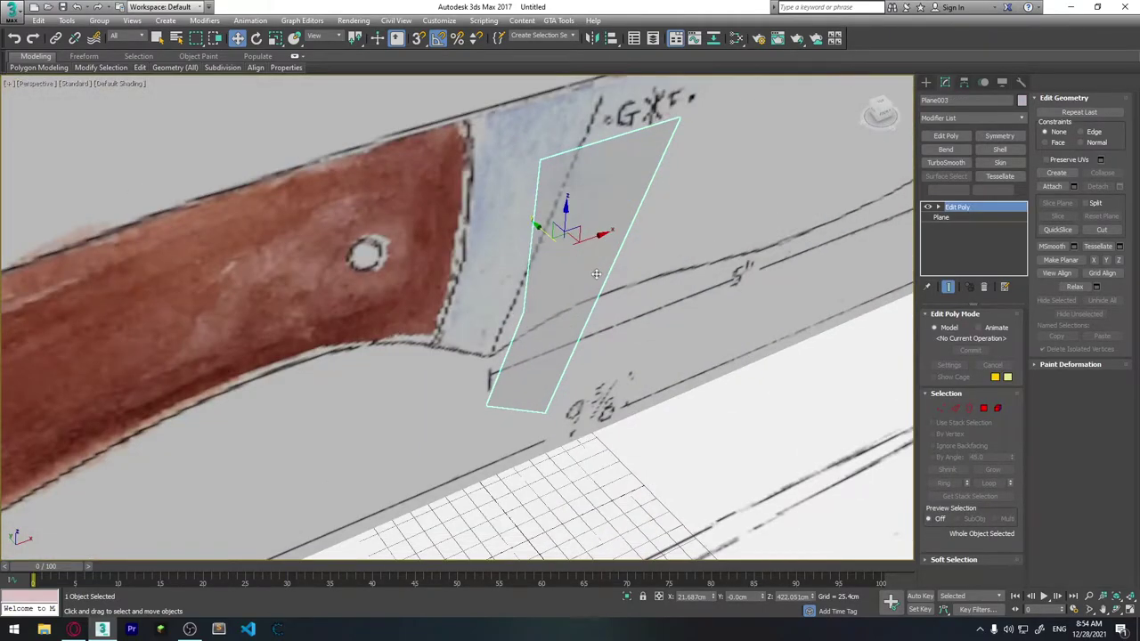
mouse_move(595, 273)
alt+middle_down()
mouse_move(569, 369)
mouse_move(673, 349)
alt+middle_up()
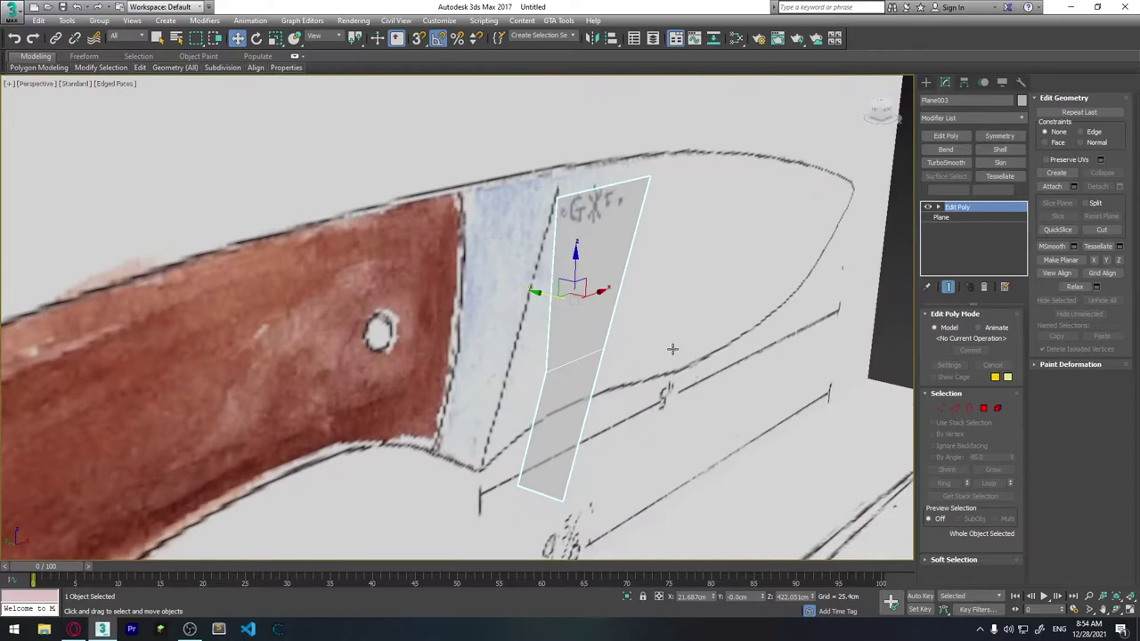
Step: Add a Shell modifier to Plane003 with a 2.54cm outer amount
click(999, 149)
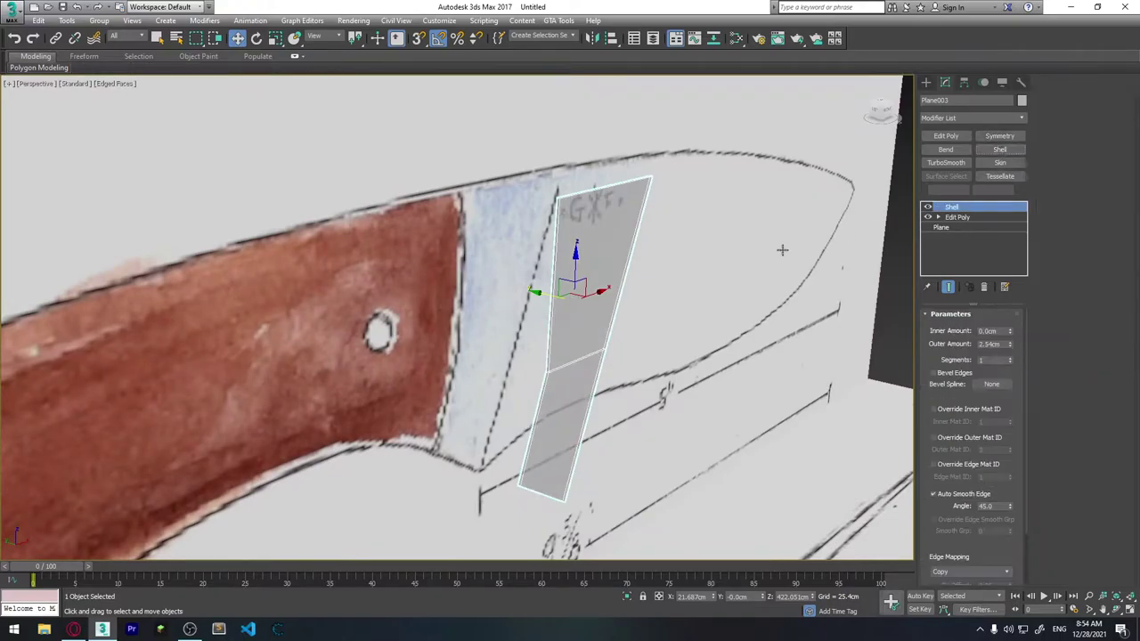
mouse_move(780, 250)
alt+middle_down()
mouse_move(608, 332)
mouse_move(627, 389)
mouse_move(615, 340)
mouse_move(517, 323)
alt+middle_up()
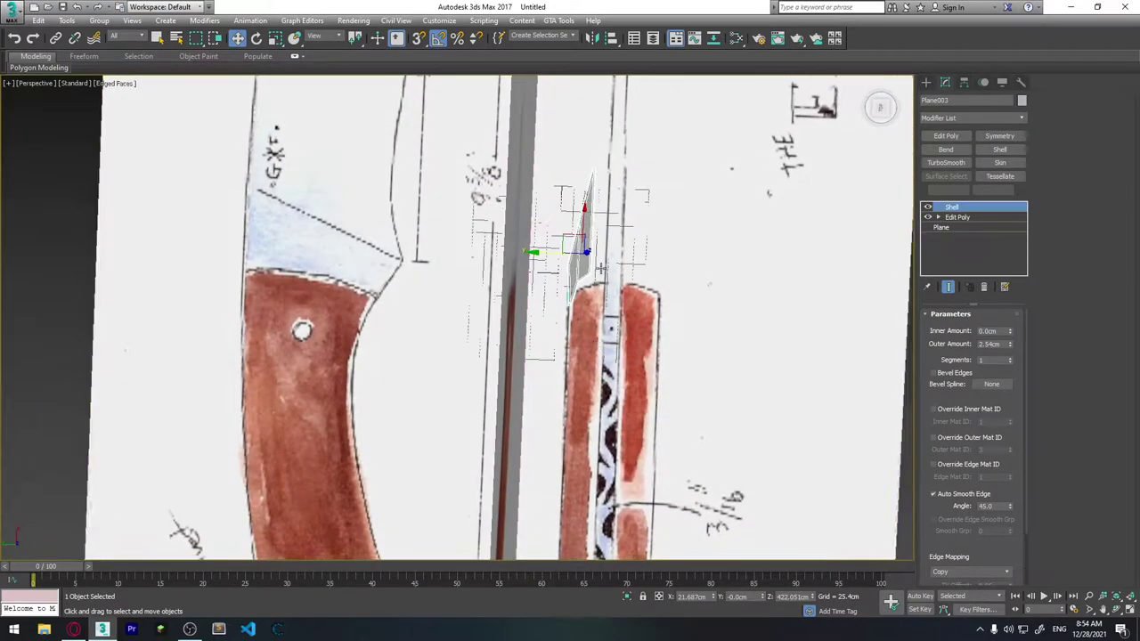
middle_drag(525, 366, 528, 272)
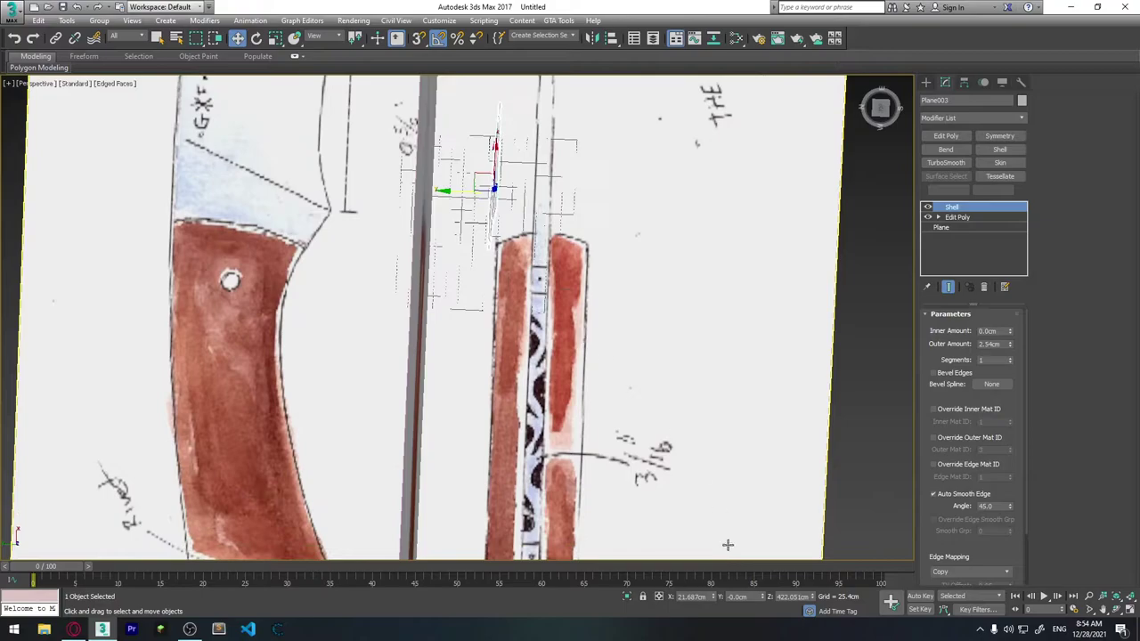
Step: Zero Plane003's X and Z position so the blade plane sits at 0cm
right_click(715, 598)
right_click(809, 599)
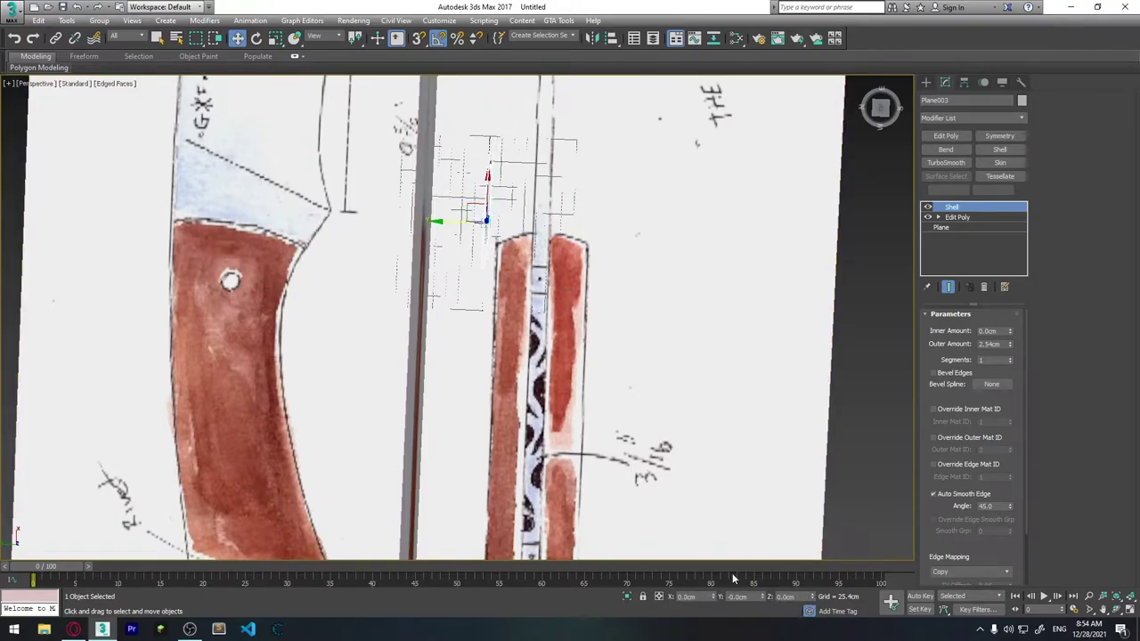
mouse_move(494, 249)
middle_down()
mouse_move(498, 332)
mouse_move(488, 334)
middle_up()
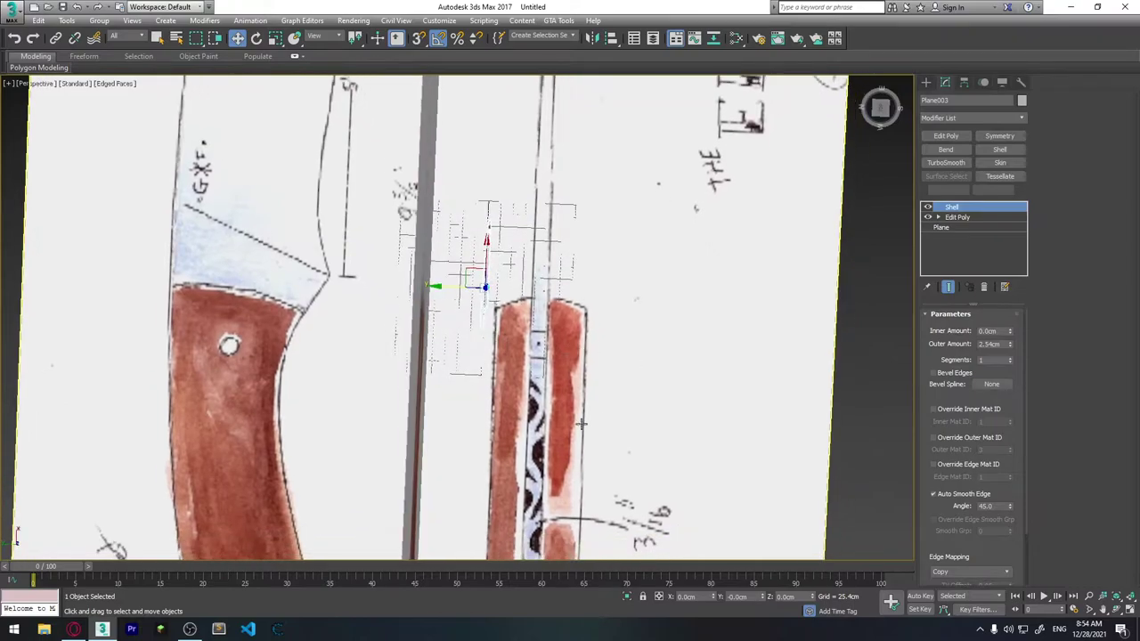
mouse_move(580, 424)
middle_down()
mouse_move(534, 267)
mouse_move(498, 258)
mouse_move(524, 472)
middle_up()
scroll(499, 258, down, 3)
middle_drag(512, 402, 495, 399)
Step: In Top view, move both reference planes up and slightly left onto the blade plane
key(t)
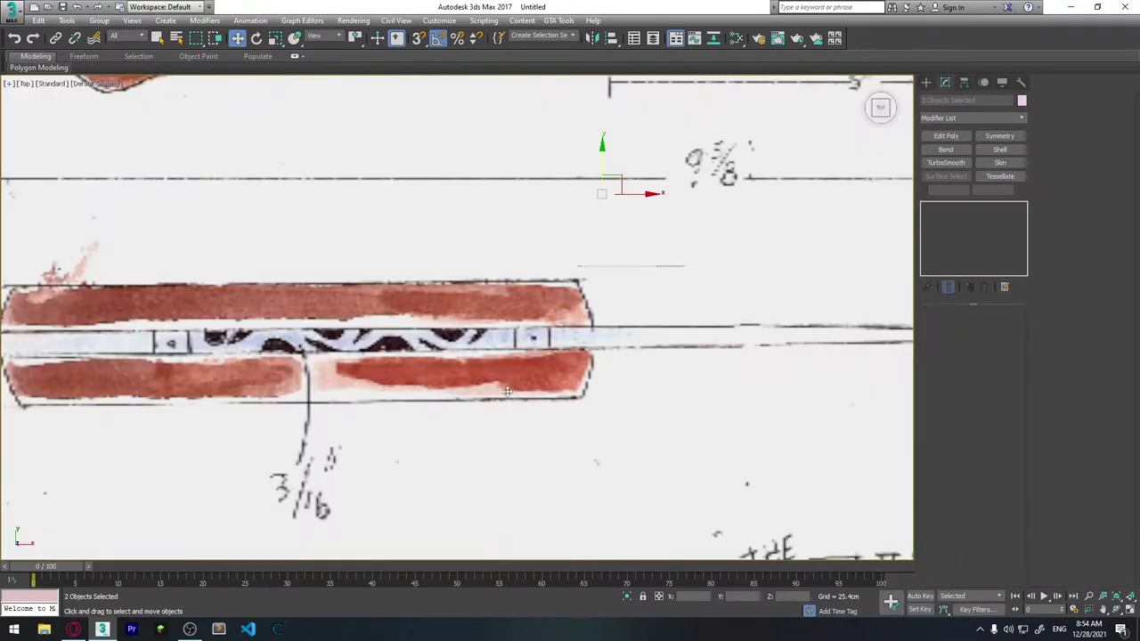
scroll(277, 366, down, 2)
middle_drag(277, 365, 540, 400)
scroll(591, 366, down, 2)
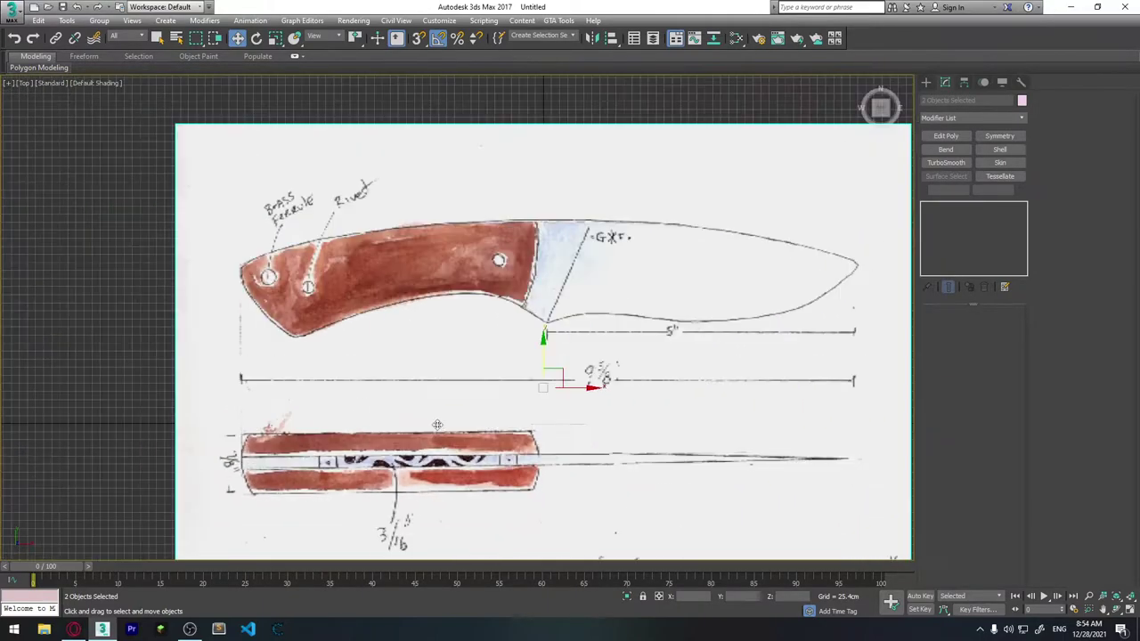
middle_drag(597, 370, 532, 315)
scroll(512, 348, up, 2)
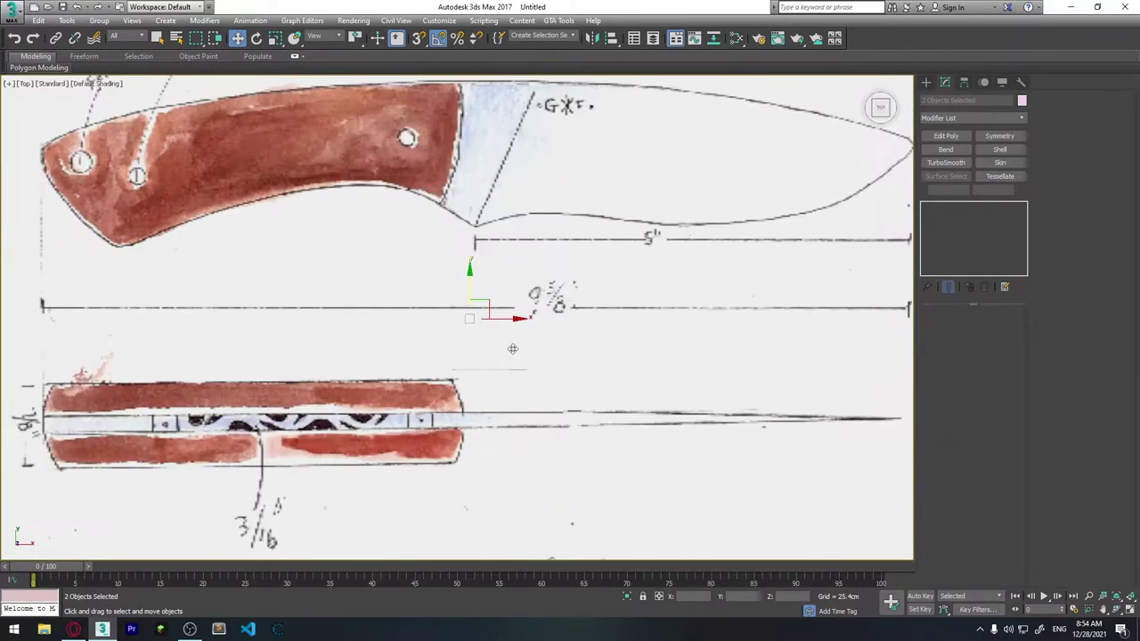
middle_drag(470, 286, 458, 292)
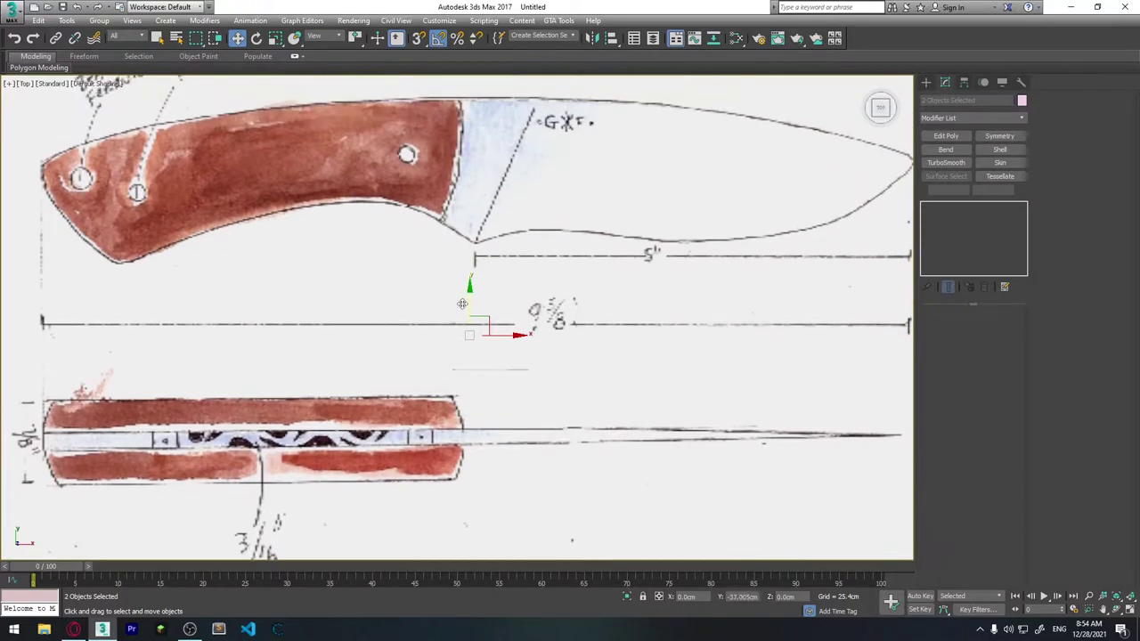
drag(462, 256, 464, 236)
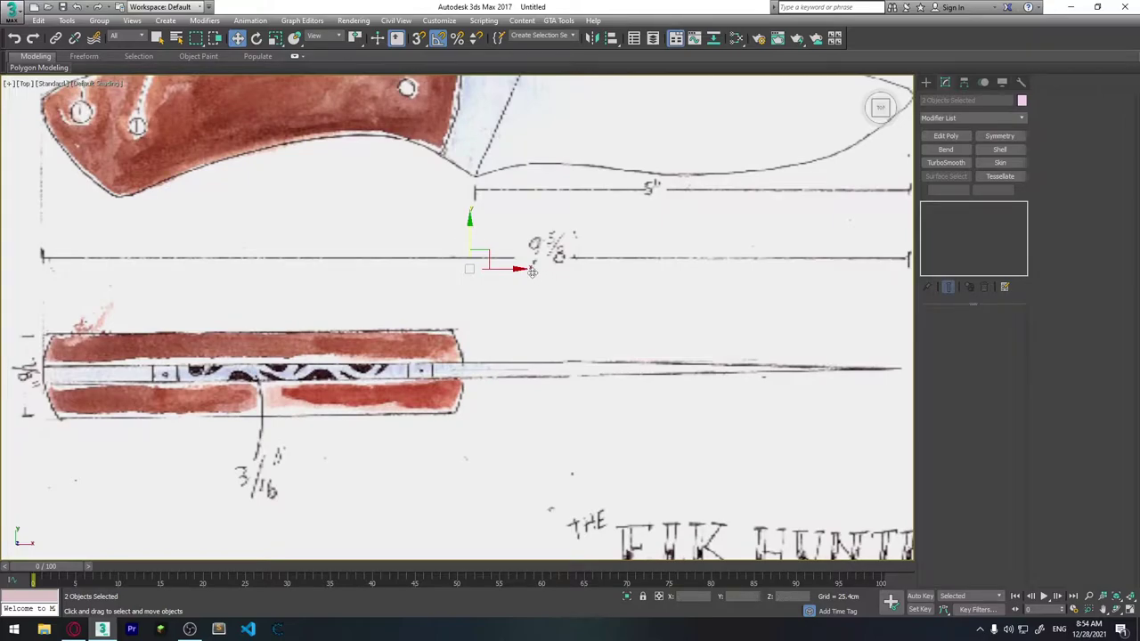
drag(512, 271, 497, 267)
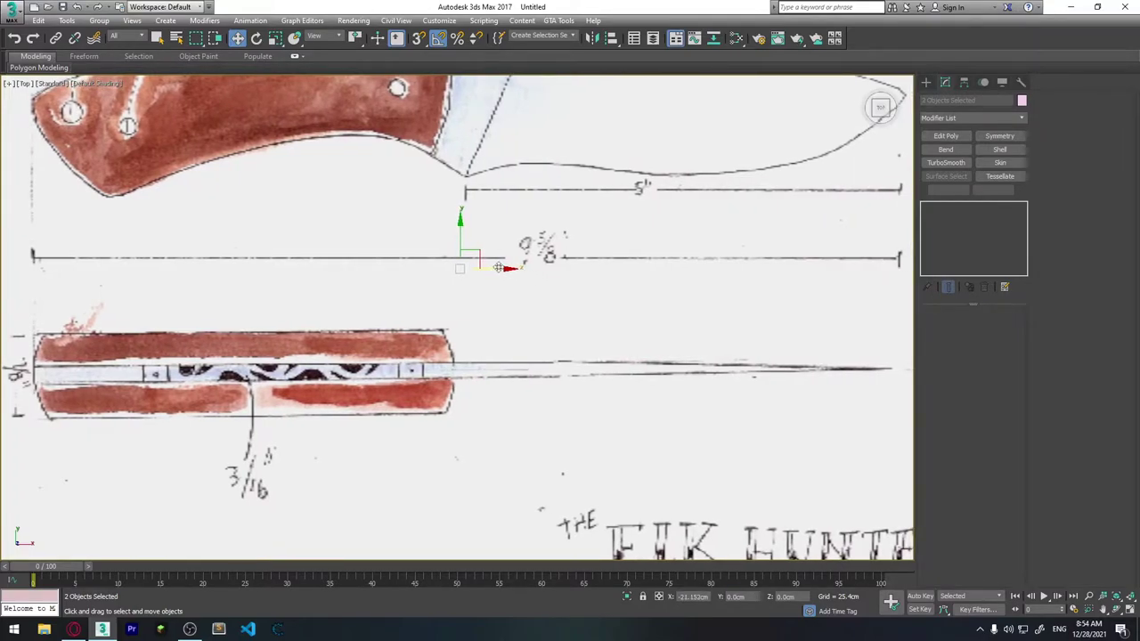
Step: Inspect the shifted planes in Perspective and open the viewport shading menu
key(p)
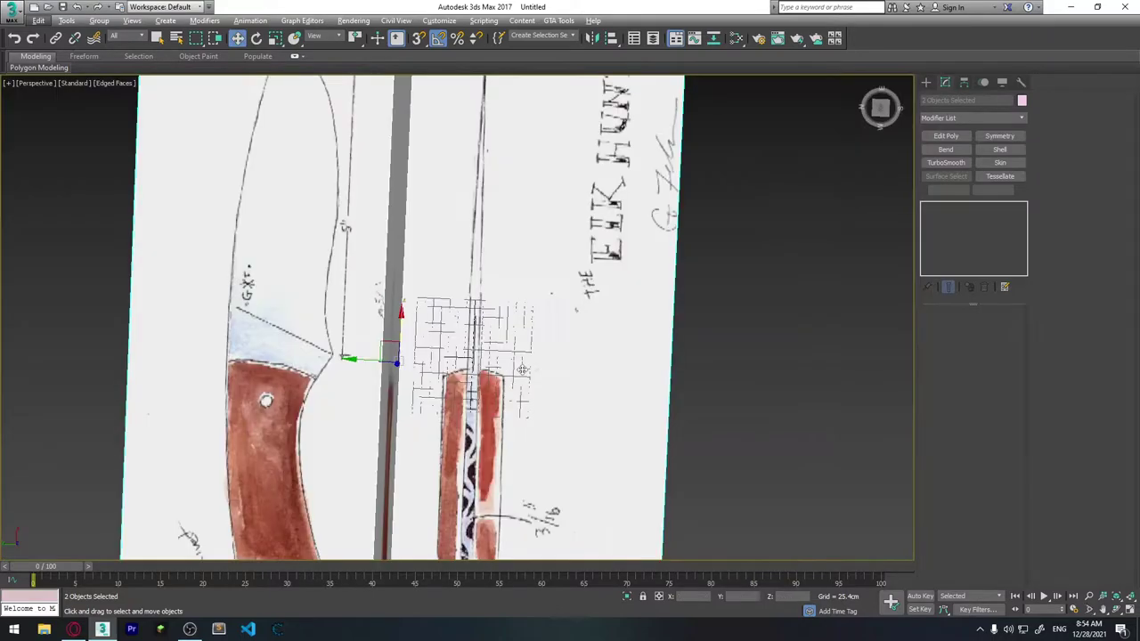
alt+middle_drag(579, 443, 542, 429)
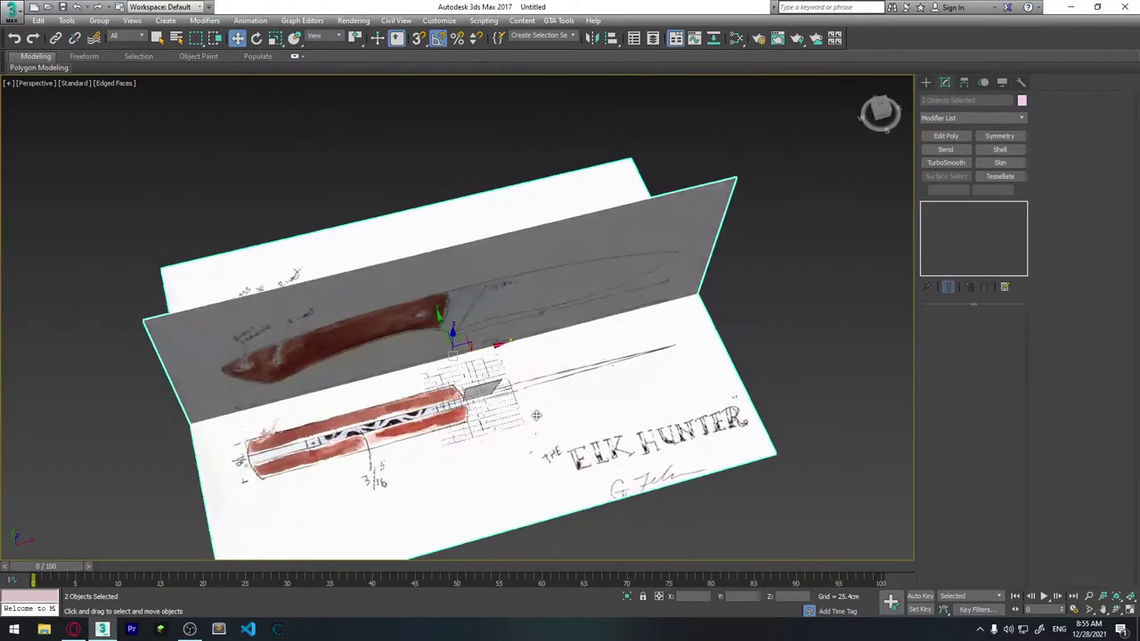
alt+middle_drag(494, 310, 471, 283)
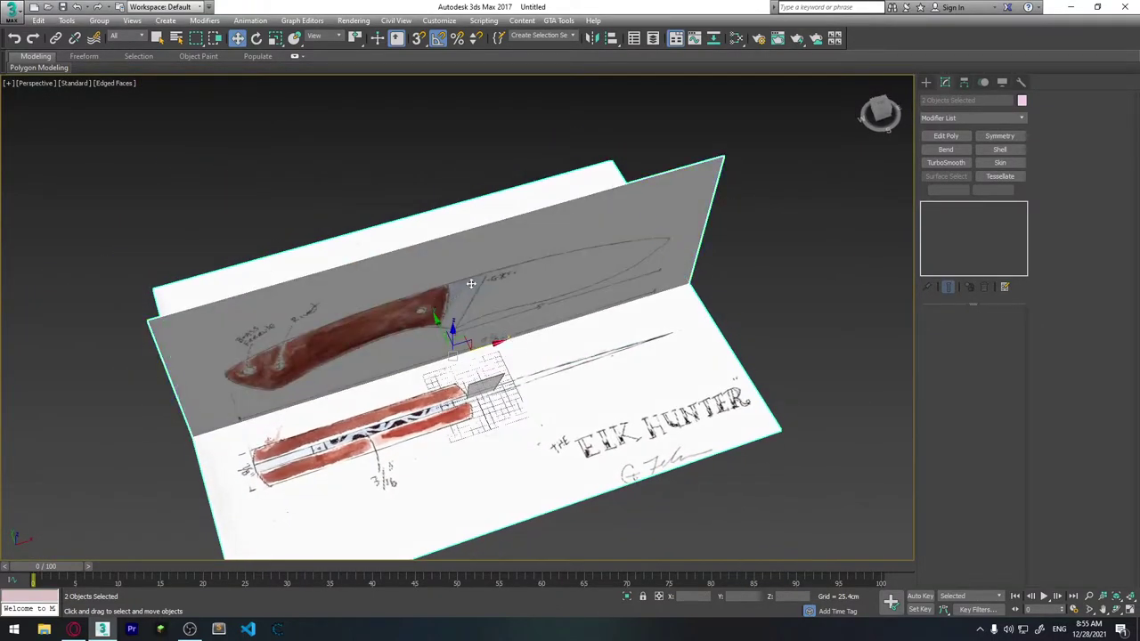
alt+middle_drag(512, 337, 260, 258)
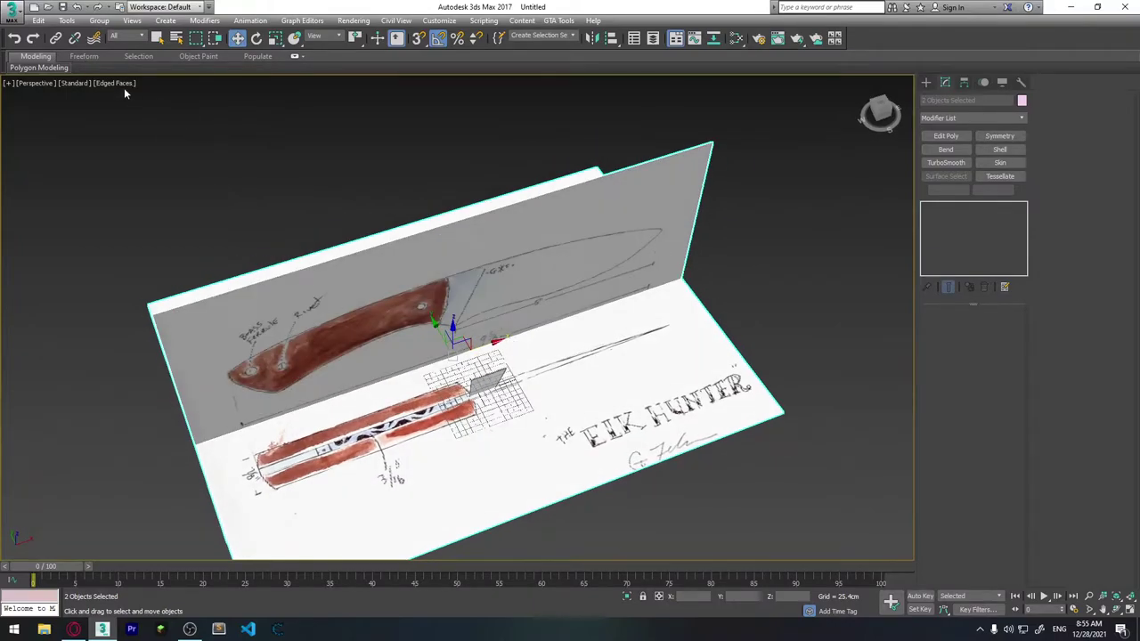
click(98, 83)
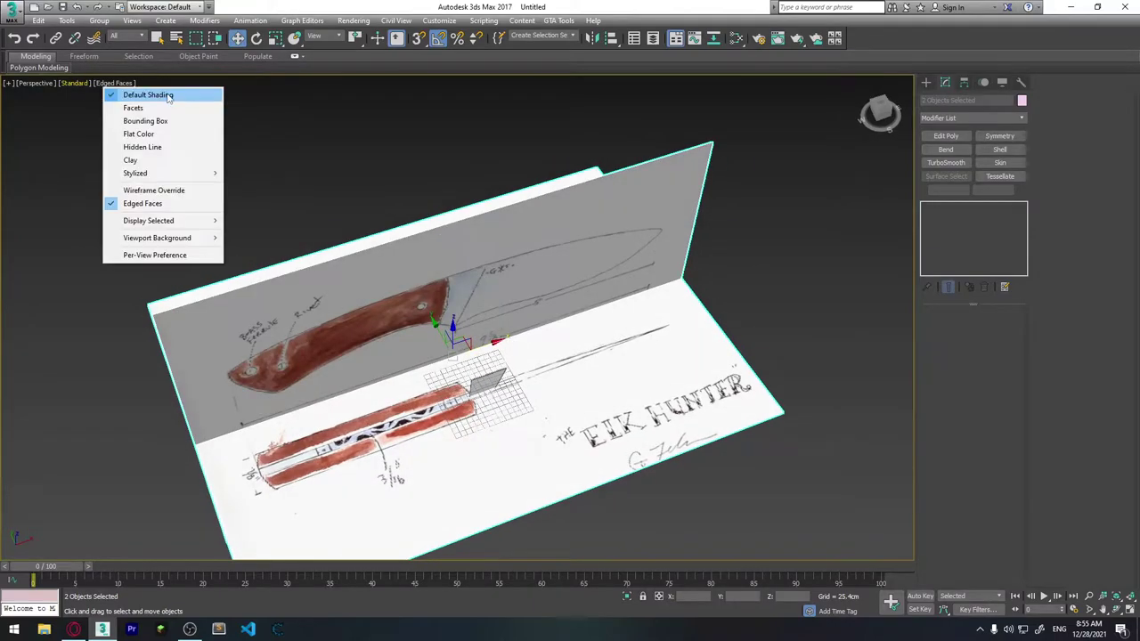
Step: Set viewport shading to Flat Color and check the planes in Front view
click(140, 134)
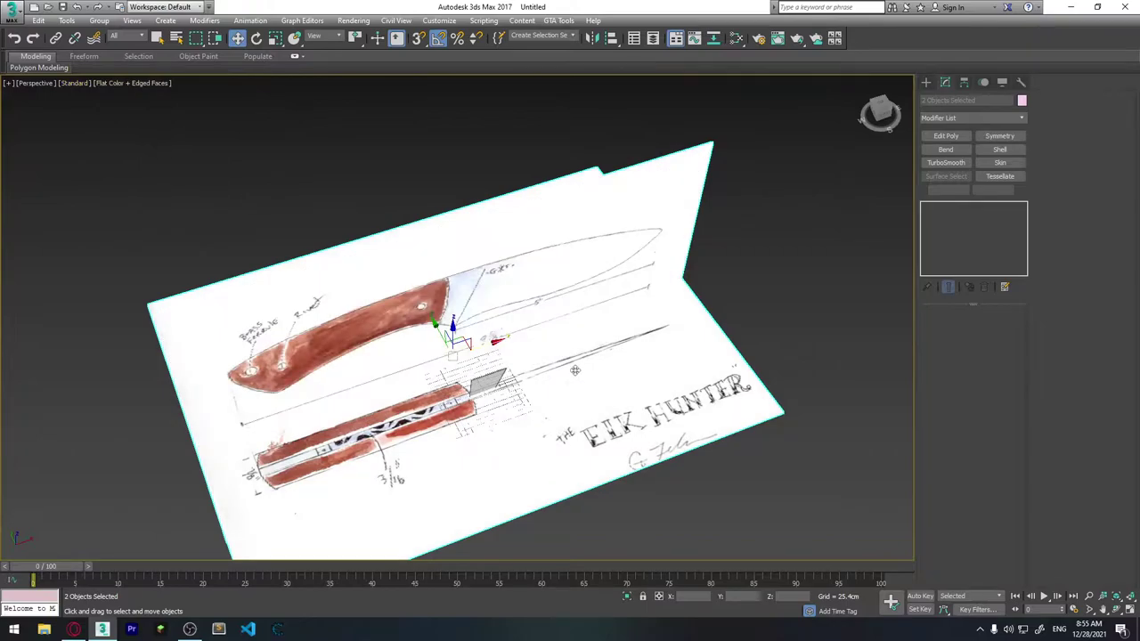
mouse_move(574, 371)
alt+middle_down()
mouse_move(574, 326)
mouse_move(629, 361)
mouse_move(553, 281)
mouse_move(511, 292)
mouse_move(519, 399)
alt+middle_up()
key(f)
scroll(484, 394, down, 2)
scroll(484, 394, down, 2)
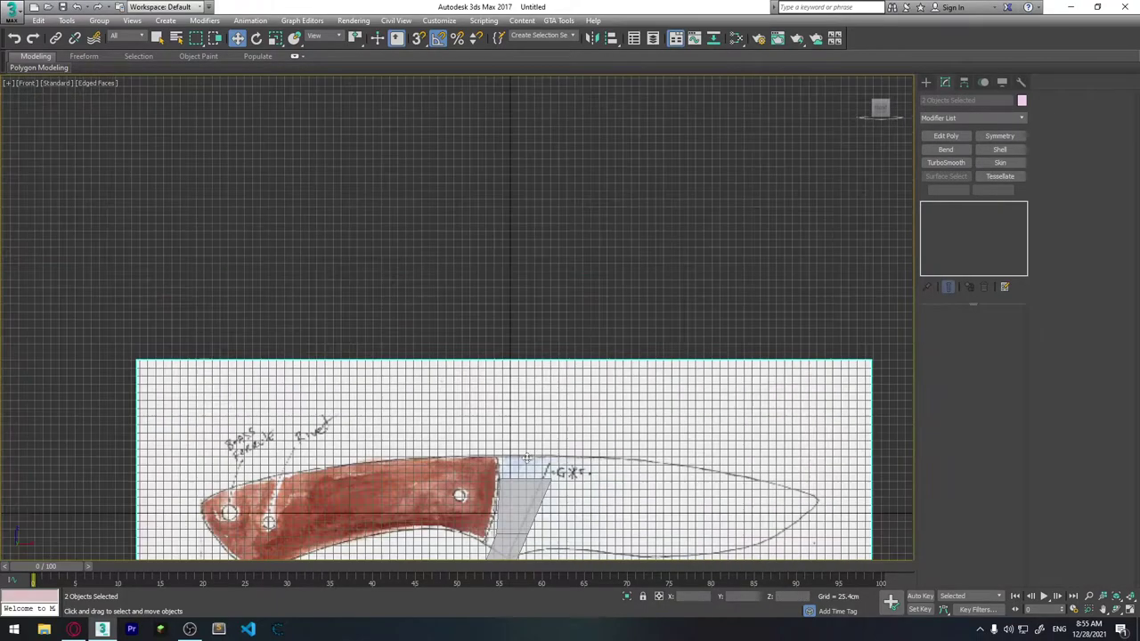
scroll(570, 271, down, 2)
scroll(543, 346, up, 2)
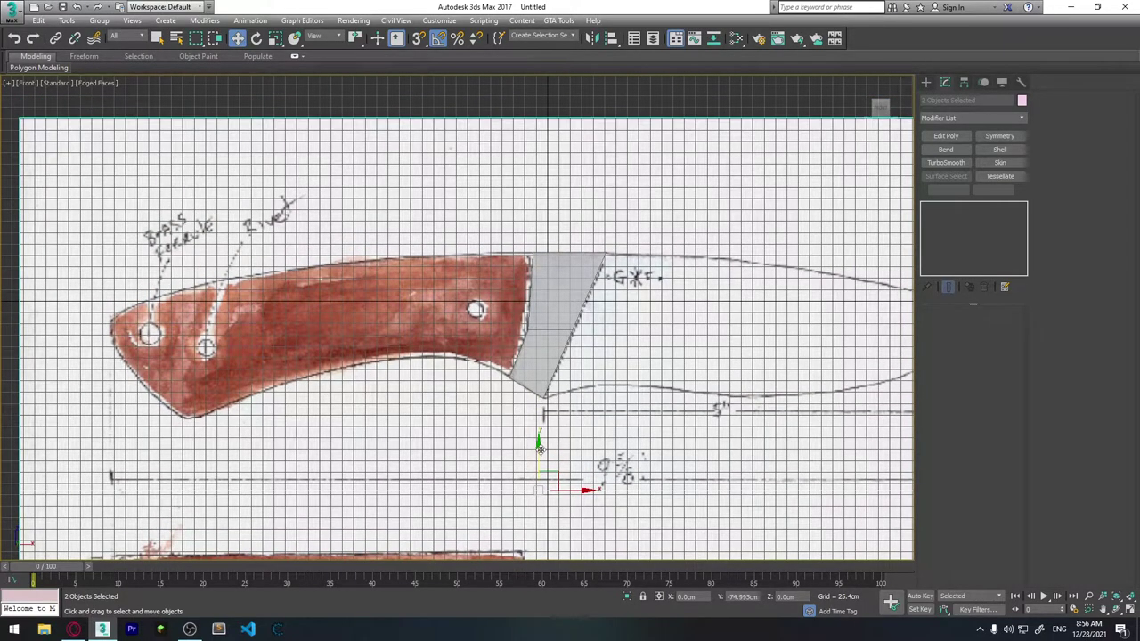
key(p)
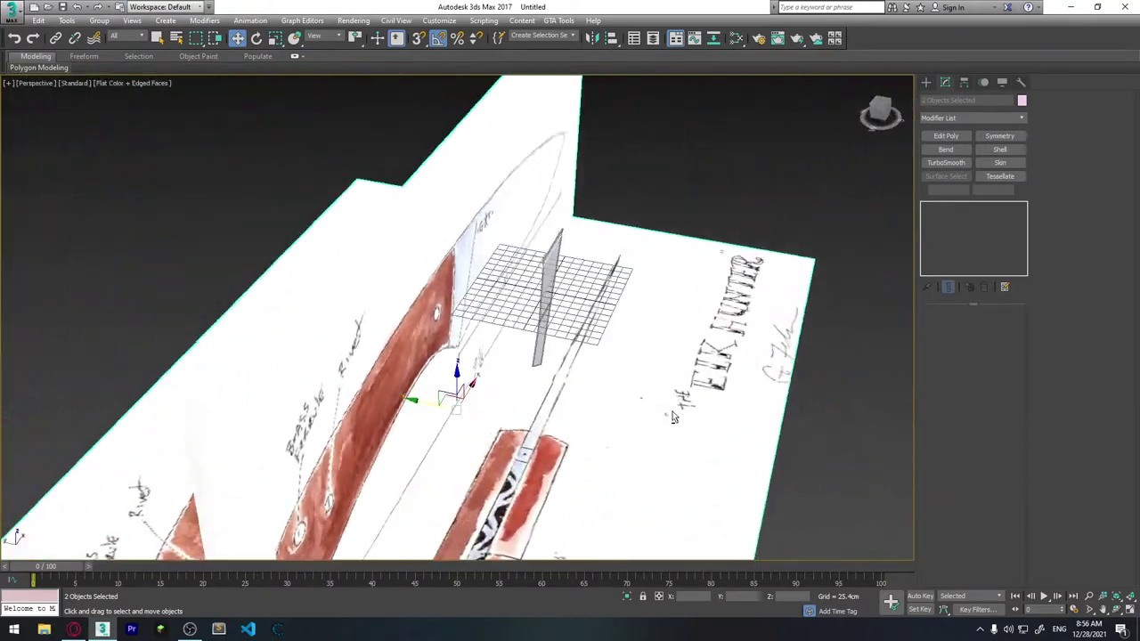
click(594, 258)
alt+middle_drag(594, 259, 615, 392)
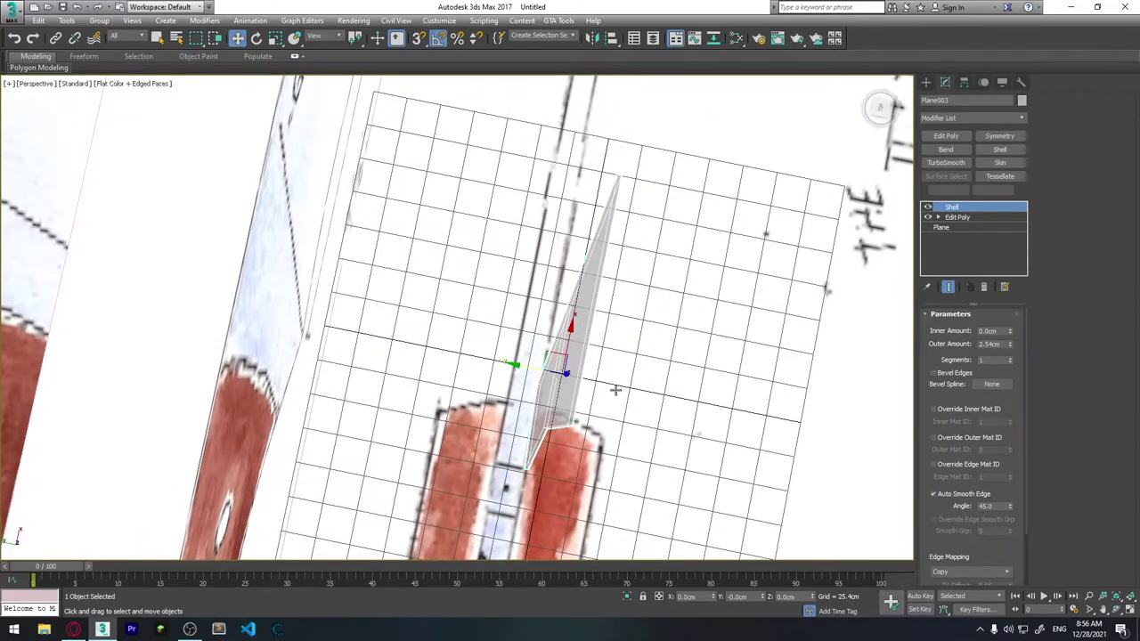
key(t)
scroll(562, 347, up, 1)
scroll(562, 347, up, 2)
scroll(563, 347, up, 5)
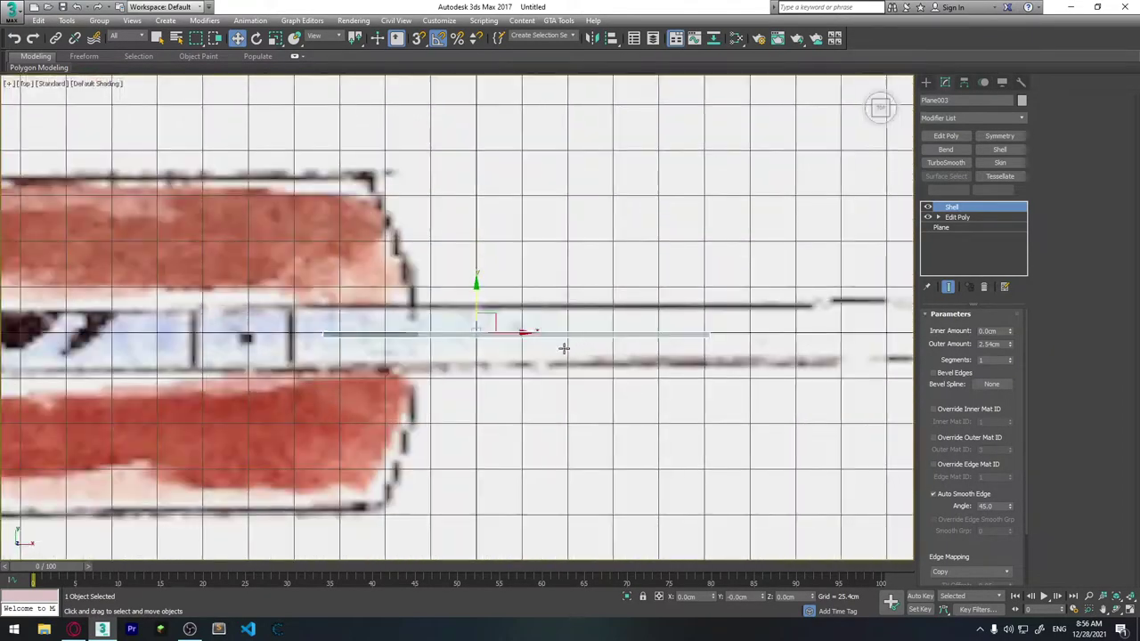
middle_drag(523, 360, 542, 364)
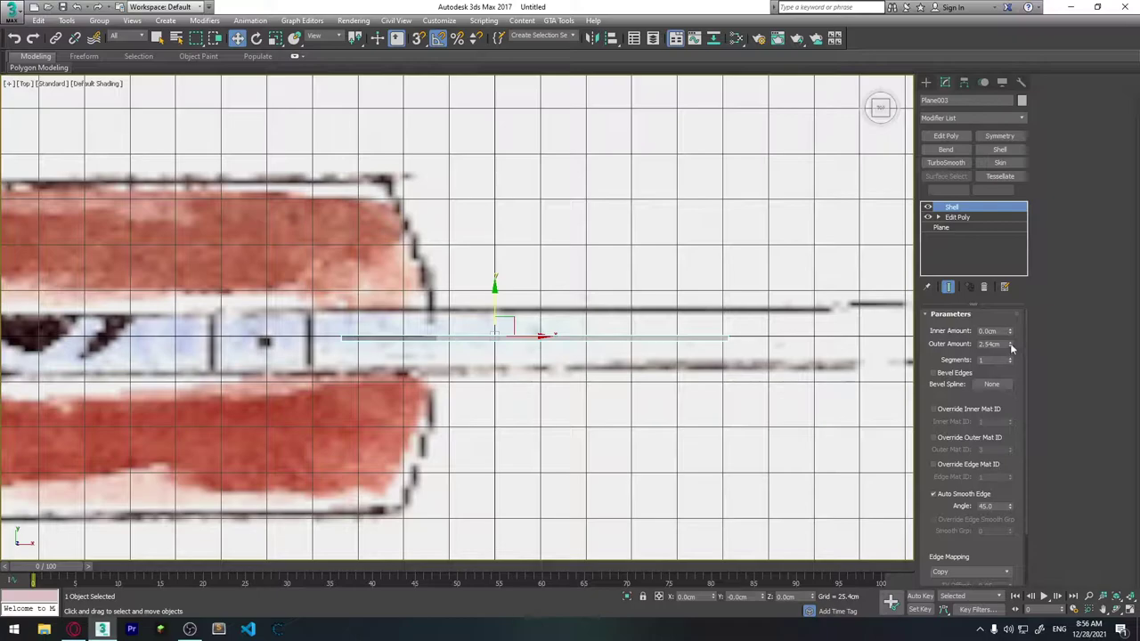
drag(1009, 344, 1013, 276)
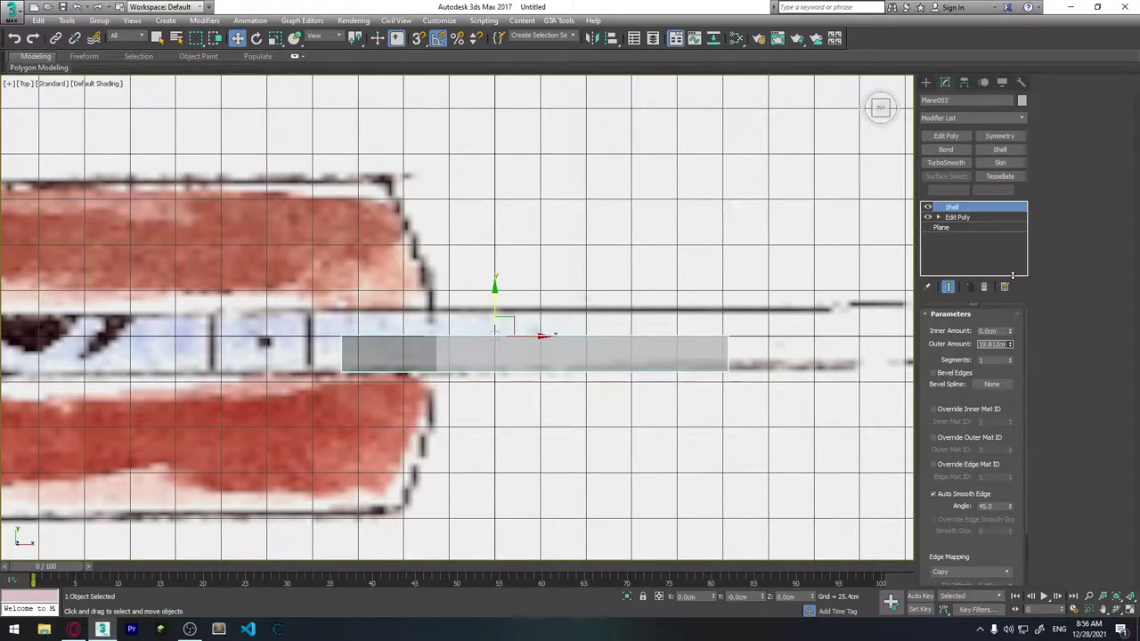
mouse_move(671, 408)
middle_down()
mouse_move(382, 351)
mouse_move(556, 329)
middle_up()
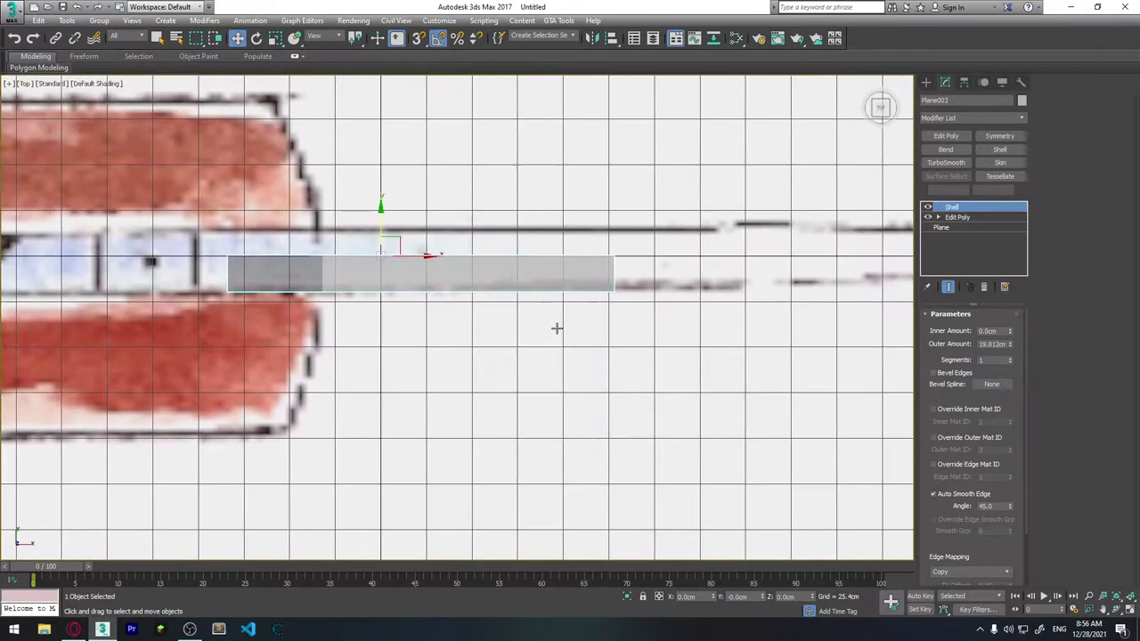
mouse_move(671, 332)
middle_down()
mouse_move(235, 321)
mouse_move(453, 314)
middle_up()
scroll(419, 320, down, 3)
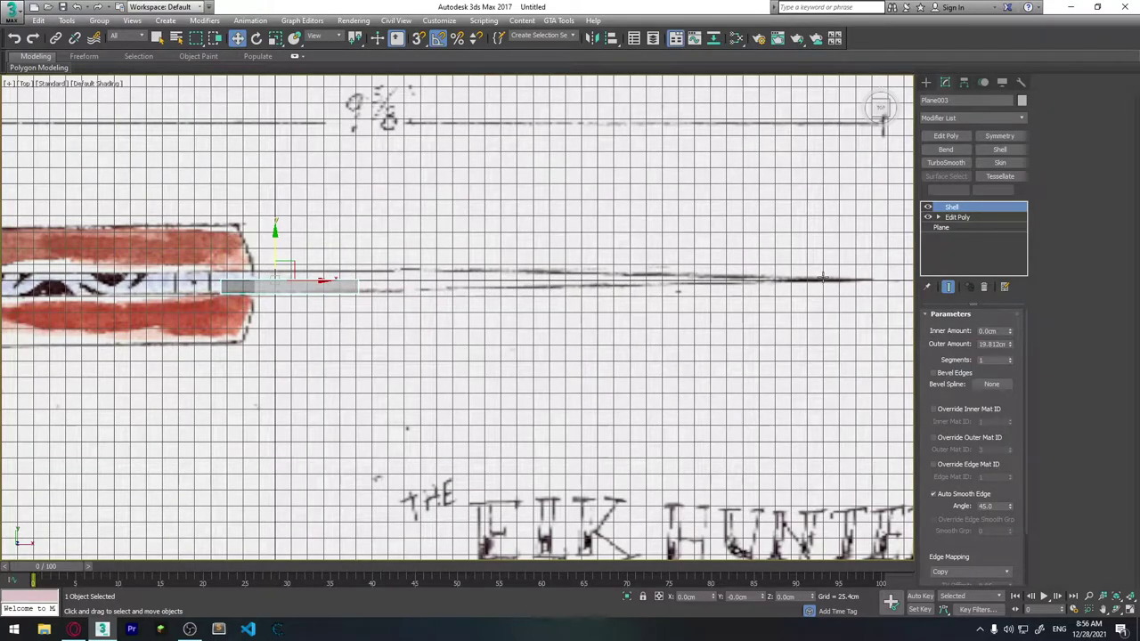
scroll(421, 320, up, 2)
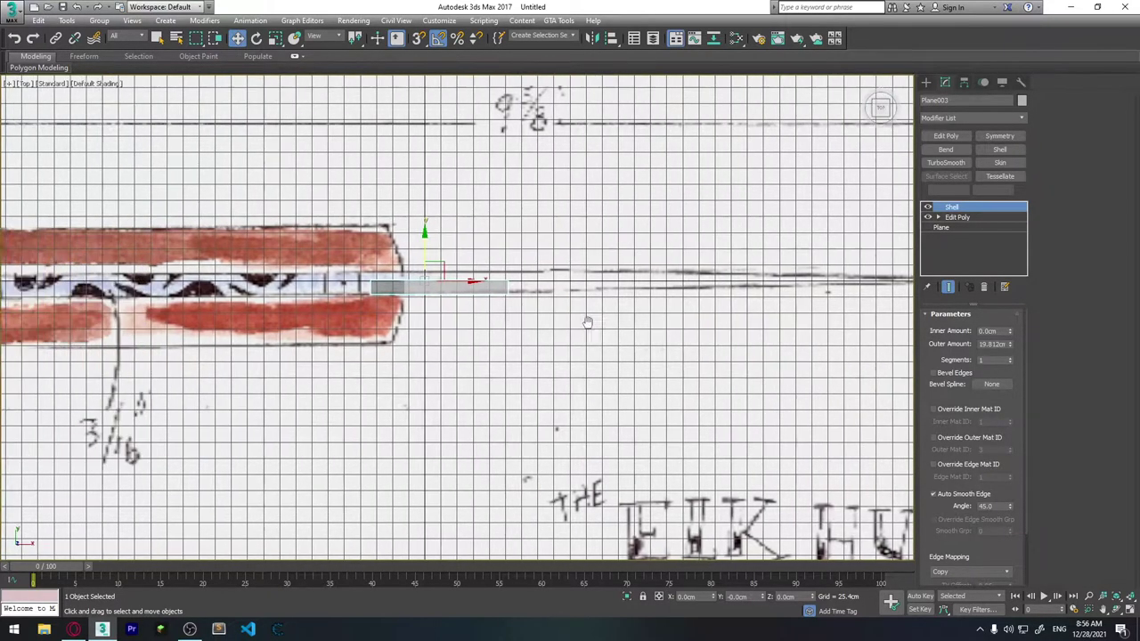
scroll(421, 320, up, 2)
scroll(561, 288, up, 1)
mouse_move(562, 287)
middle_down()
mouse_move(537, 335)
mouse_move(631, 340)
middle_up()
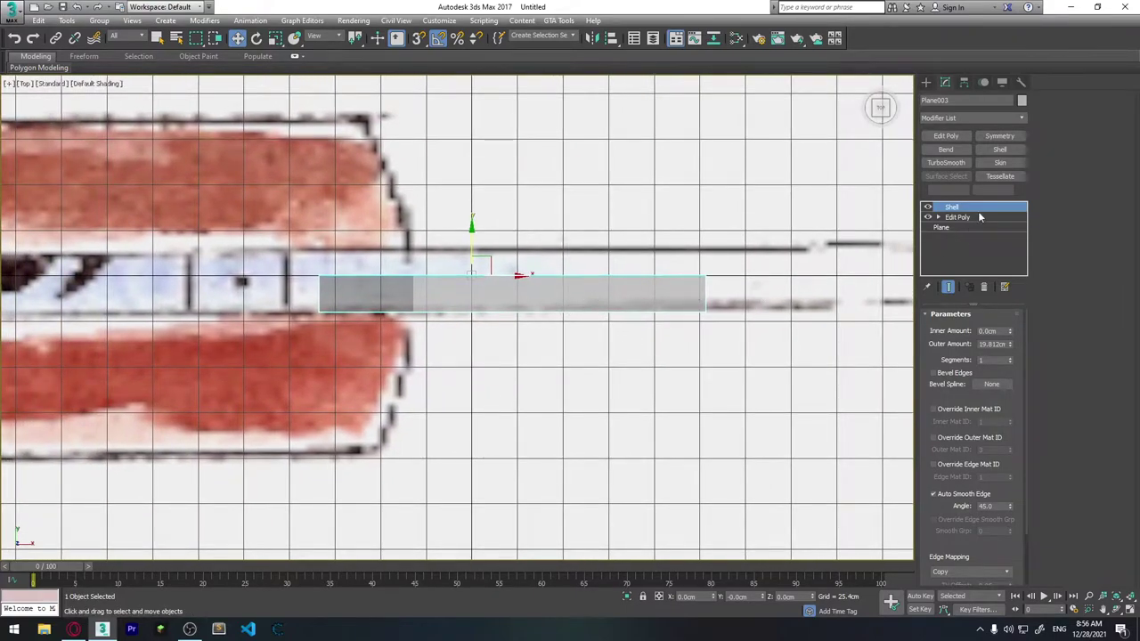
Step: Add a Symmetry modifier mirroring the plate across the Z axis
click(1003, 138)
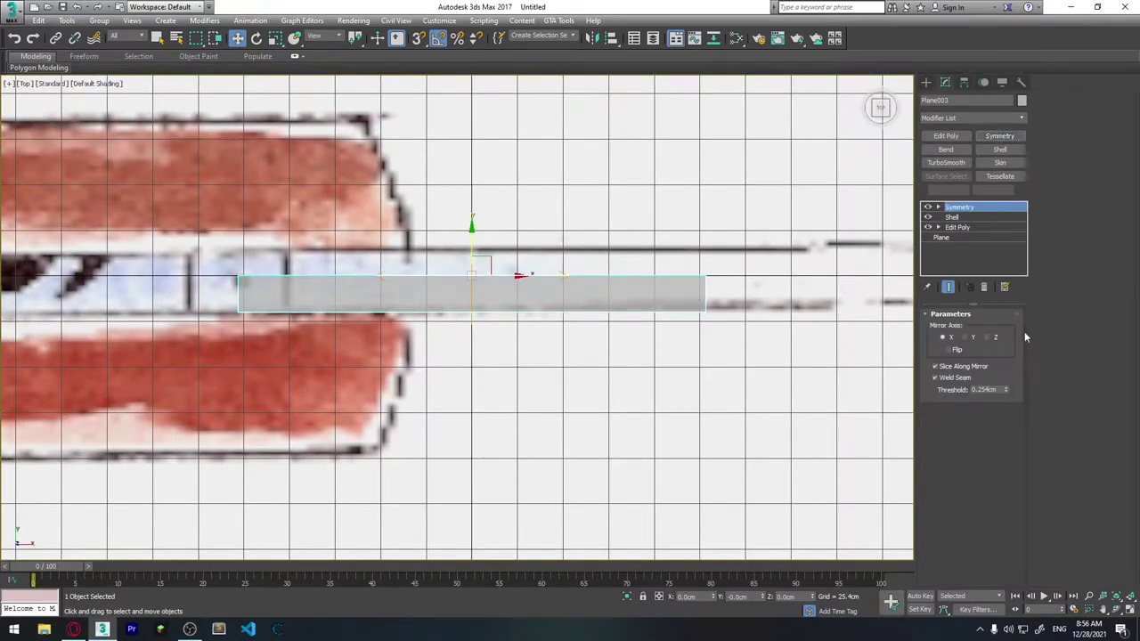
click(993, 338)
click(952, 348)
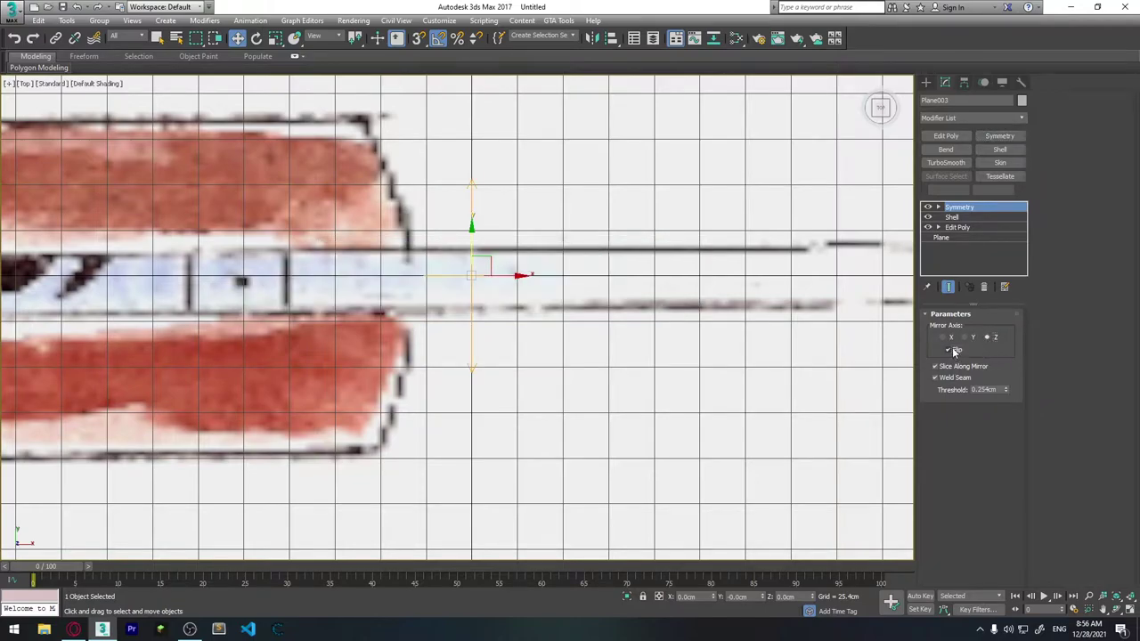
click(952, 347)
middle_drag(474, 248, 491, 258)
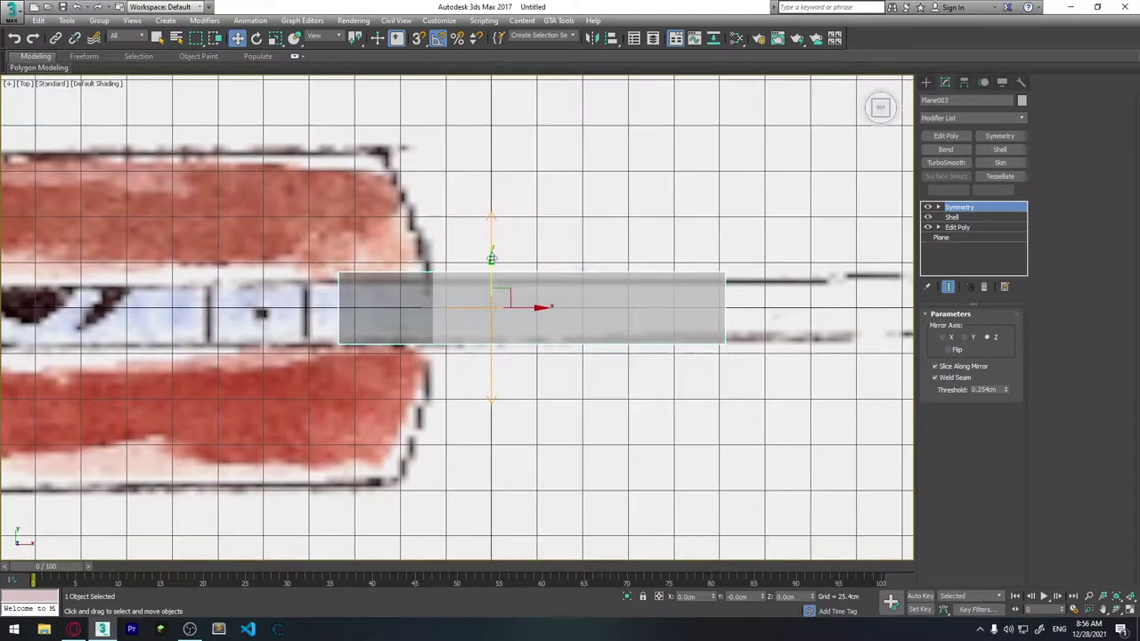
Step: Move the Symmetry mirror plane slightly down to Y -1.321cm
click(937, 206)
click(958, 217)
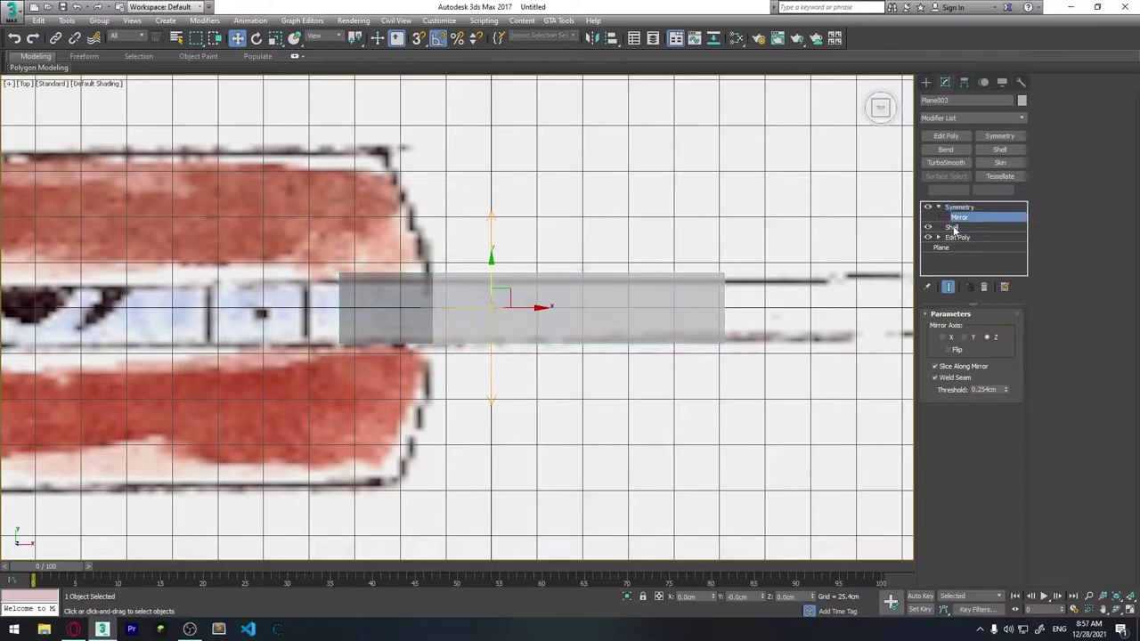
drag(491, 267, 491, 273)
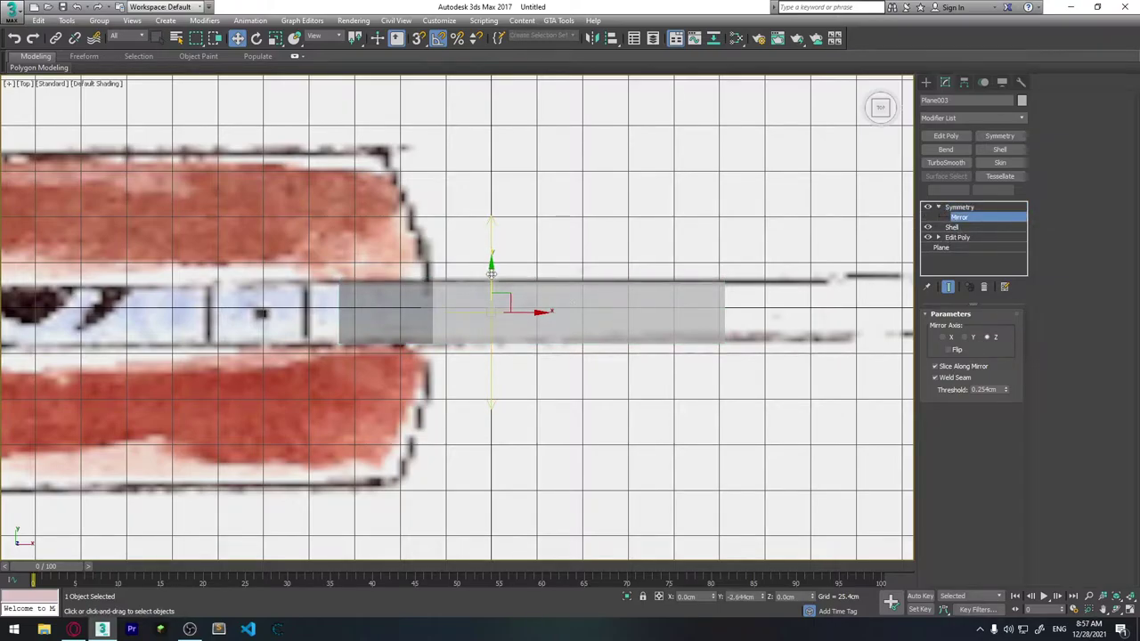
scroll(490, 272, down, 2)
key(p)
mouse_move(490, 273)
alt+middle_down()
mouse_move(562, 276)
mouse_move(642, 310)
mouse_move(579, 294)
mouse_move(601, 311)
alt+middle_up()
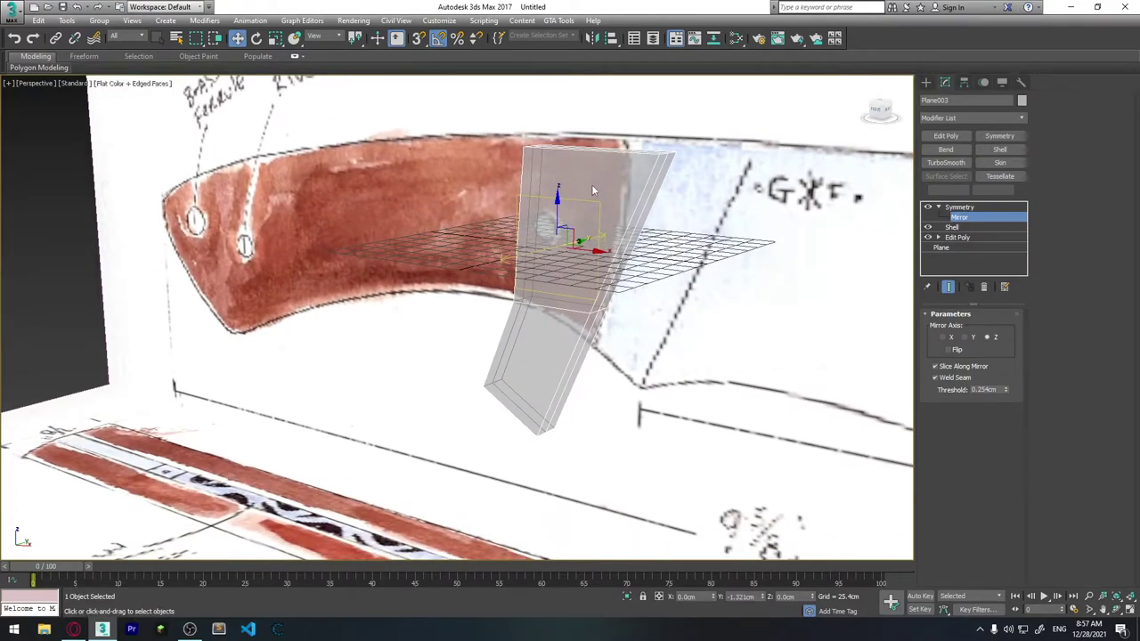
Step: Add Edit Poly above Shell and select the plate's two tip-facing end polygons
click(954, 227)
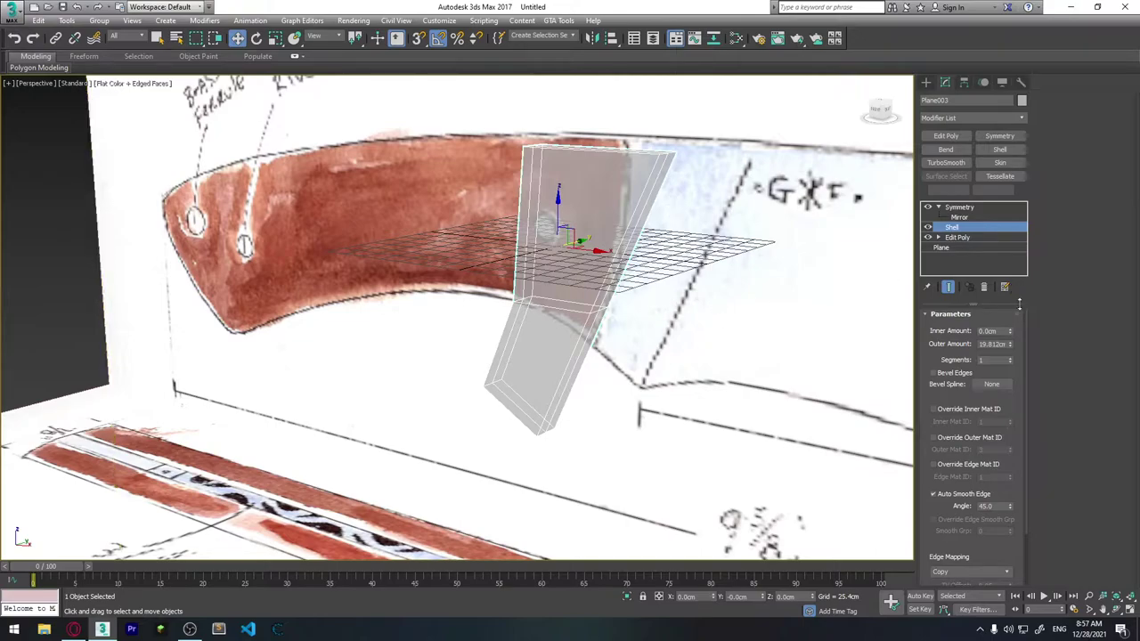
click(945, 136)
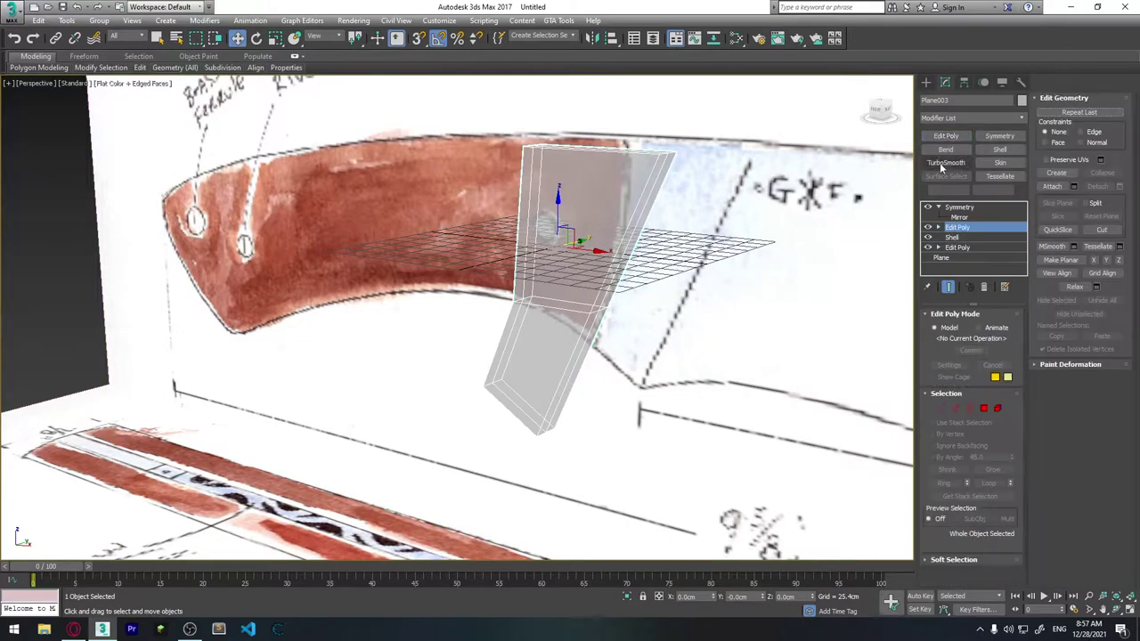
click(984, 409)
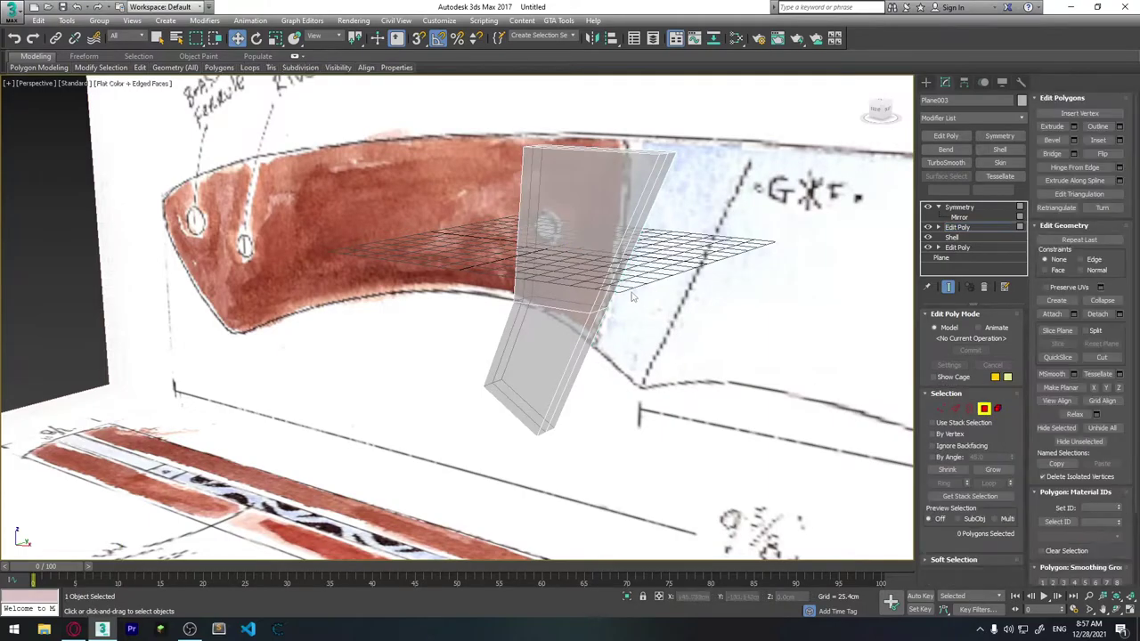
click(615, 264)
ctrl+click(586, 333)
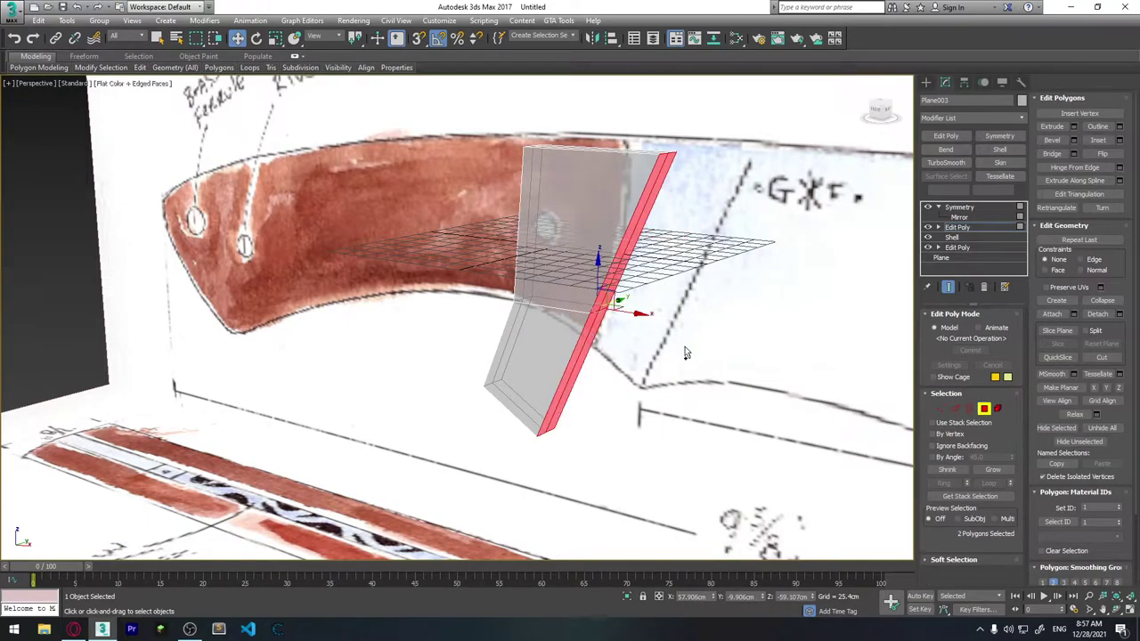
mouse_move(684, 346)
alt+middle_down()
mouse_move(670, 357)
mouse_move(667, 323)
mouse_move(661, 330)
alt+middle_up()
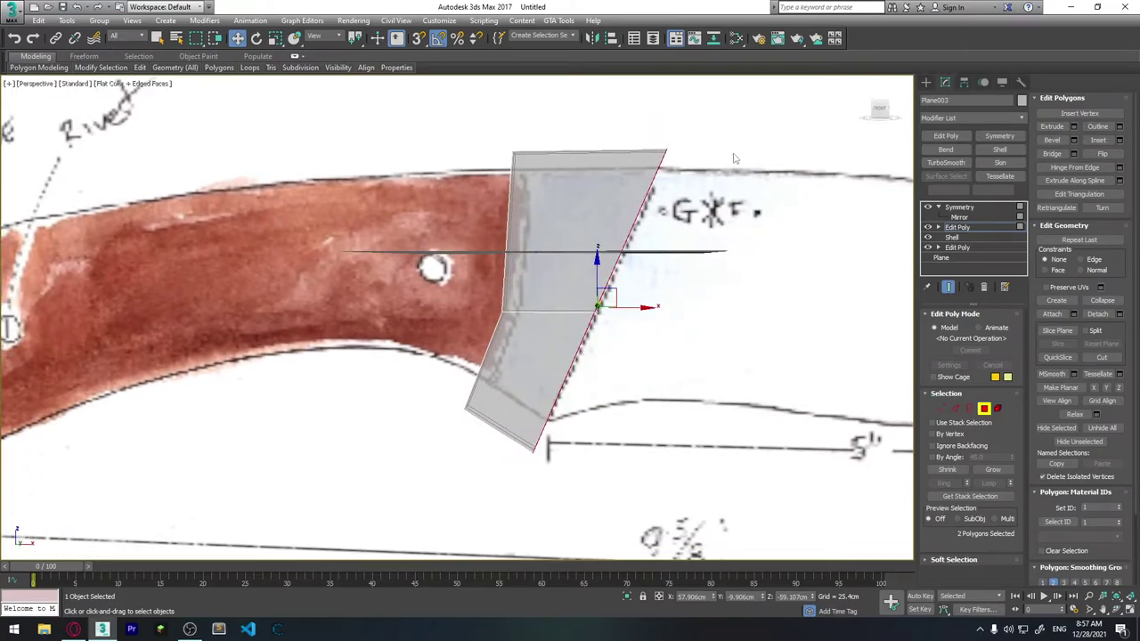
Step: Frame the end faces in Front view and drag them toward the tip, cancelling the clone
key(f)
scroll(613, 343, up, 2)
mouse_move(534, 293)
middle_down()
mouse_move(495, 303)
mouse_move(476, 282)
middle_up()
scroll(499, 303, up, 2)
scroll(489, 308, down, 2)
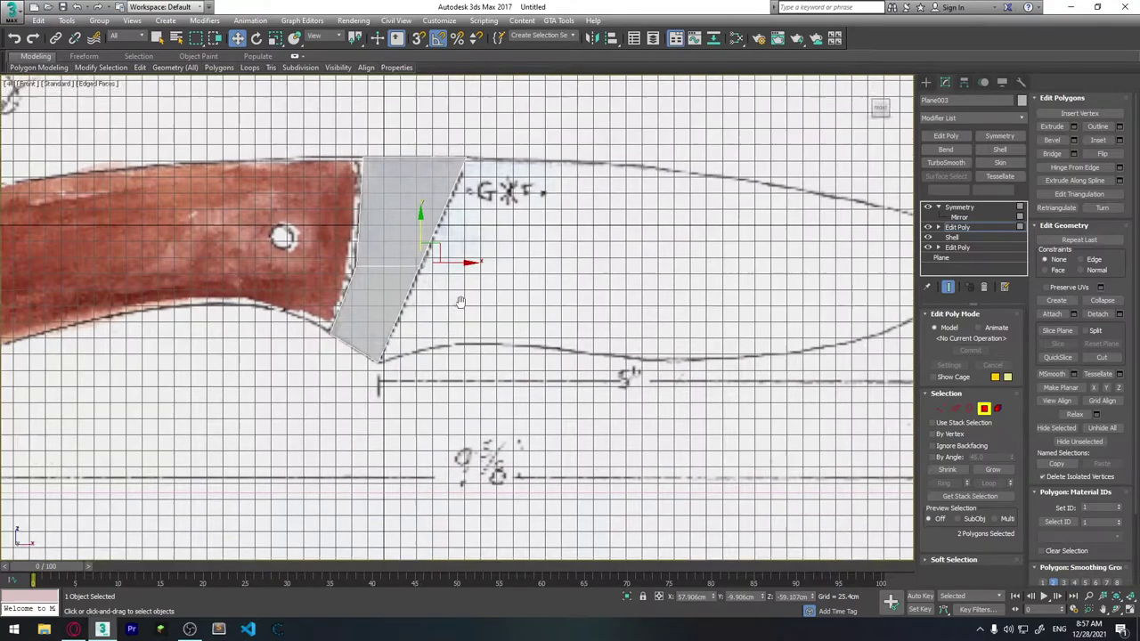
scroll(612, 330, up, 2)
scroll(704, 375, down, 2)
scroll(620, 392, down, 2)
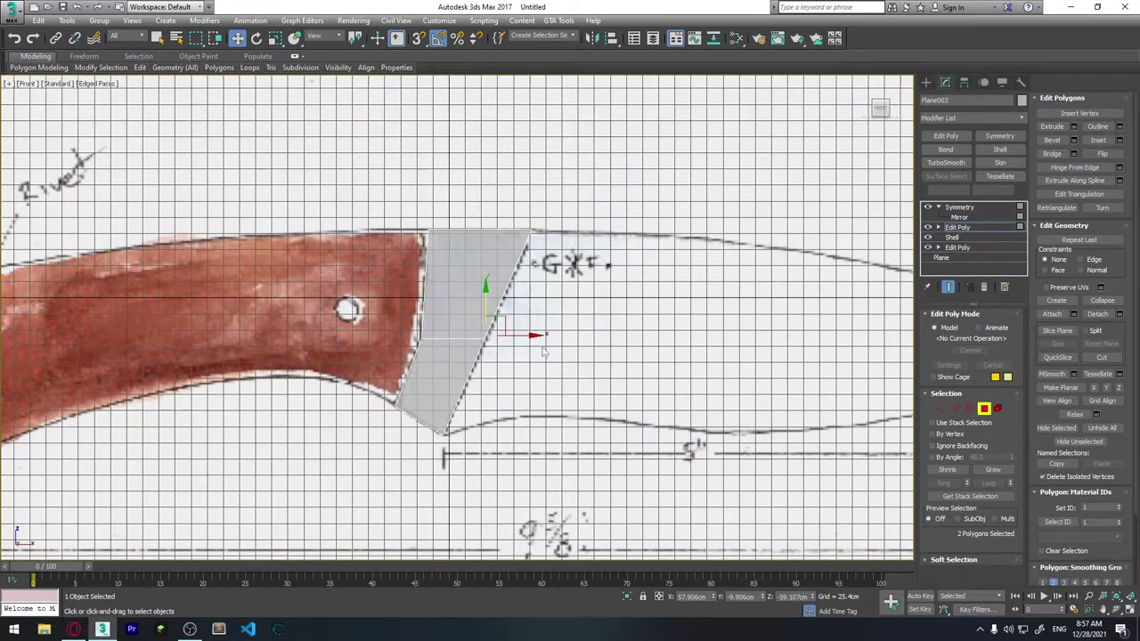
shift+drag(528, 334, 595, 335)
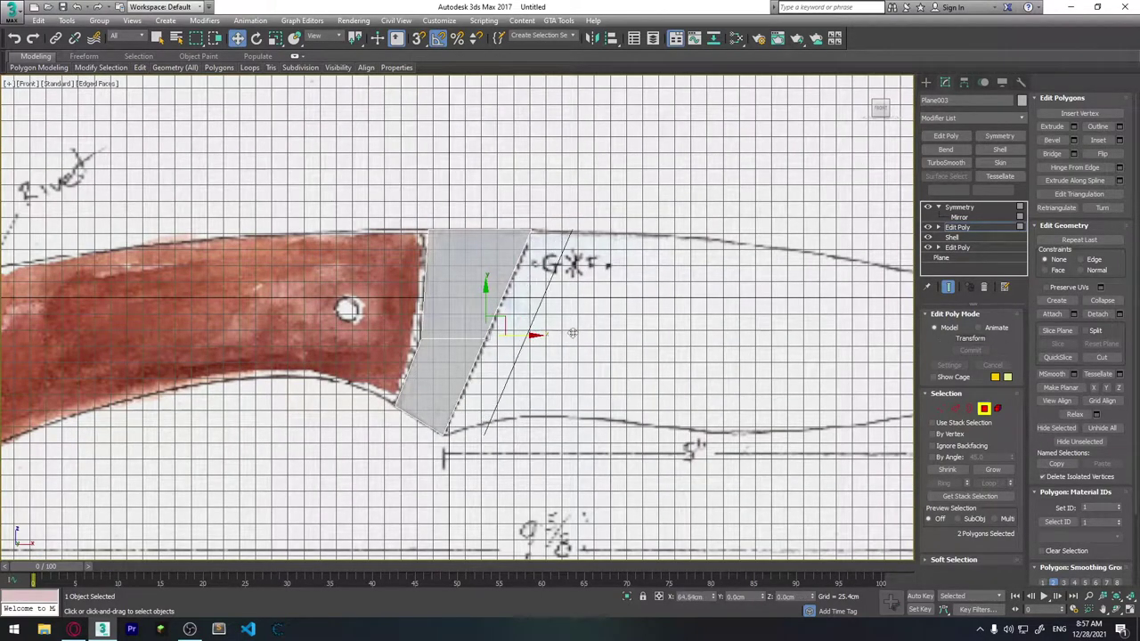
click(612, 325)
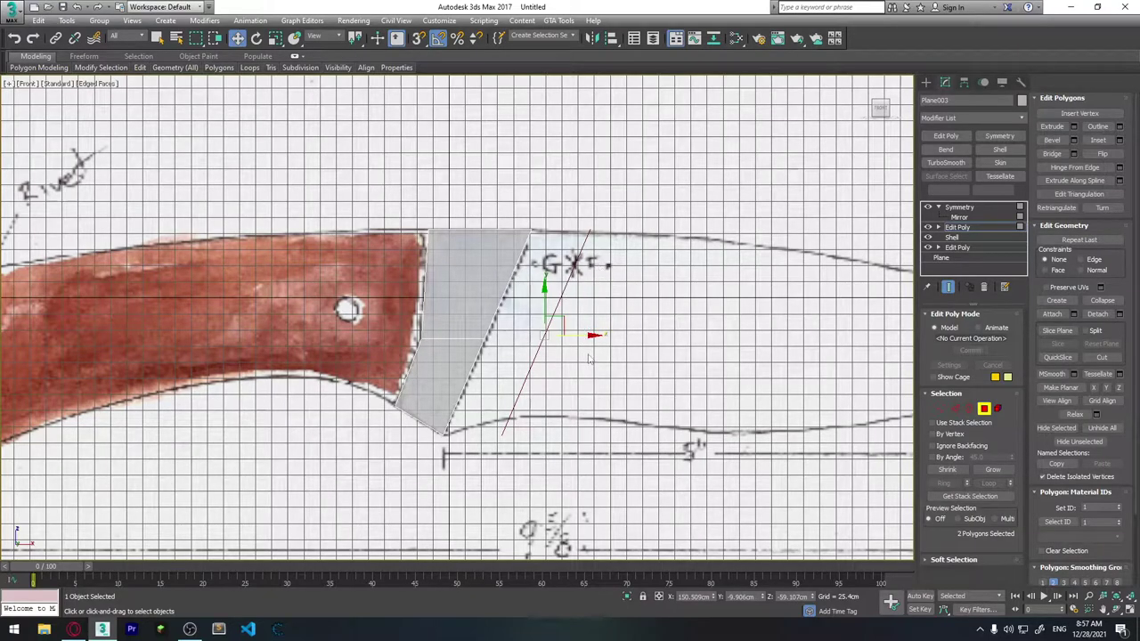
Step: Extrude the two end polygons 59.868cm toward the blade tip
click(1072, 126)
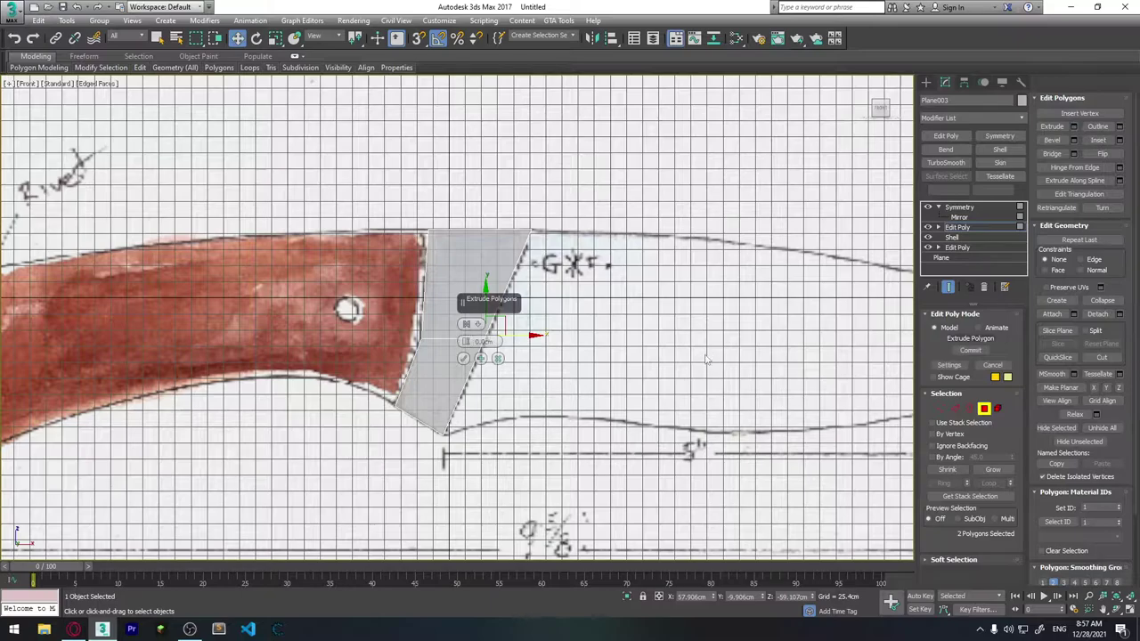
middle_drag(534, 365, 561, 347)
drag(463, 344, 478, 306)
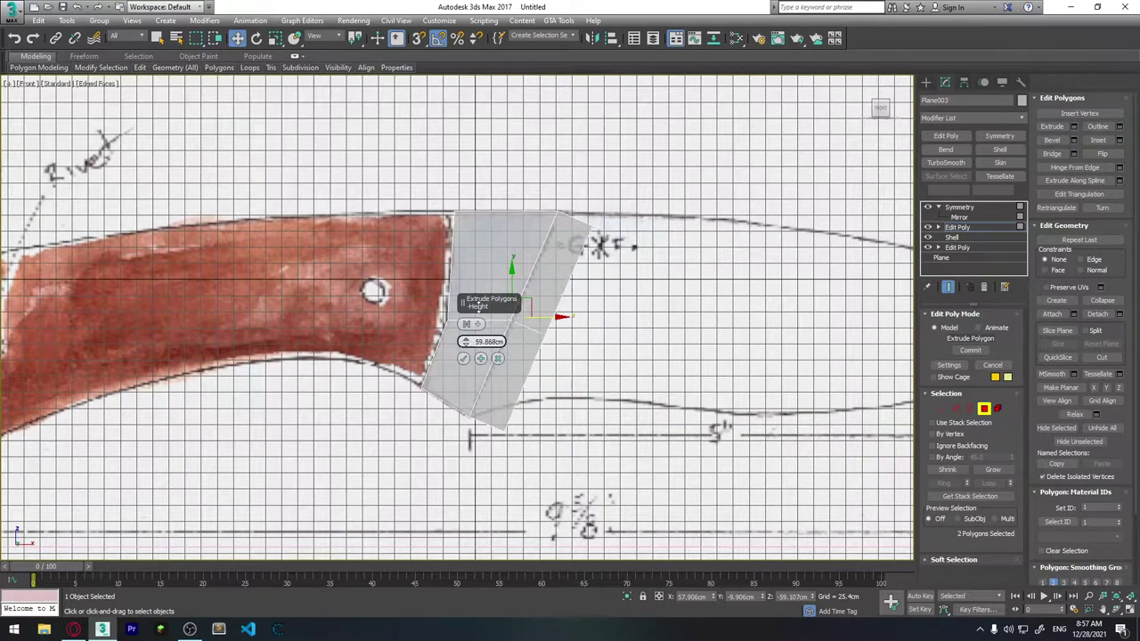
click(463, 358)
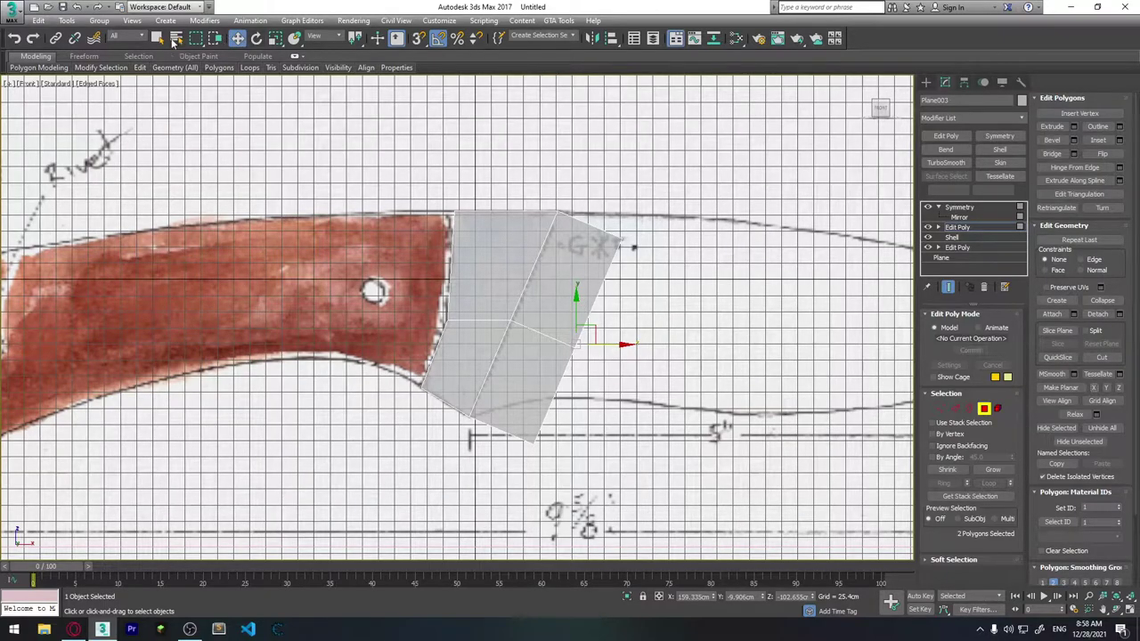
Step: Switch to World coordinates and Make Planar in X to flatten the new end
click(331, 38)
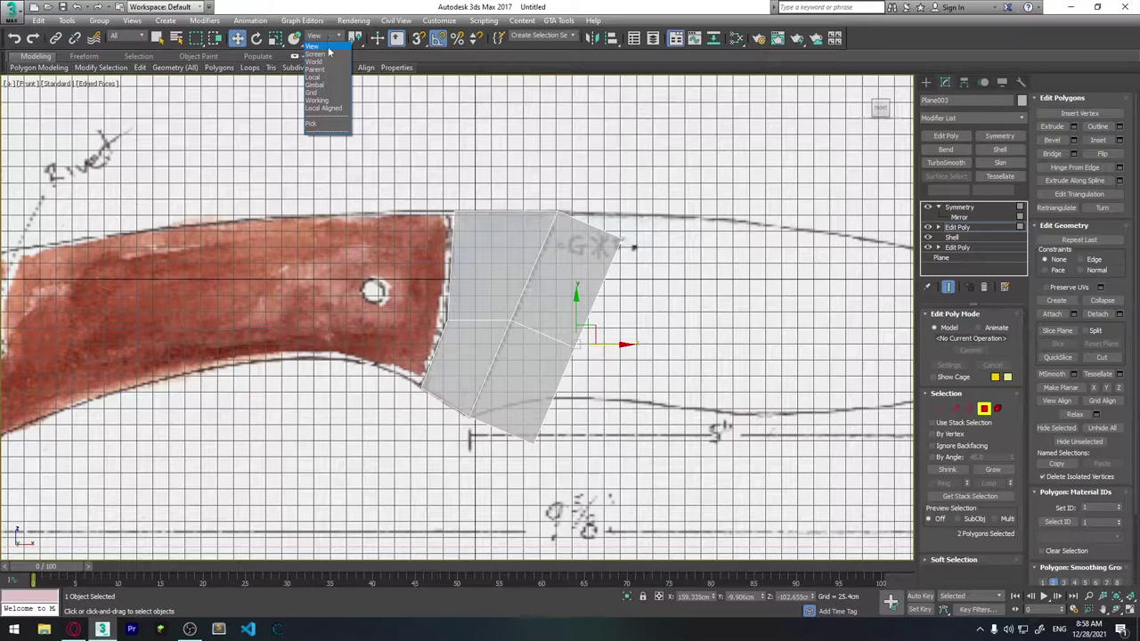
click(316, 61)
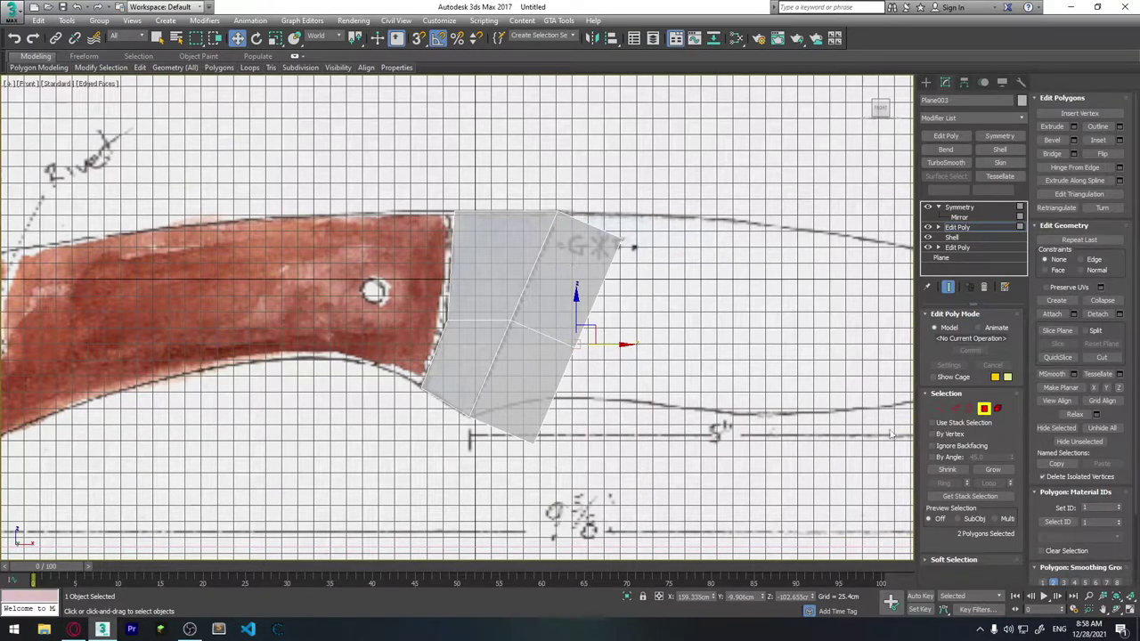
click(1096, 389)
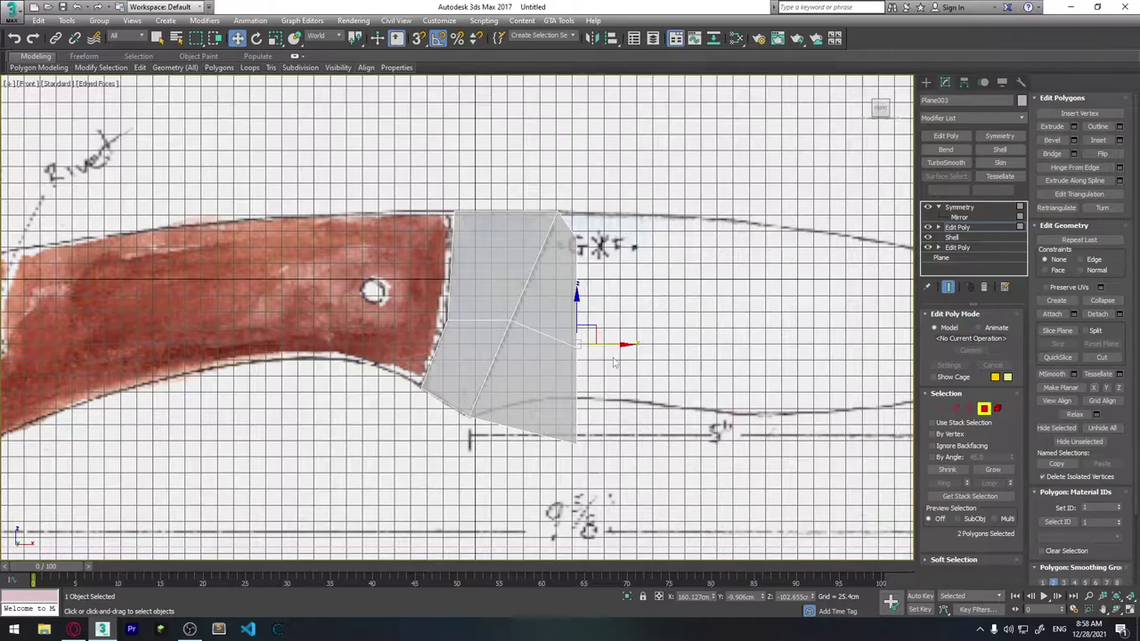
middle_drag(614, 362, 595, 313)
middle_drag(527, 363, 483, 447)
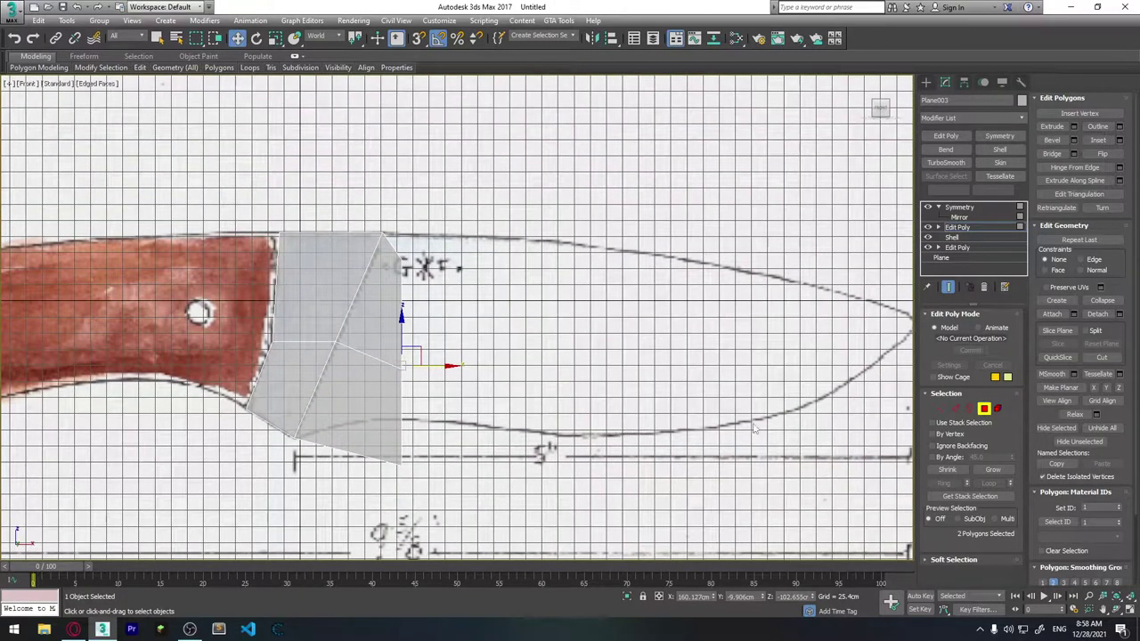
middle_drag(328, 436, 464, 402)
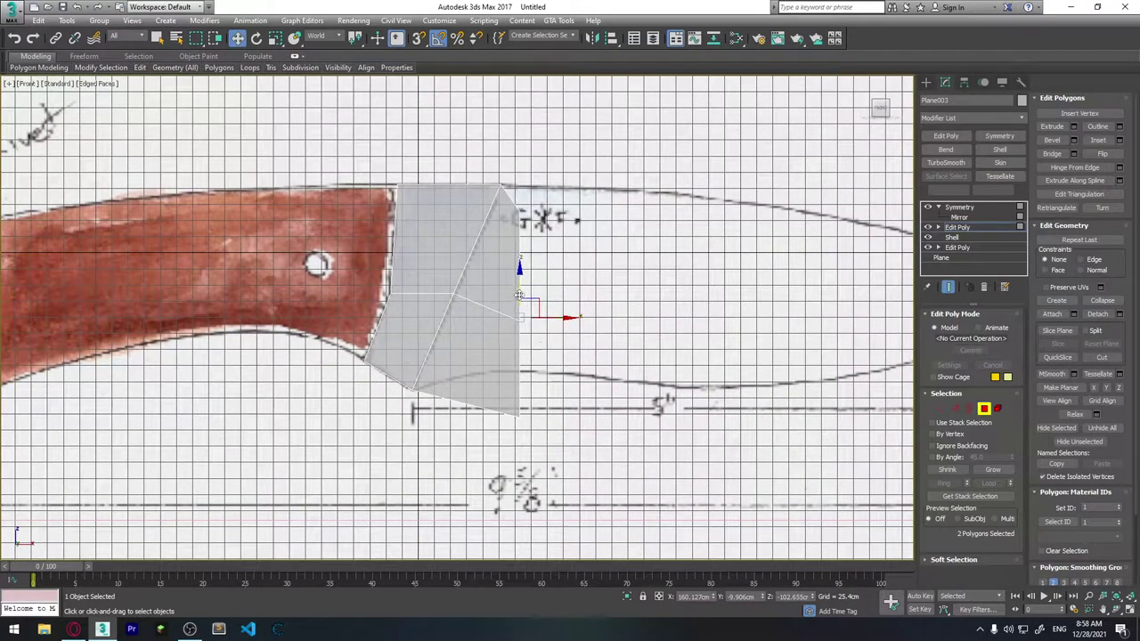
Step: Raise the section's bottom end points and rotate the end about 20° to match the sketch
mouse_move(518, 294)
mouse_down()
mouse_move(518, 267)
mouse_move(513, 286)
mouse_move(532, 285)
mouse_up()
key(e)
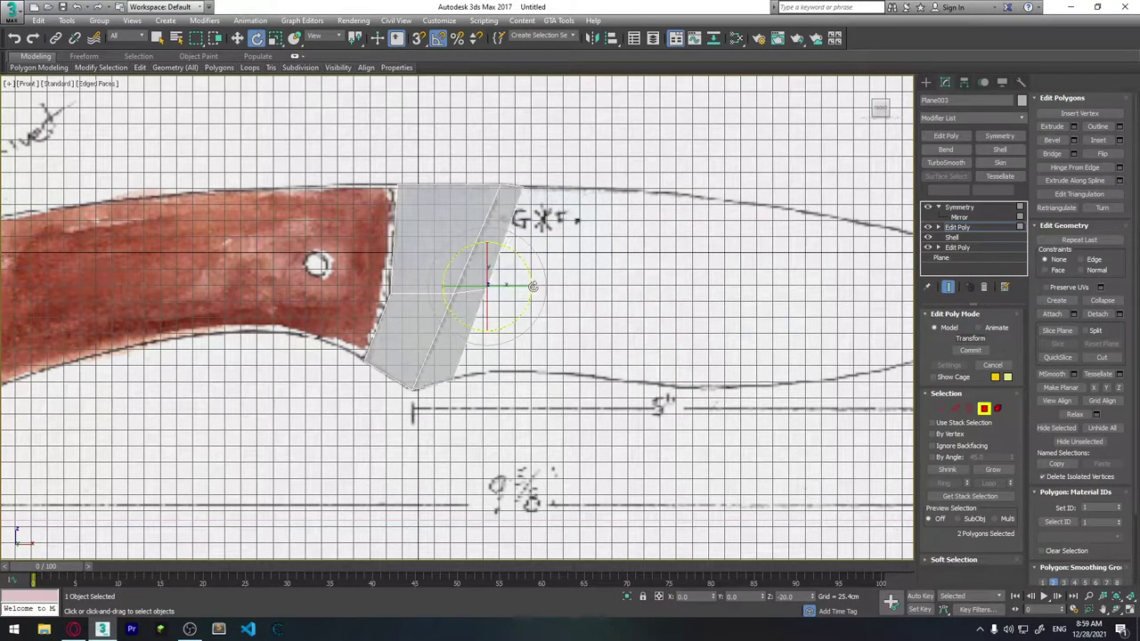
scroll(552, 223, up, 4)
key(w)
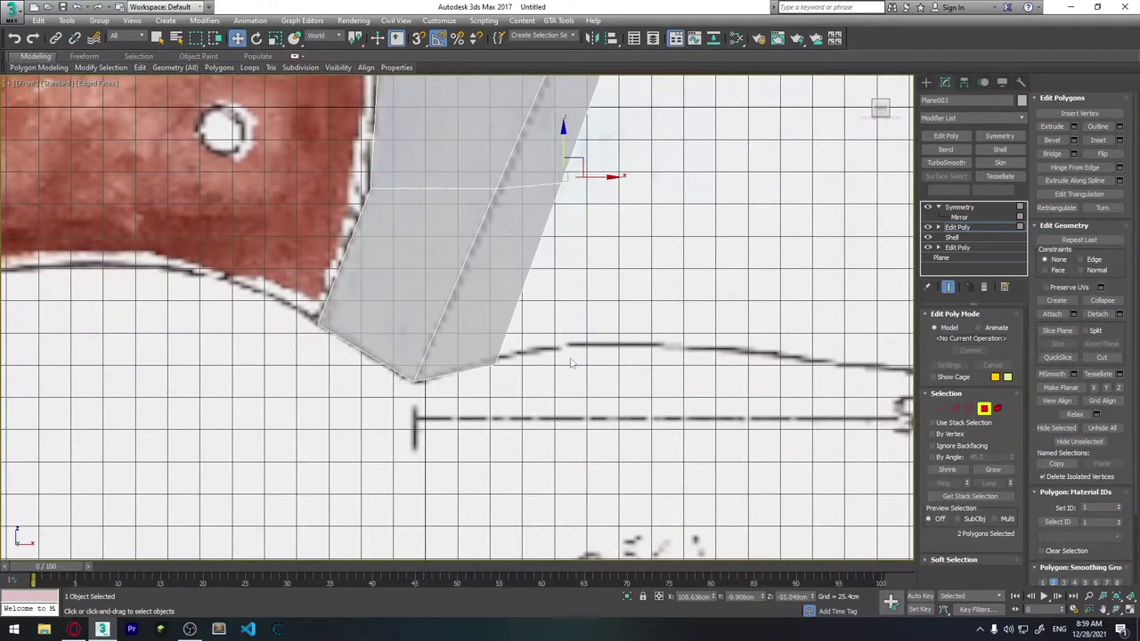
scroll(486, 374, down, 2)
middle_drag(485, 375, 423, 398)
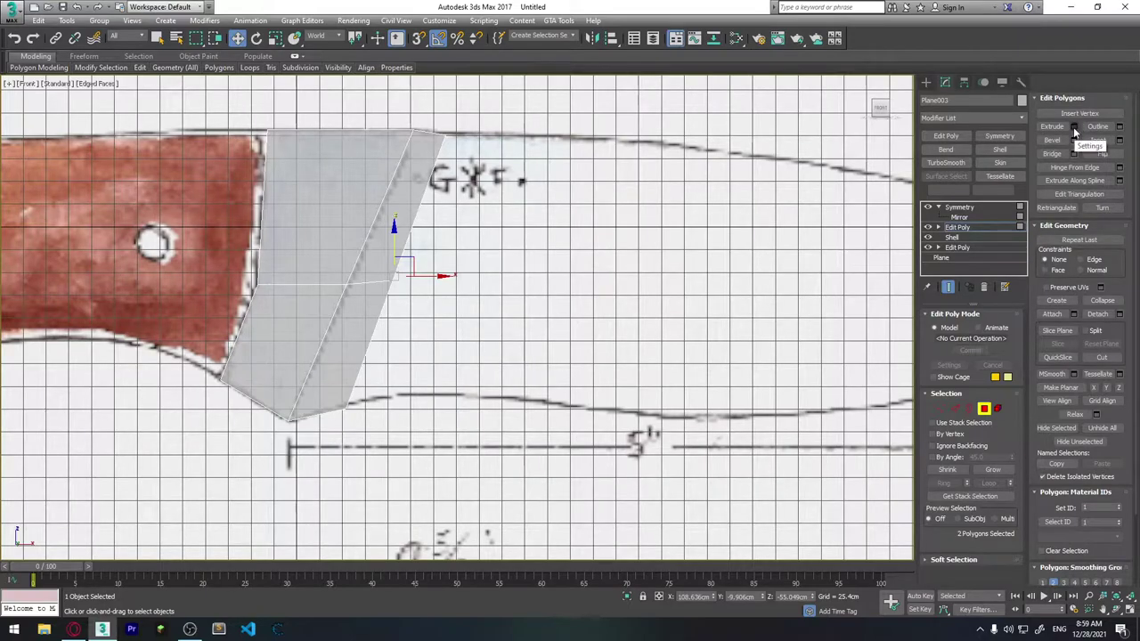
Step: Extrude the end polygons again and stretch new face columns out toward the blade tip
click(1074, 131)
middle_drag(417, 329, 458, 303)
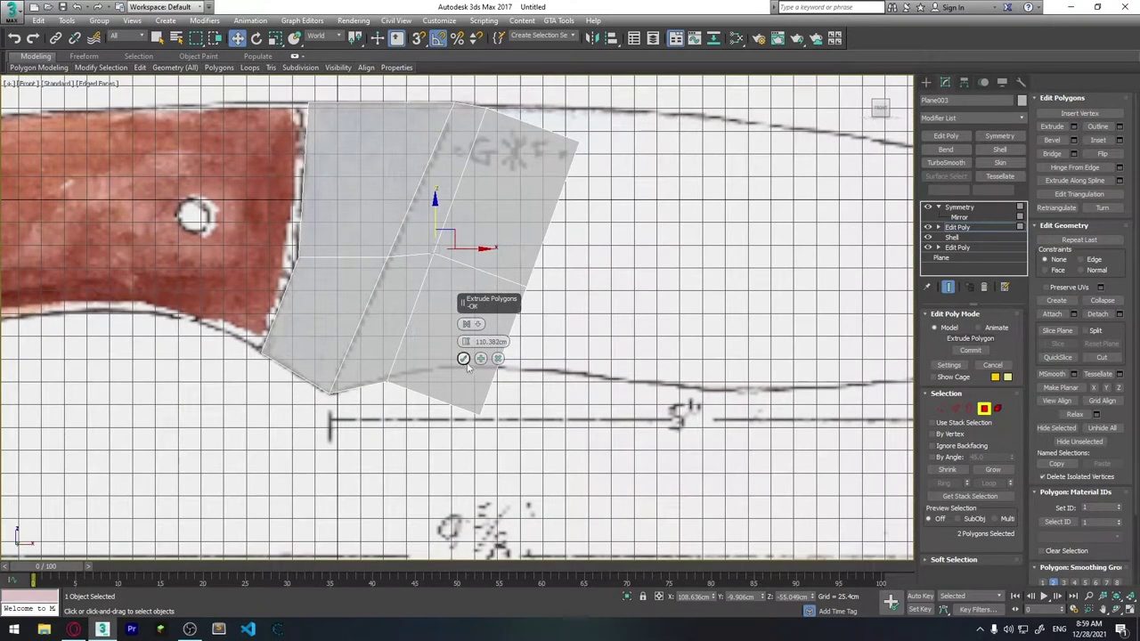
click(463, 359)
mouse_move(527, 257)
mouse_down()
mouse_move(527, 208)
mouse_move(542, 231)
mouse_up()
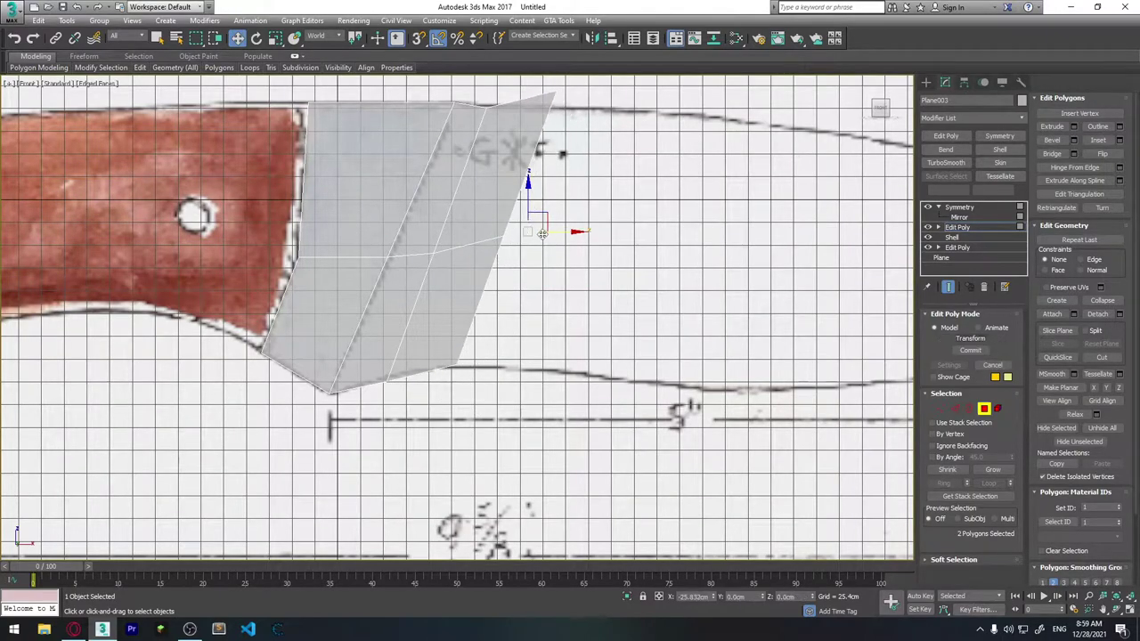
middle_drag(542, 231, 375, 248)
drag(374, 251, 467, 251)
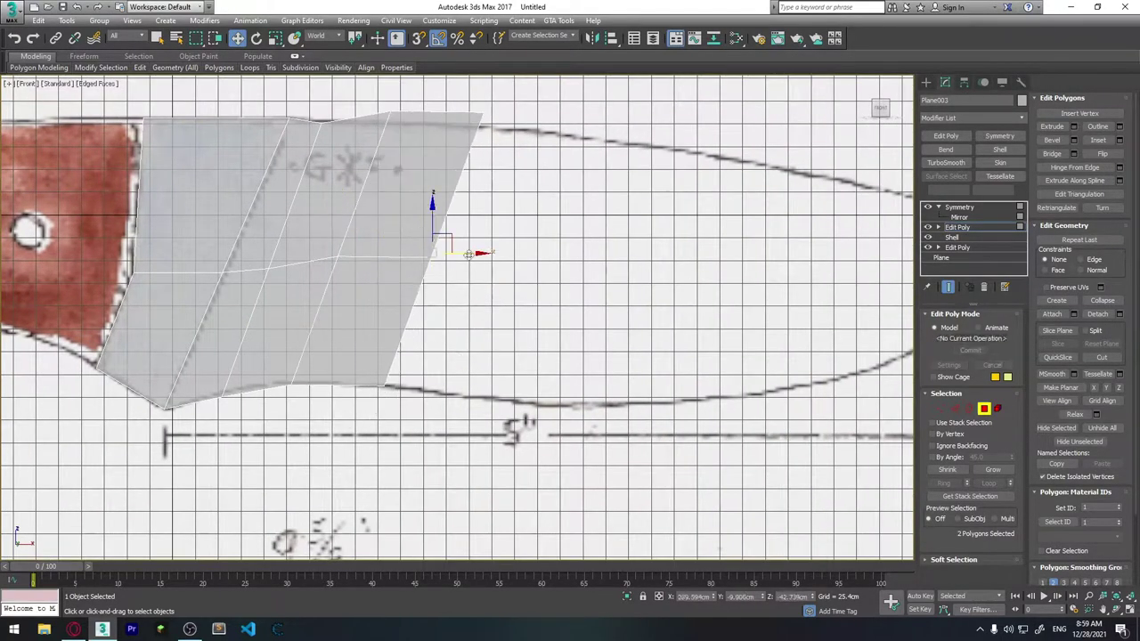
scroll(445, 267, up, 2)
middle_drag(890, 320, 496, 319)
scroll(495, 320, down, 2)
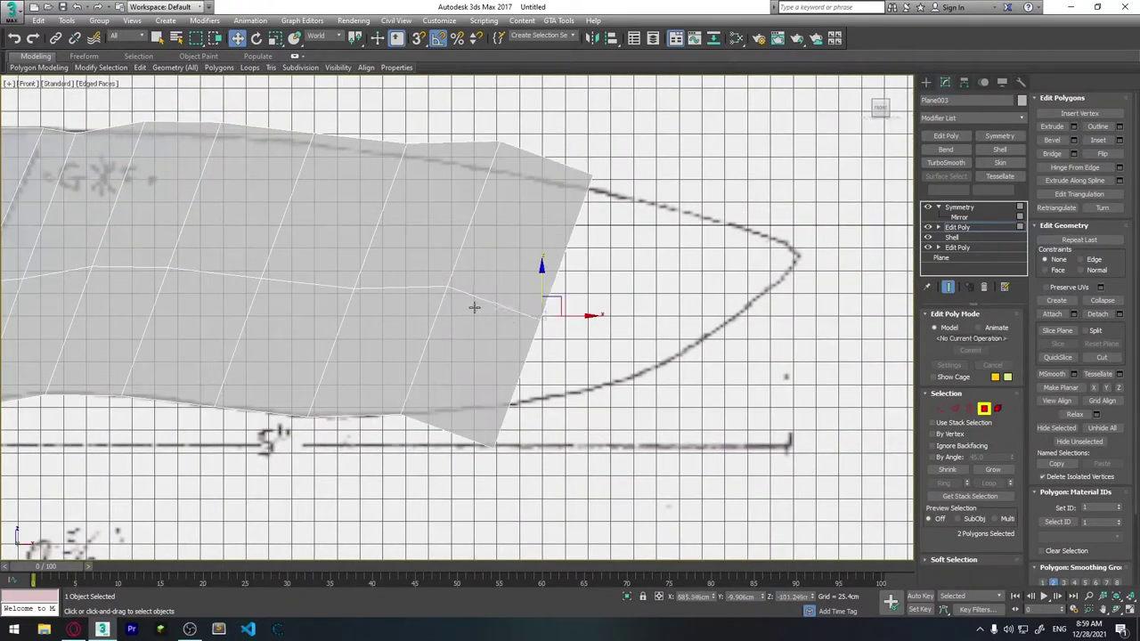
scroll(473, 308, down, 2)
Step: Rotate the end edge so it stands vertical
key(e)
drag(484, 330, 510, 303)
key(w)
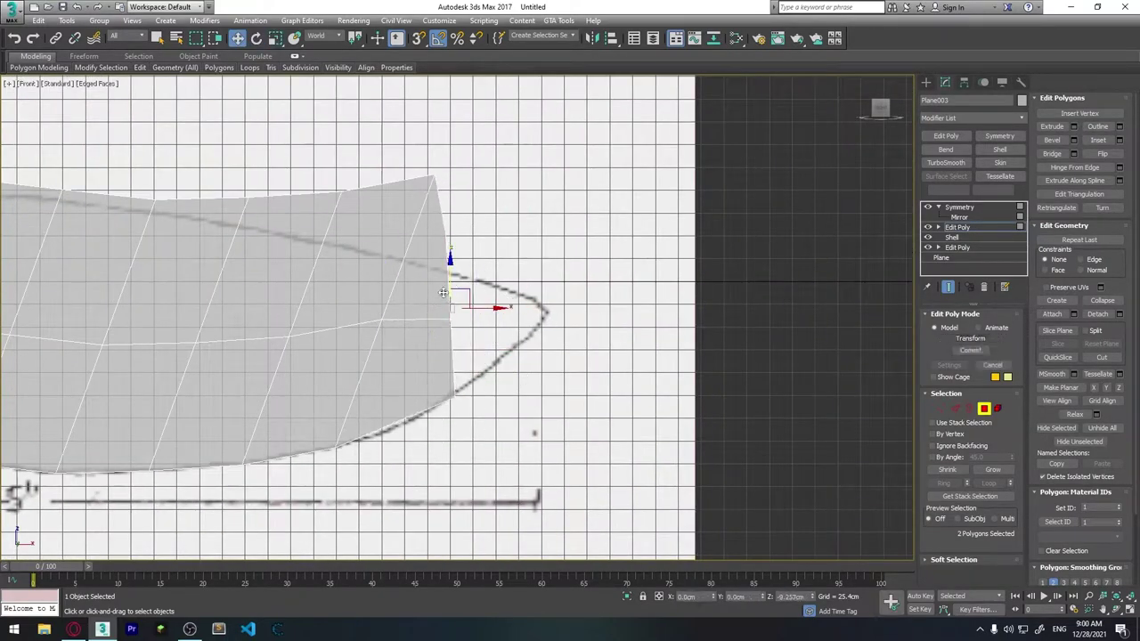
scroll(499, 303, up, 2)
scroll(463, 267, up, 3)
scroll(423, 223, up, 2)
Step: In Vertex mode, pull the top-edge vertices back onto the sketch's spine line
key(1)
mouse_move(423, 222)
mouse_down()
mouse_move(496, 122)
mouse_move(547, 325)
mouse_up()
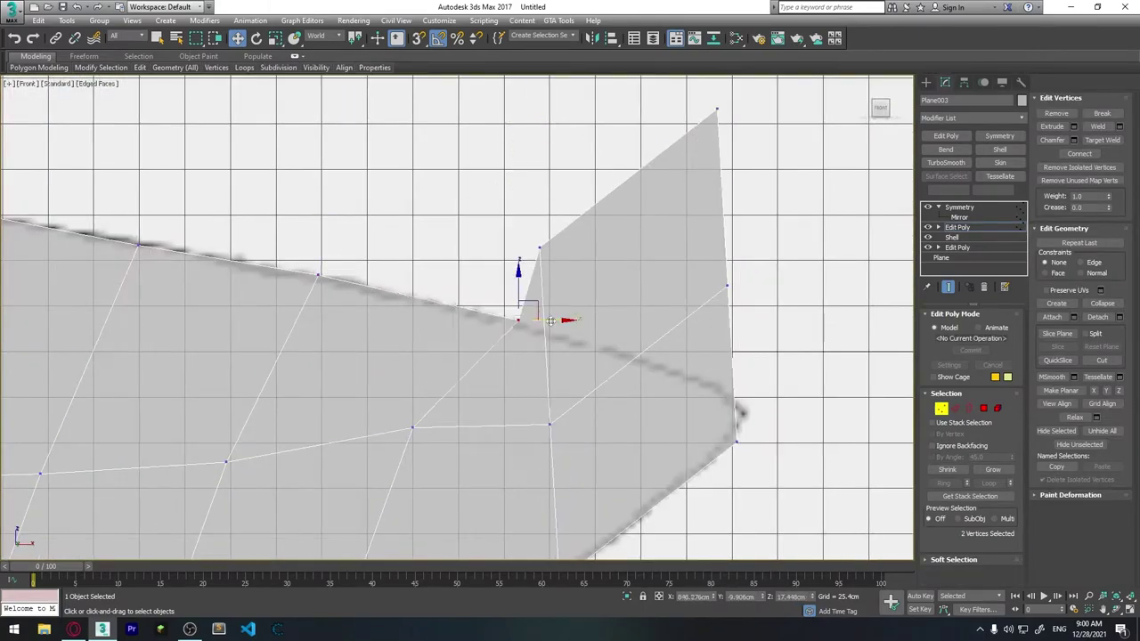
mouse_move(717, 112)
mouse_down()
mouse_move(716, 378)
mouse_move(681, 345)
mouse_up()
click(682, 381)
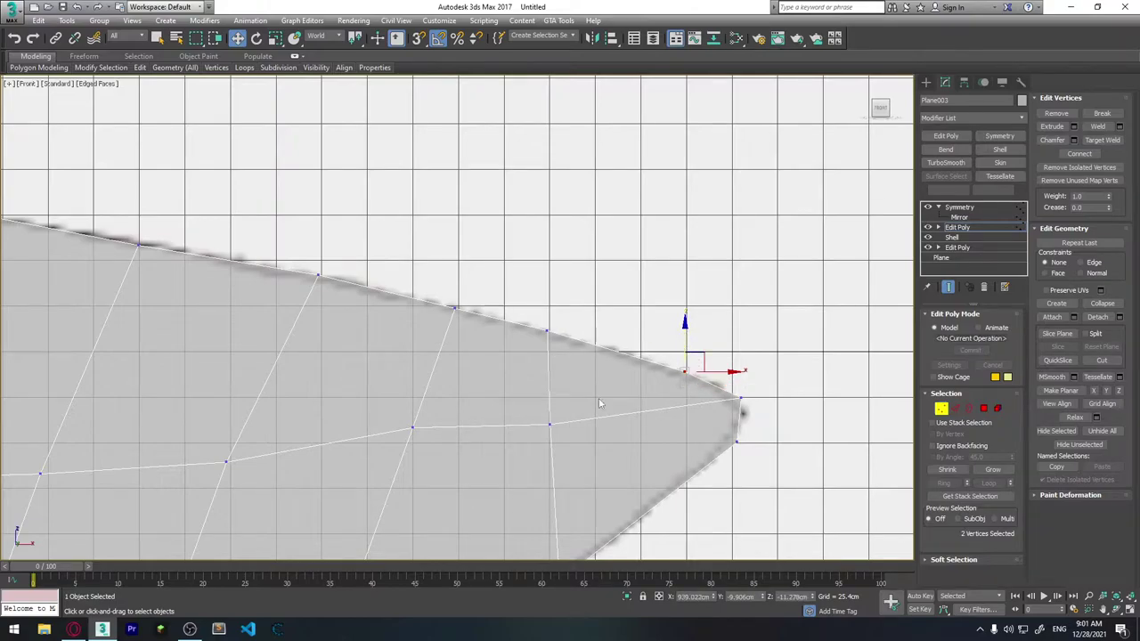
scroll(682, 345, down, 2)
scroll(804, 329, down, 2)
scroll(650, 354, down, 2)
scroll(650, 353, up, 2)
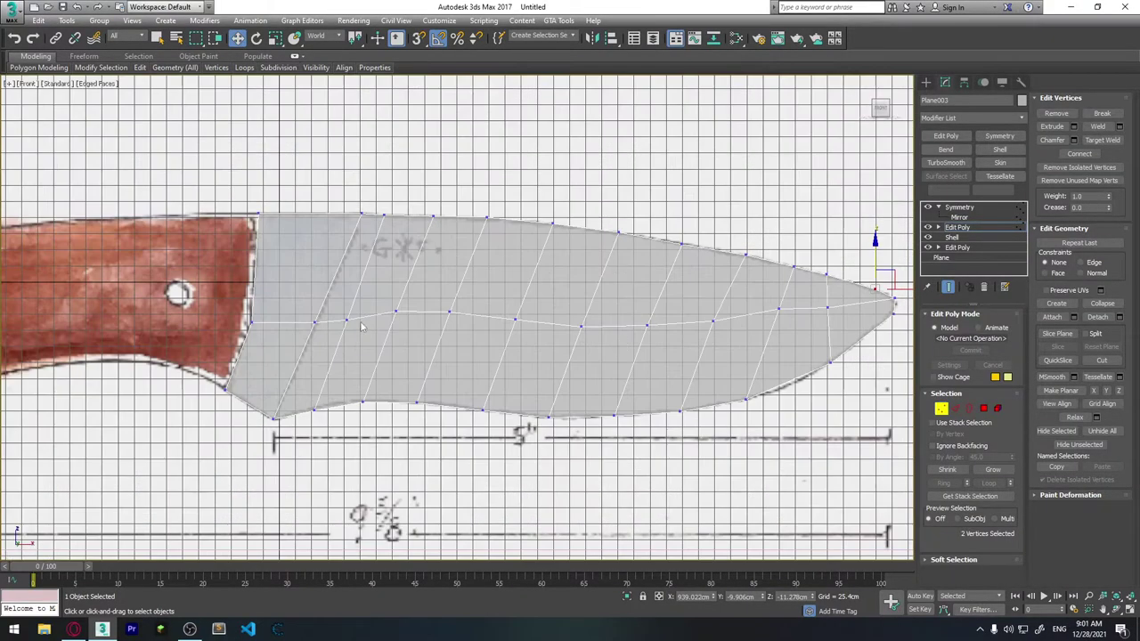
Step: Select the lengthwise edge loop, apply Loops > Set Flow, then pick the heel vertex
click(954, 409)
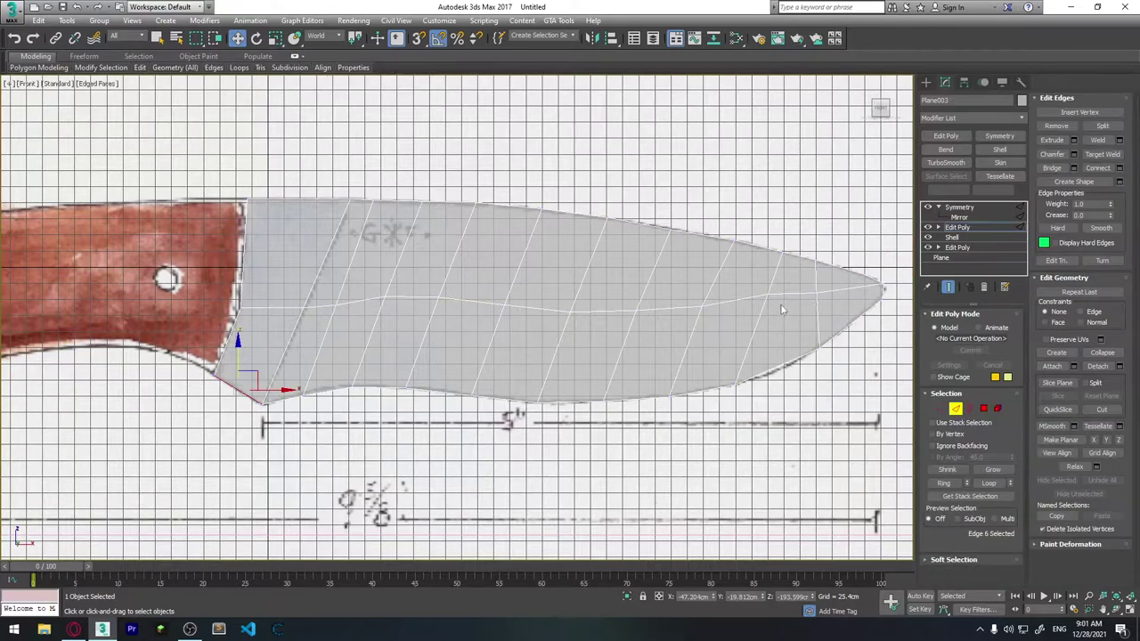
double_click(253, 309)
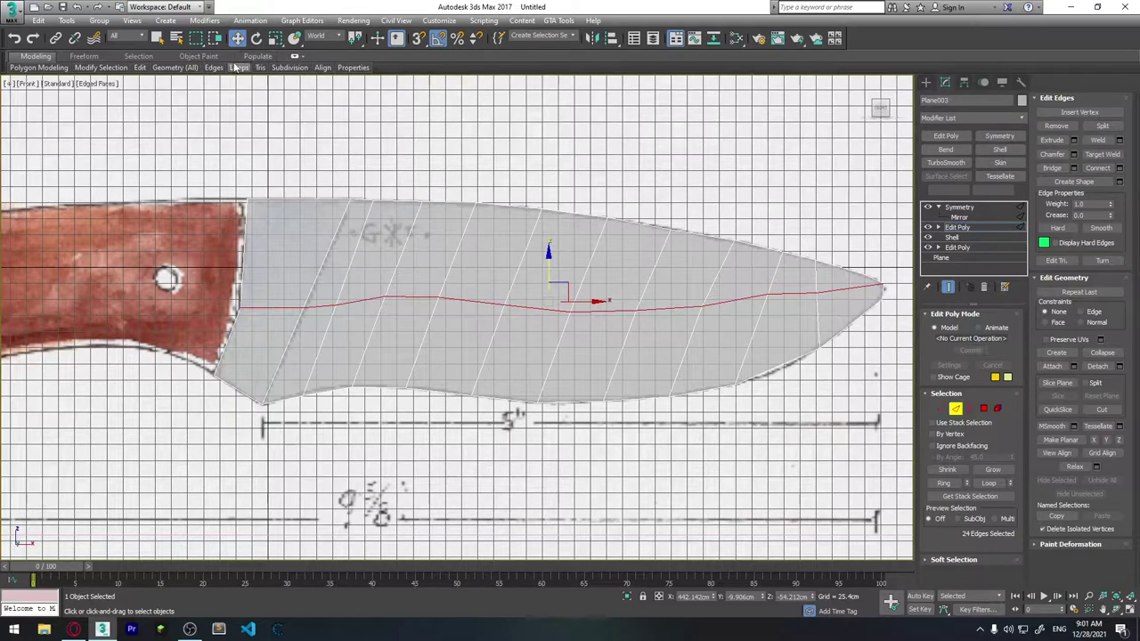
click(88, 57)
click(37, 56)
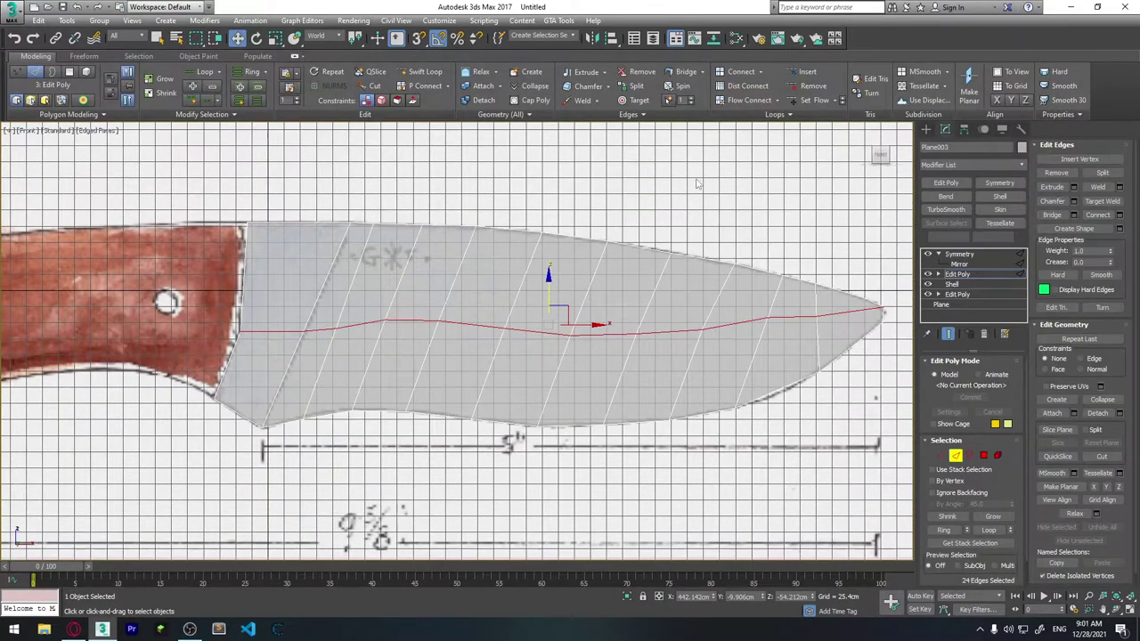
click(808, 104)
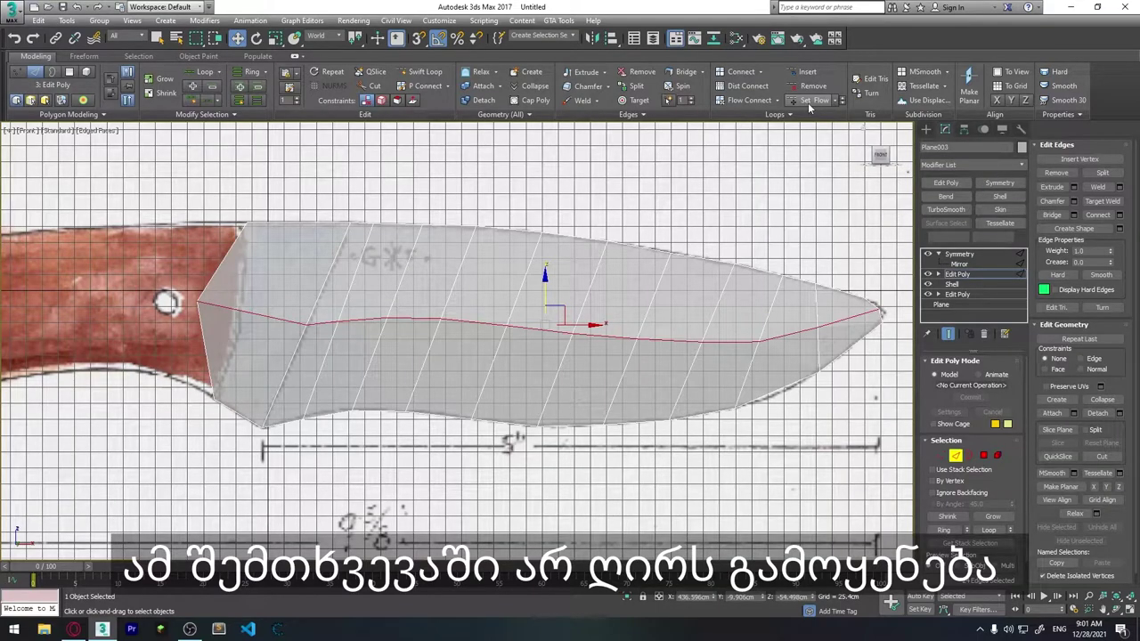
mouse_move(641, 441)
middle_down()
mouse_move(658, 437)
mouse_move(670, 402)
middle_up()
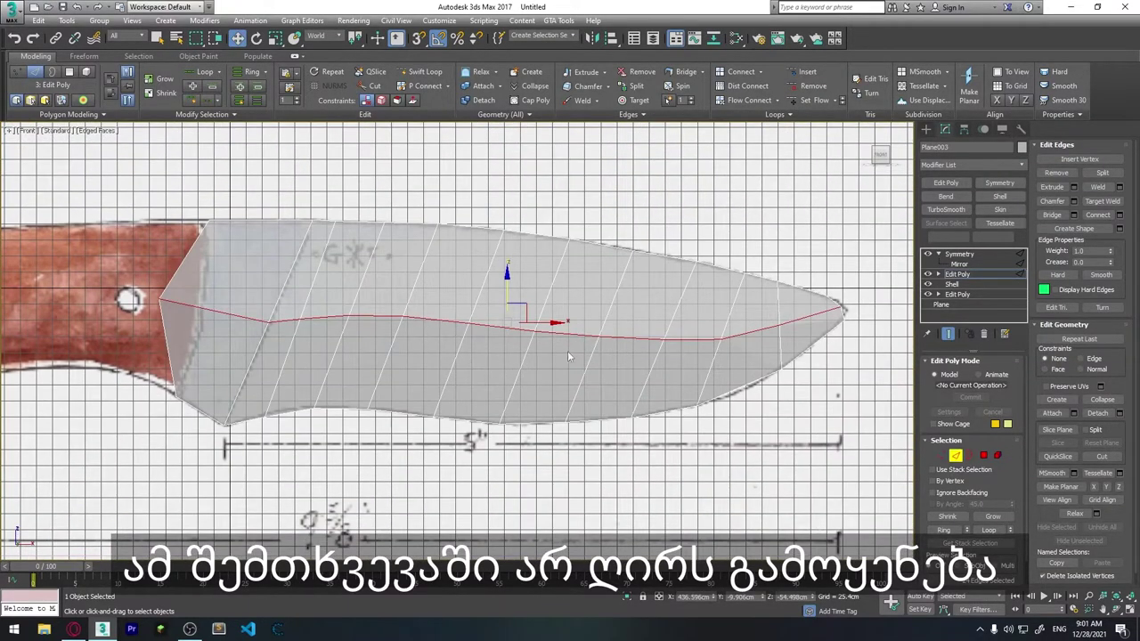
scroll(525, 373, up, 2)
scroll(432, 330, up, 4)
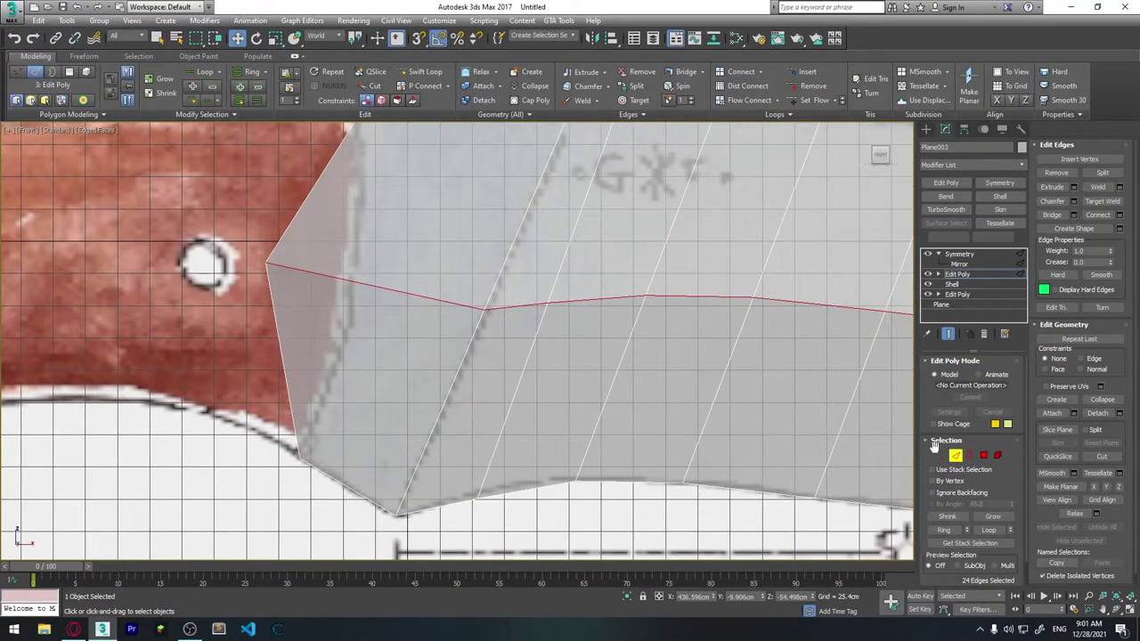
click(941, 455)
click(267, 262)
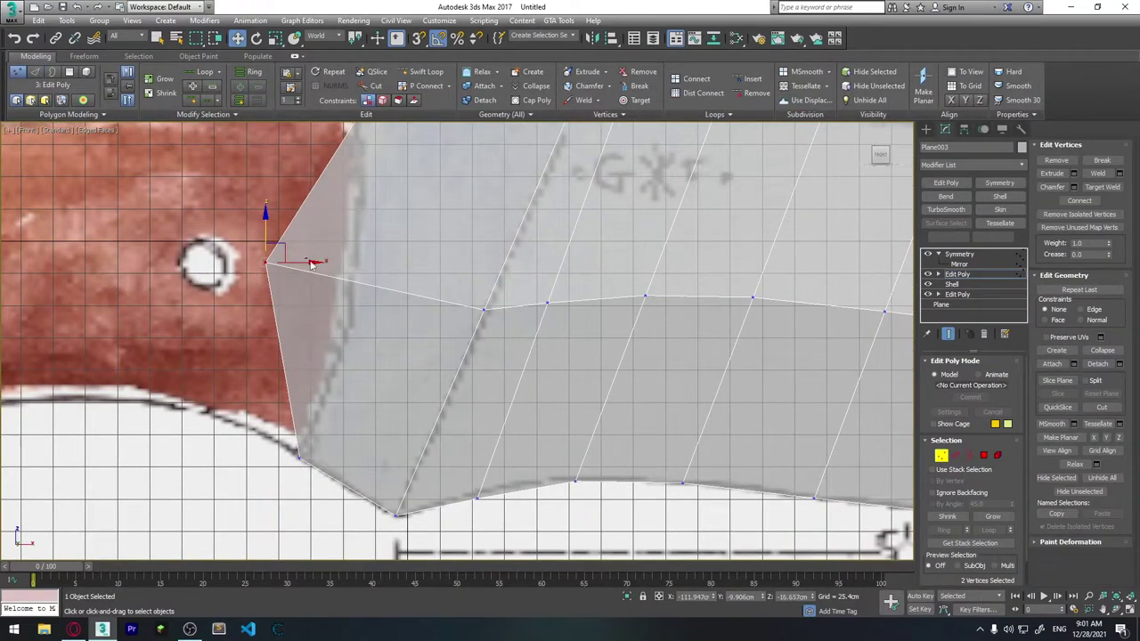
Step: Move the heel vertex right and down onto the blade's back edge
drag(388, 280, 196, 280)
drag(273, 233, 363, 233)
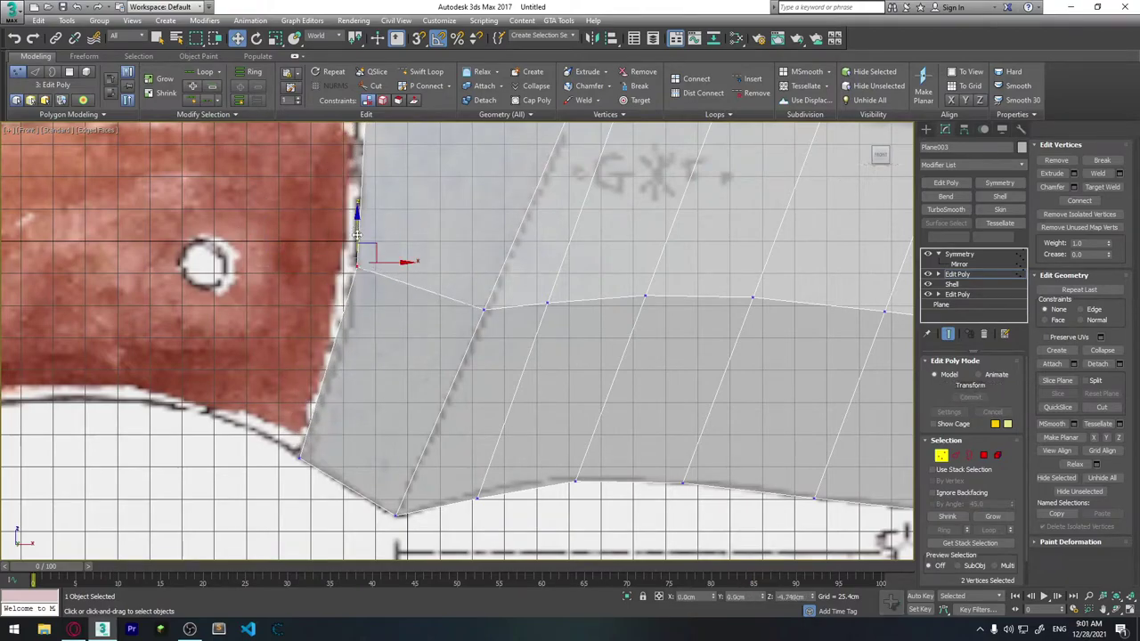
drag(365, 263, 394, 326)
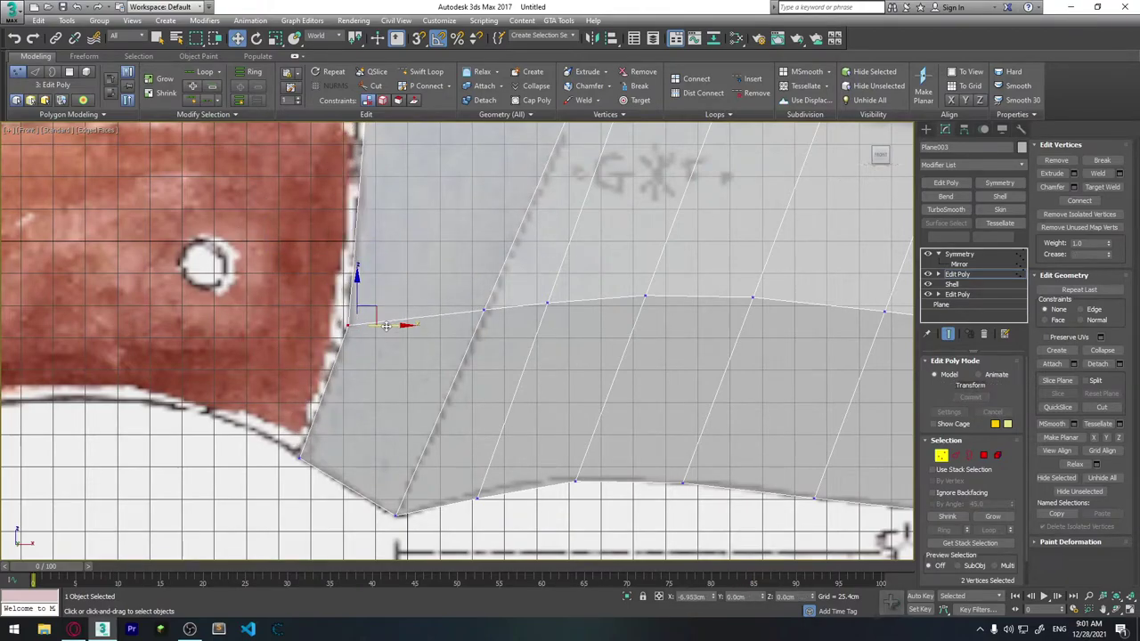
scroll(414, 369, down, 3)
scroll(405, 362, down, 1)
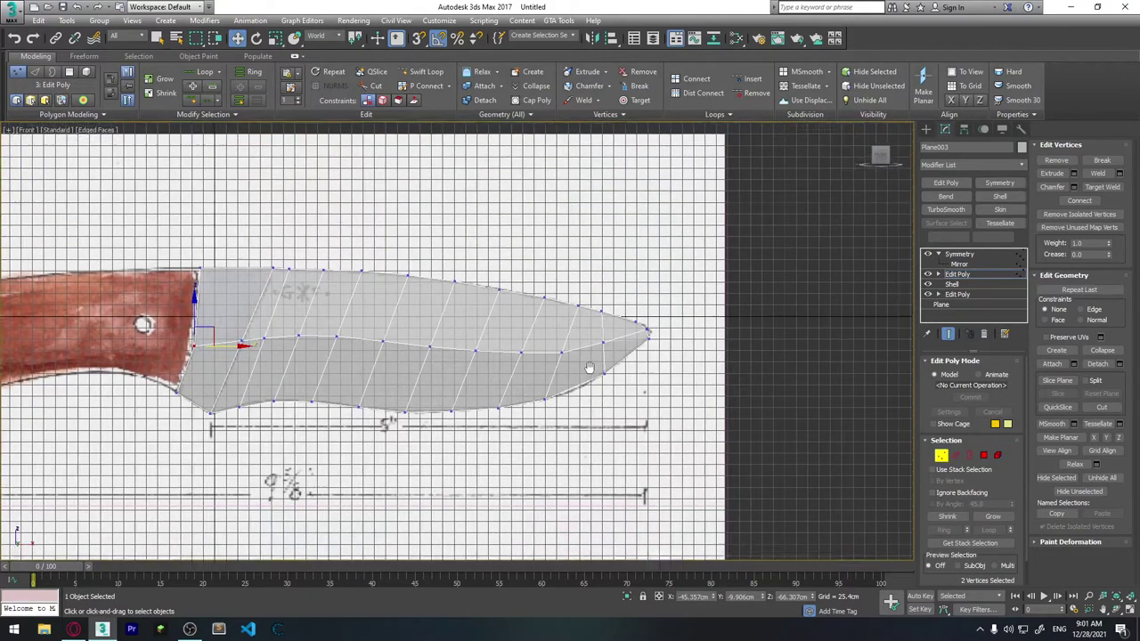
scroll(666, 326, up, 5)
Step: Select the lower and upper vertices at the blade tip
click(611, 360)
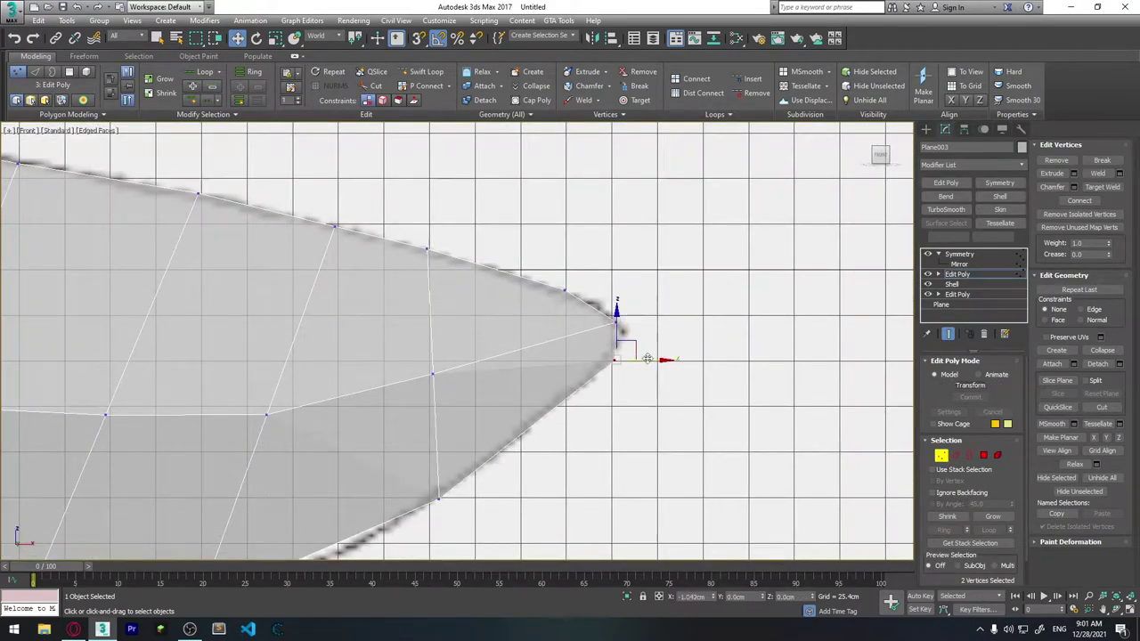
drag(597, 307, 646, 323)
middle_drag(646, 323, 857, 262)
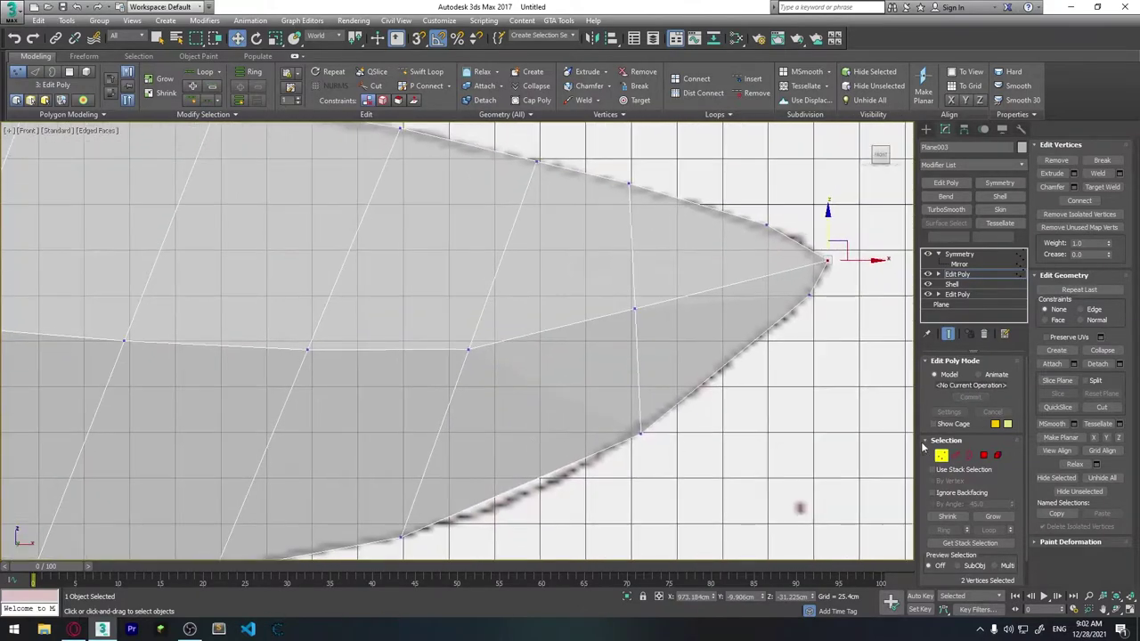
Step: Select the edge ring near the tip and Connect it with a new edge
key(2)
click(588, 458)
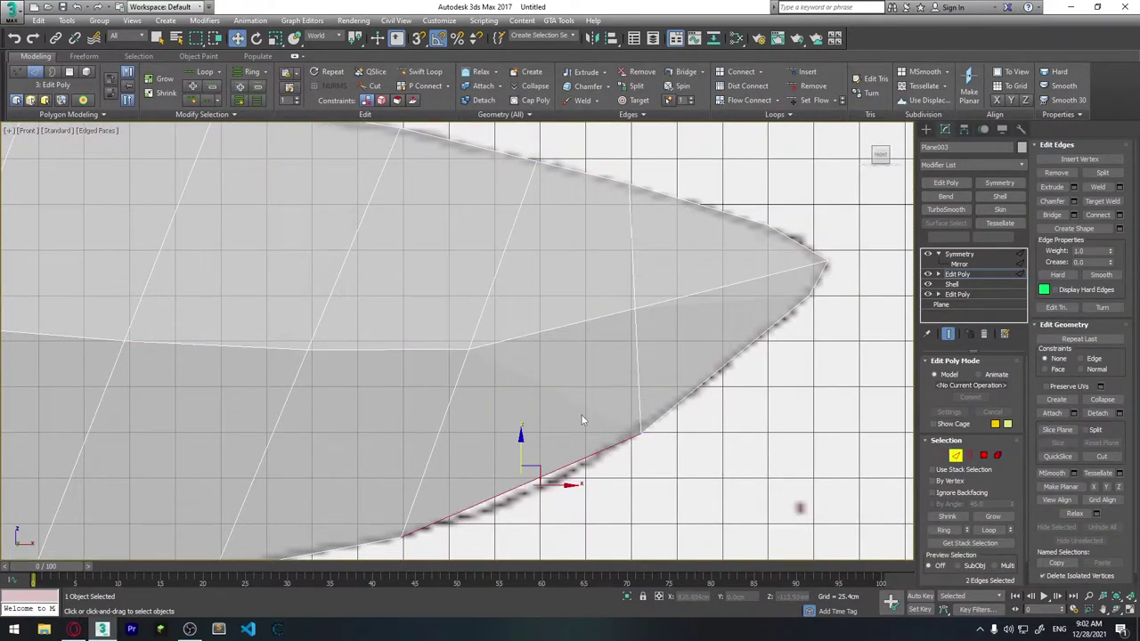
shift+click(539, 331)
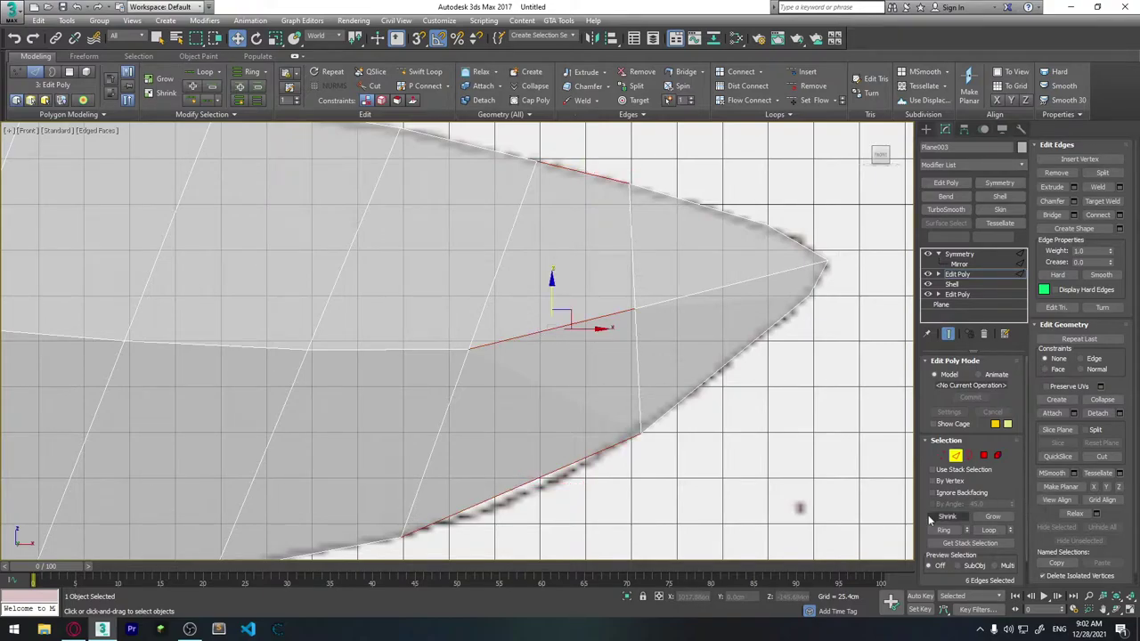
click(1119, 214)
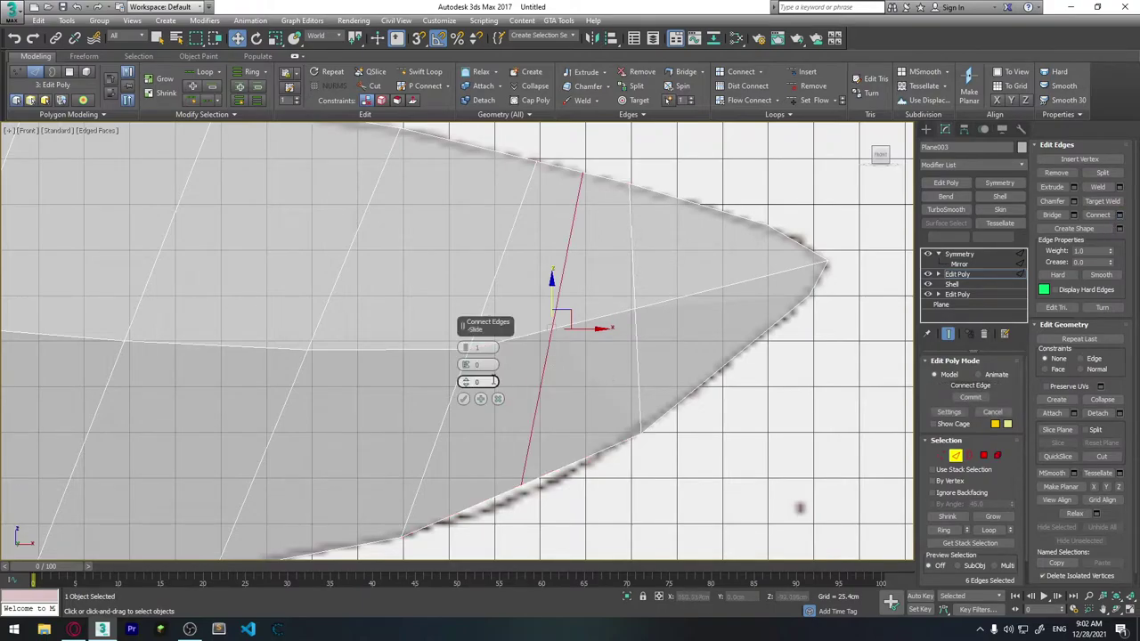
click(463, 398)
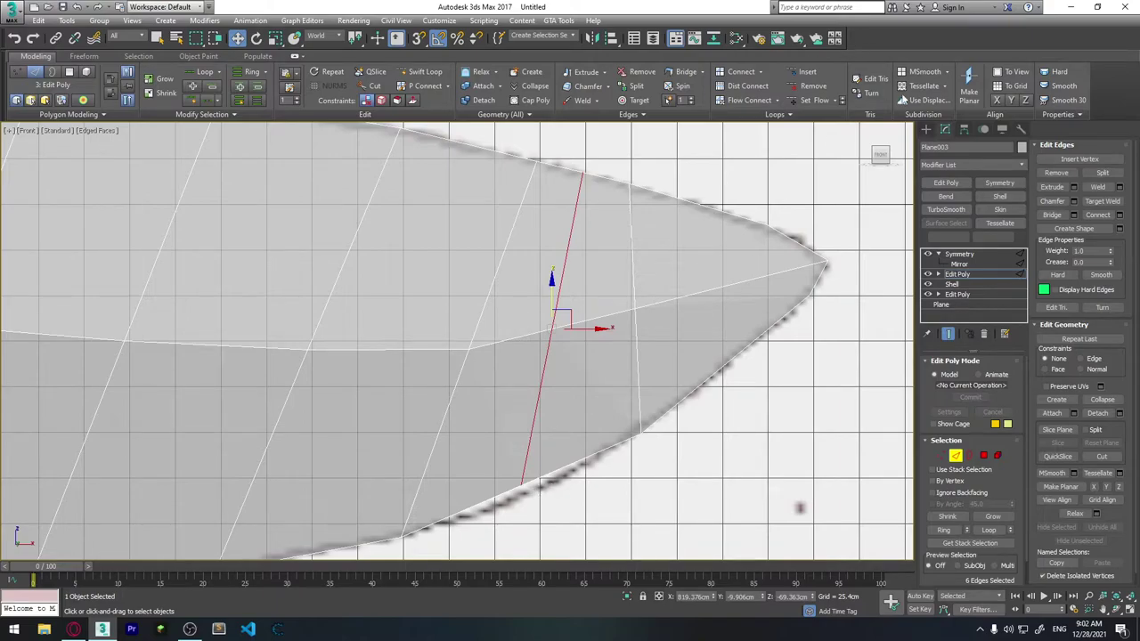
drag(513, 374, 514, 378)
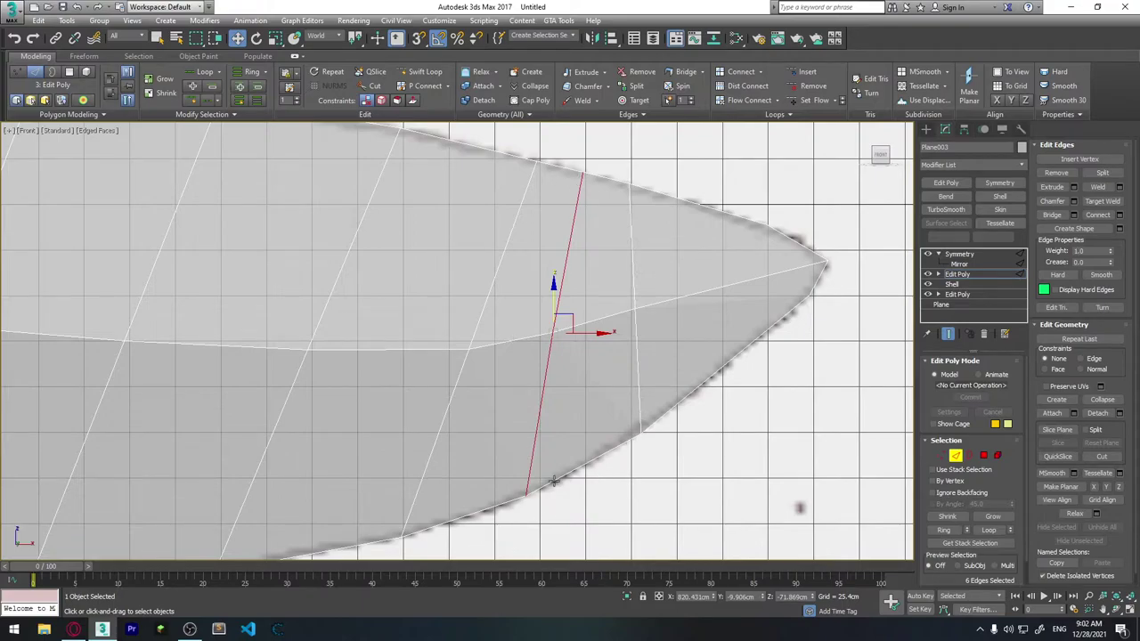
Step: Slide the new connecting edge slightly right and clear the selection
middle_drag(565, 473, 621, 359)
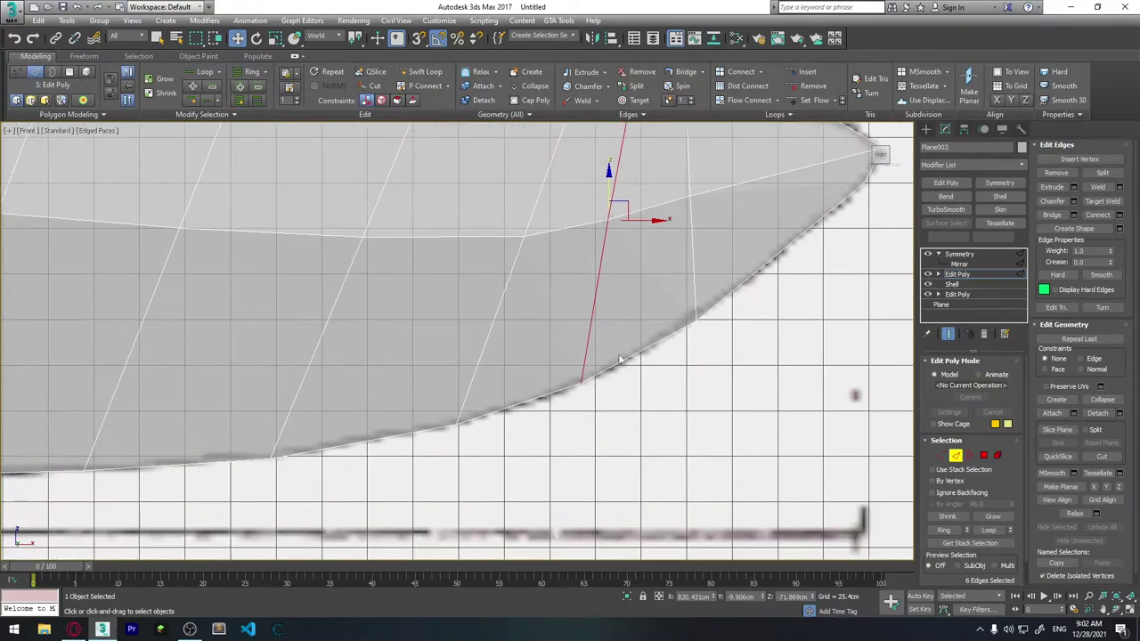
scroll(602, 402, down, 3)
scroll(602, 402, down, 3)
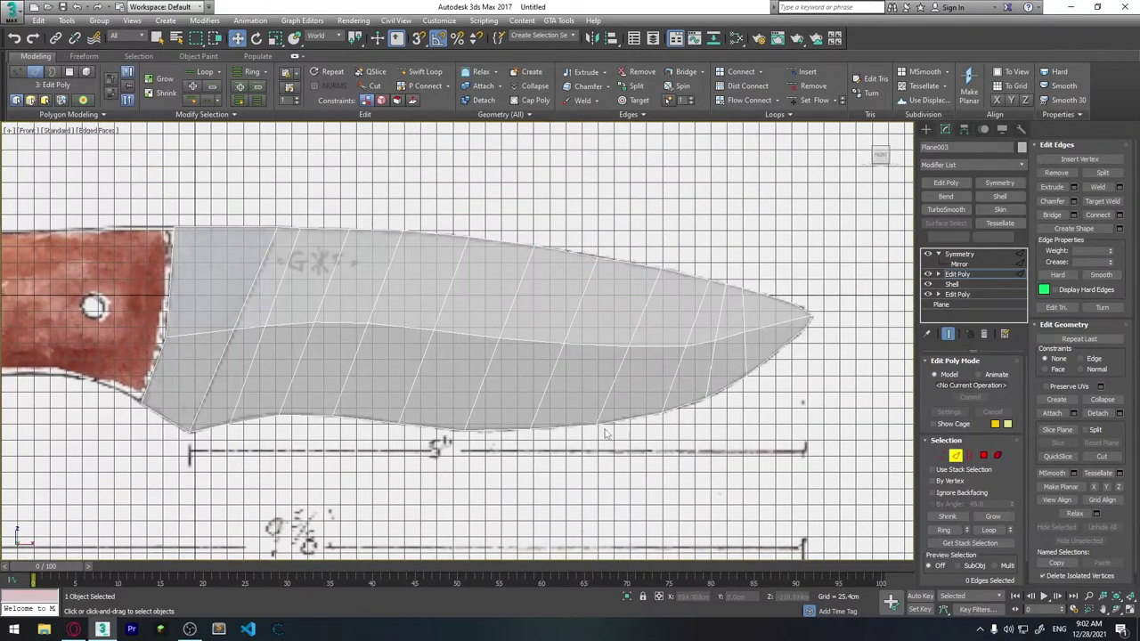
middle_drag(392, 271, 481, 249)
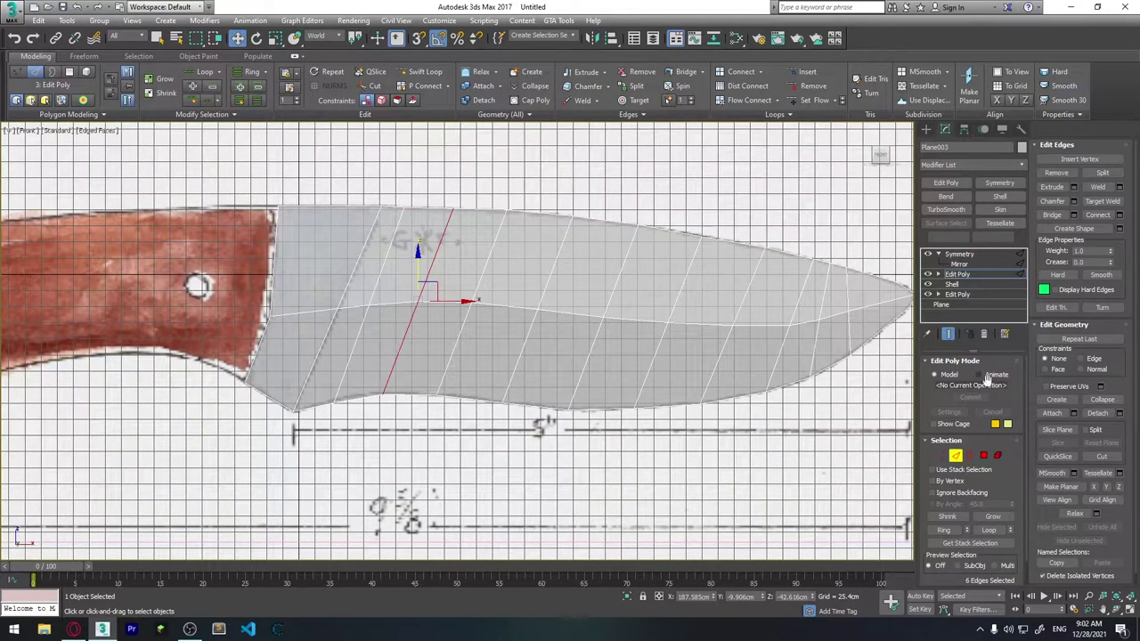
drag(447, 299, 451, 297)
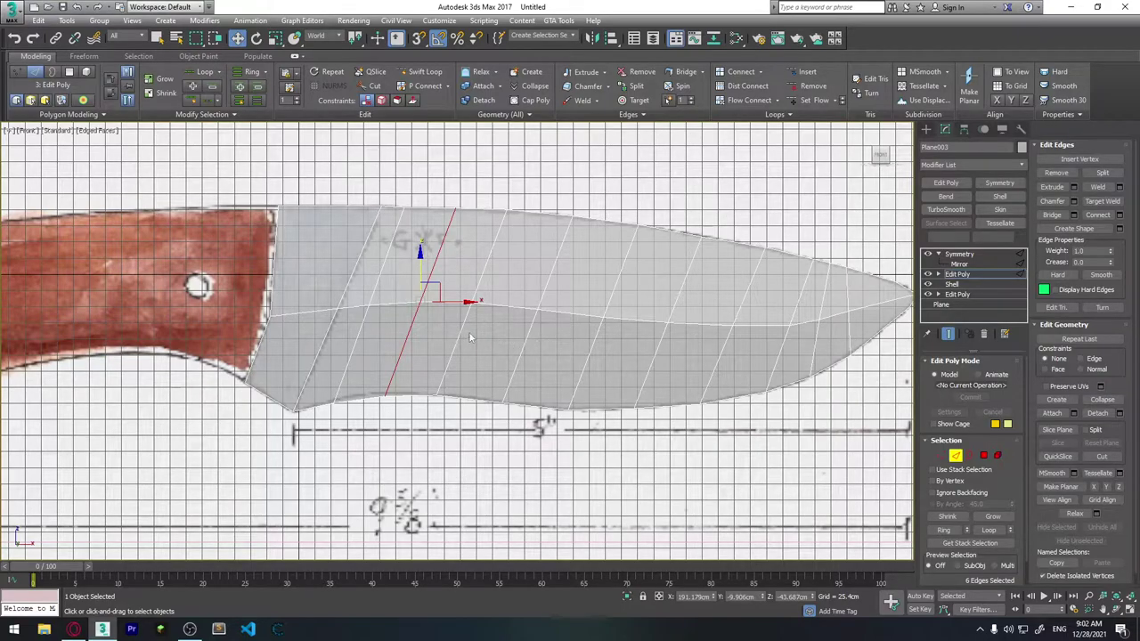
drag(470, 338, 509, 345)
mouse_move(508, 344)
middle_down()
mouse_move(621, 355)
mouse_move(504, 357)
mouse_move(636, 361)
middle_up()
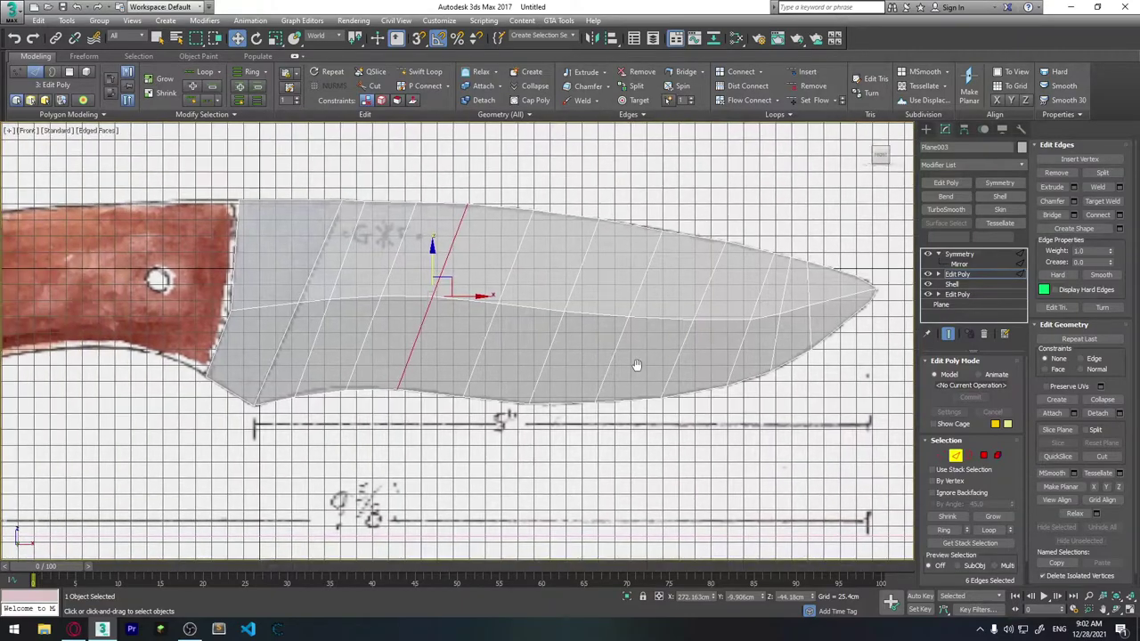
click(587, 356)
middle_drag(534, 348, 570, 351)
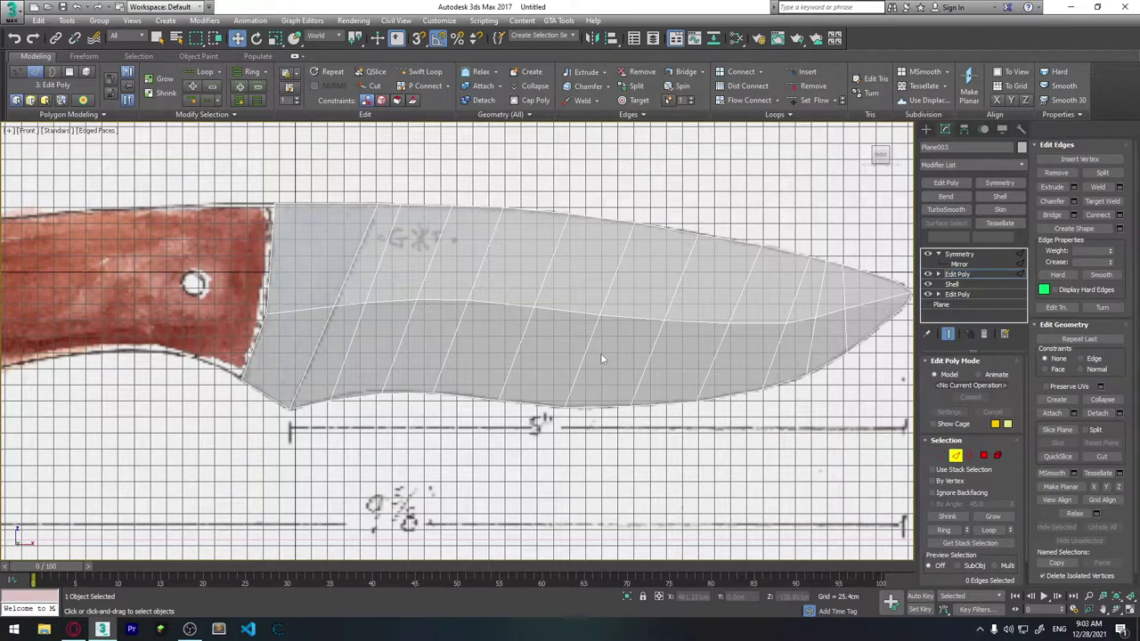
Step: Insert a SwiftLoop across the blade, slide it toward the tip, and exit Edge mode
key(alt+shift+w)
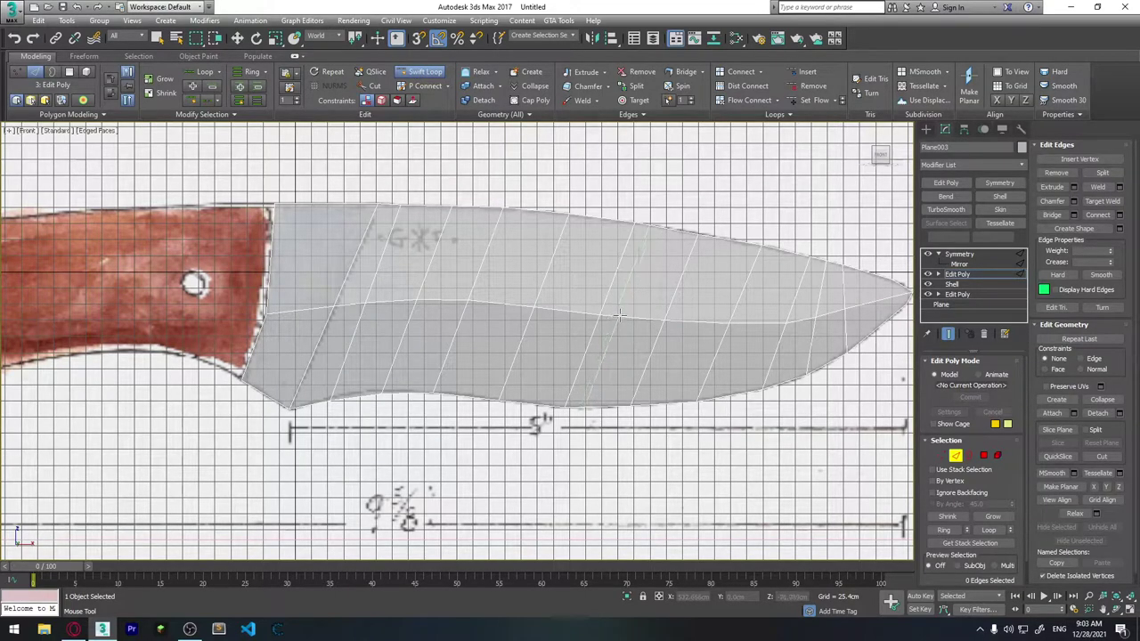
click(609, 347)
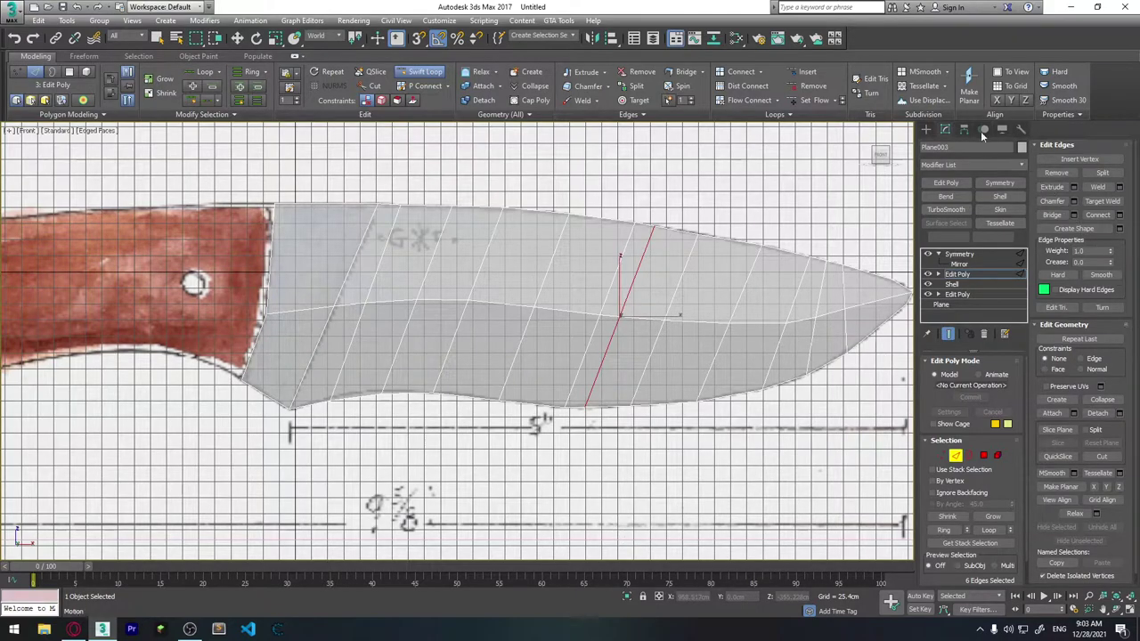
drag(643, 365, 656, 366)
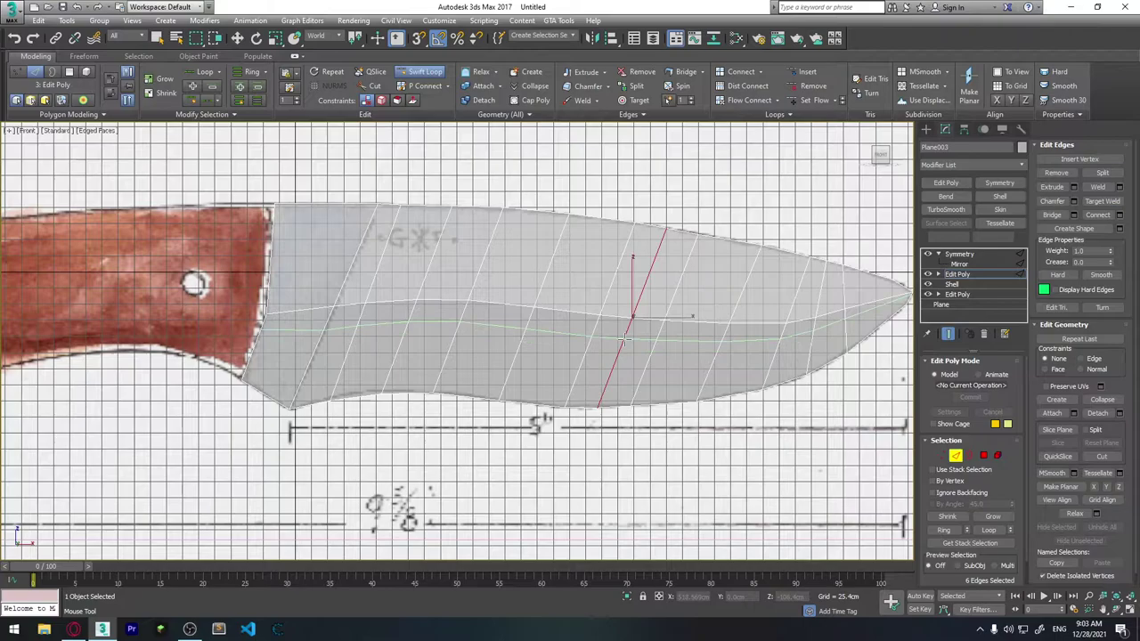
click(758, 478)
middle_drag(567, 464, 616, 469)
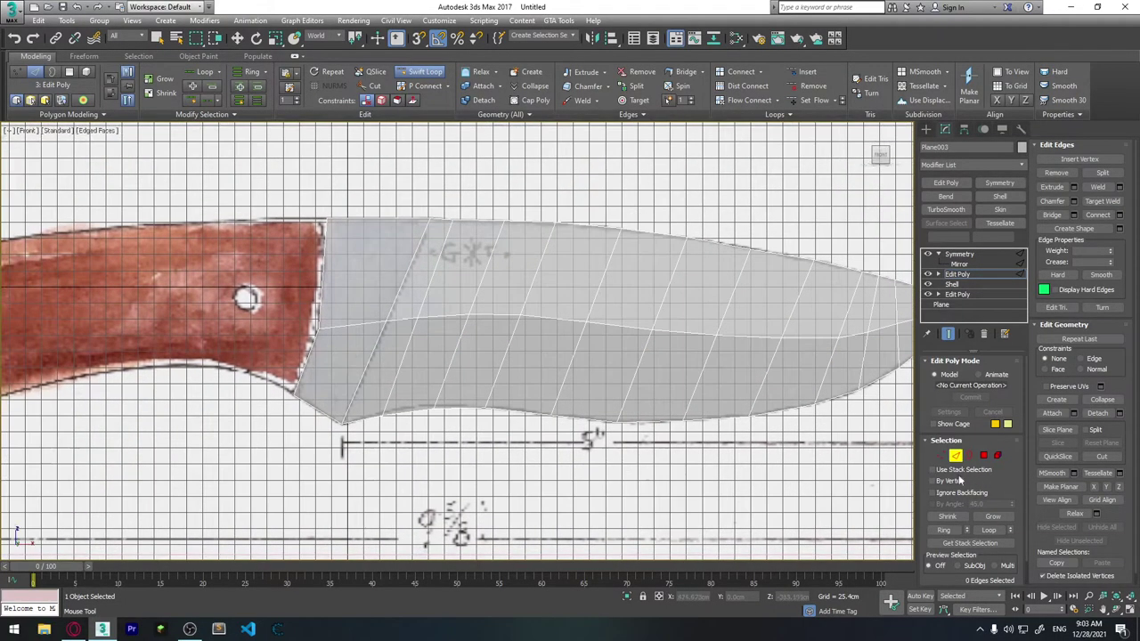
click(955, 455)
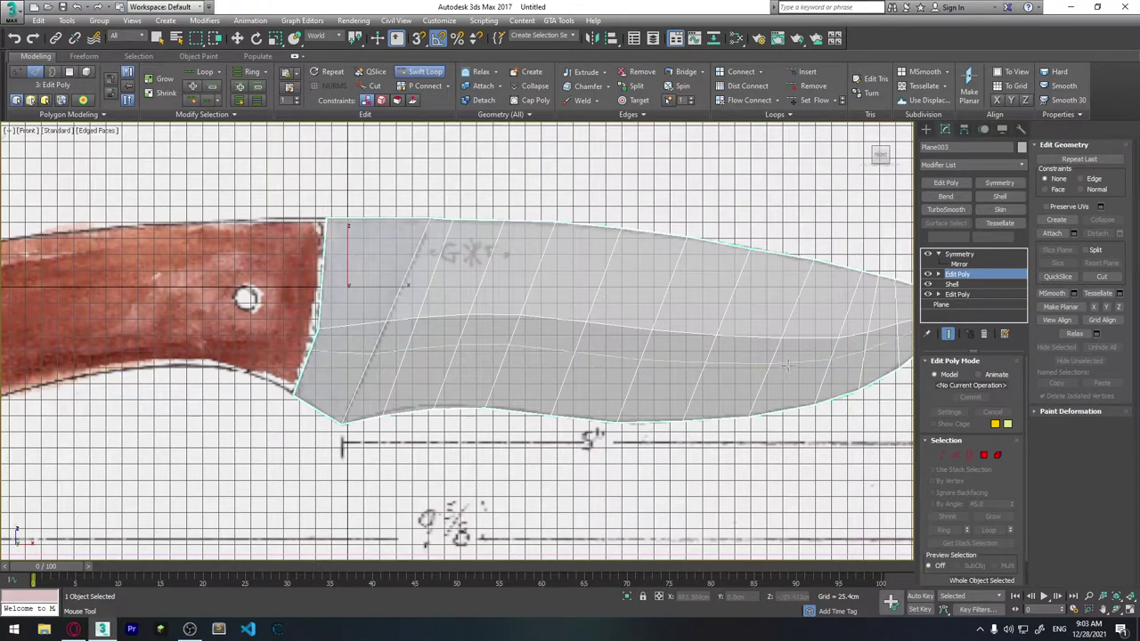
Step: Switch to the Move tool and inspect the blade's thickness from the Top view
key(w)
key(t)
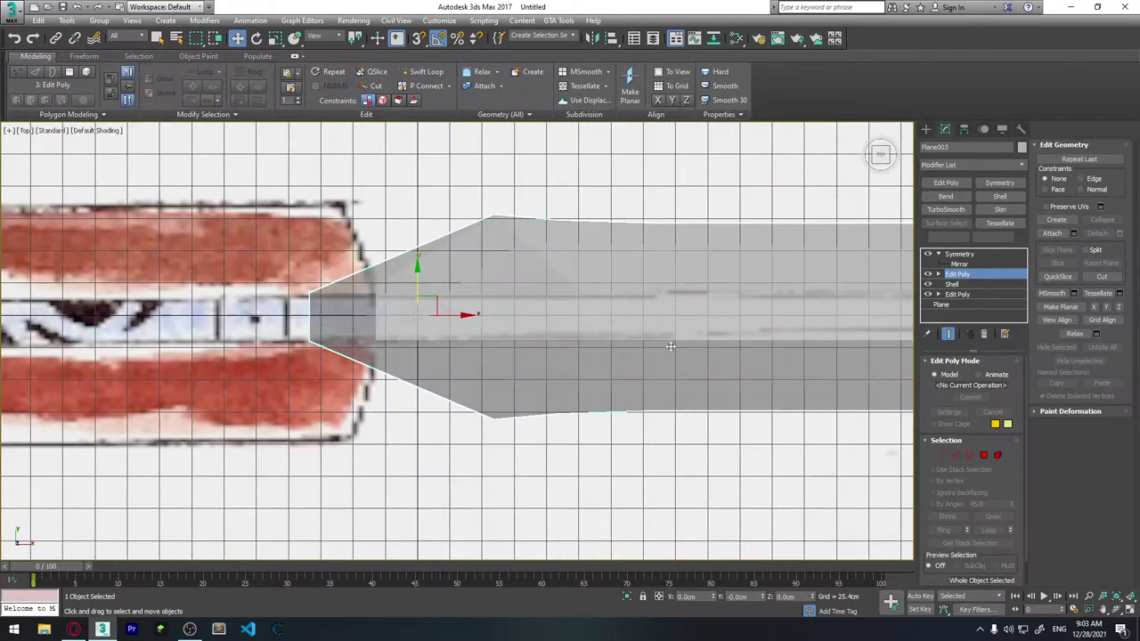
scroll(623, 339, down, 2)
scroll(579, 338, down, 3)
scroll(490, 331, up, 5)
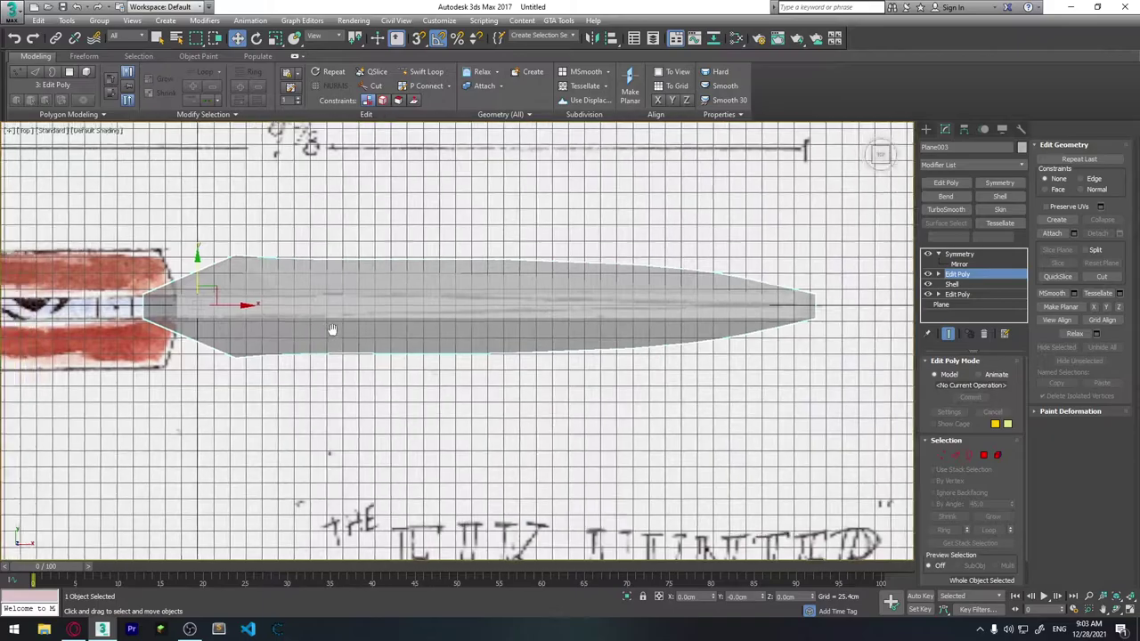
scroll(330, 331, up, 3)
scroll(338, 326, down, 1)
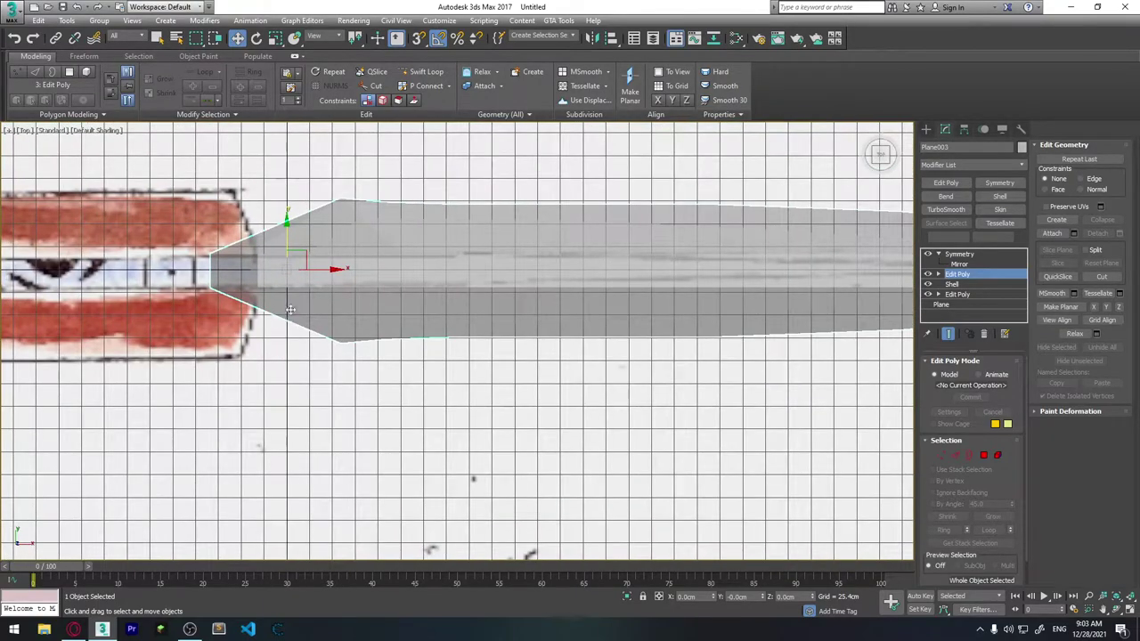
middle_drag(290, 309, 331, 343)
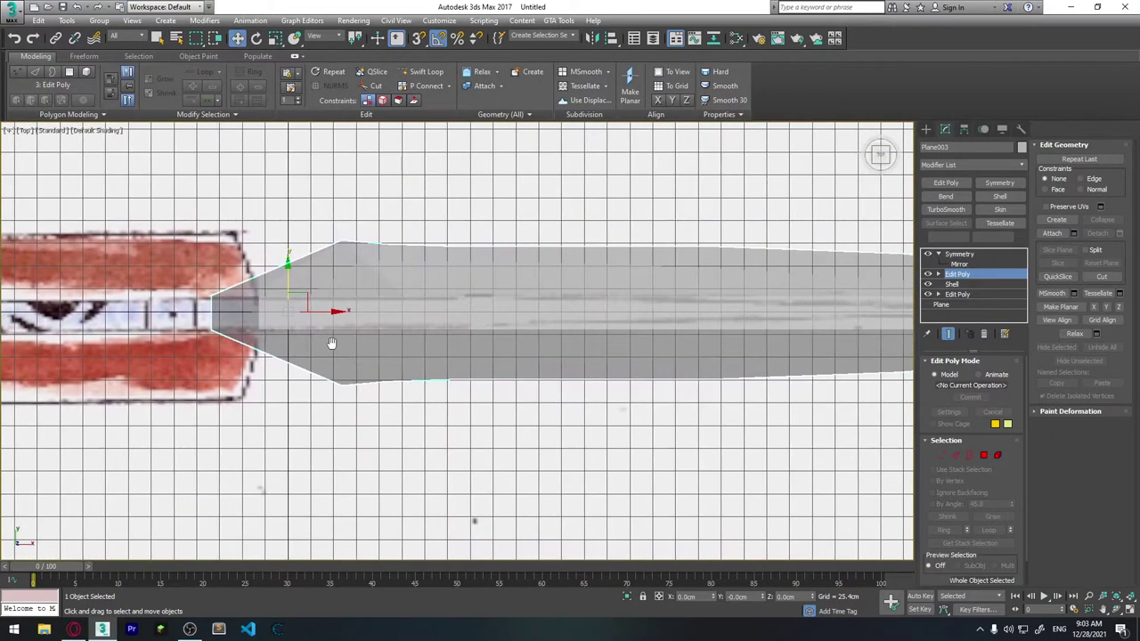
Step: Orbit in Perspective until the blade is seen edge-on beside the handle
key(f)
key(p)
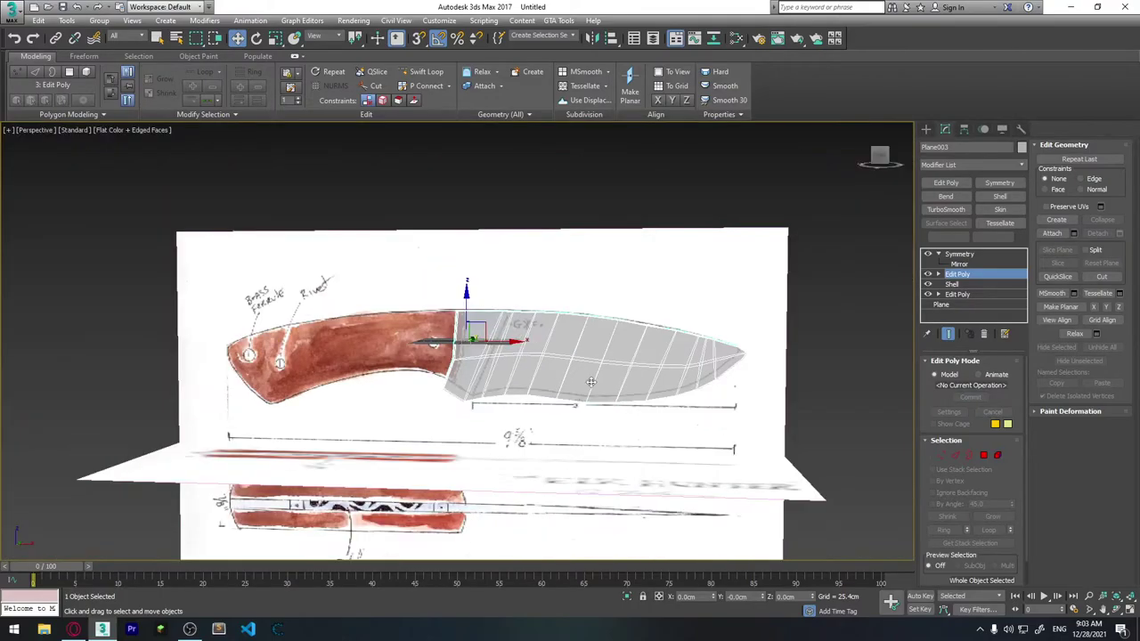
scroll(615, 430, up, 1)
mouse_move(615, 431)
alt+middle_down()
mouse_move(499, 375)
mouse_move(562, 354)
alt+middle_up()
scroll(561, 355, up, 2)
scroll(562, 354, up, 2)
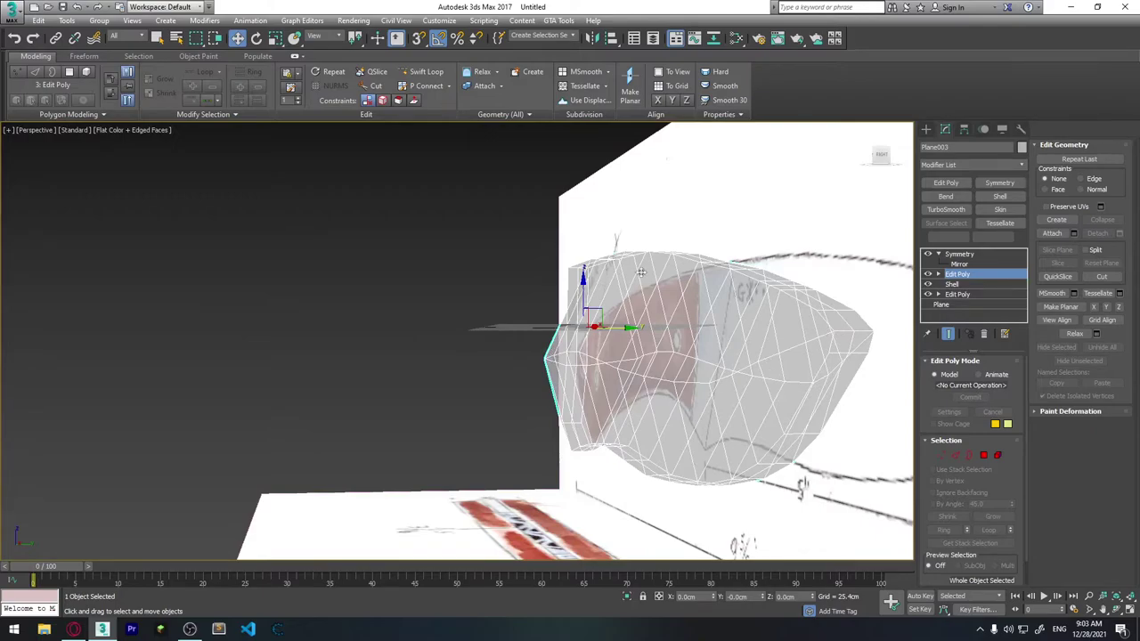
mouse_move(640, 271)
alt+middle_down()
mouse_move(687, 433)
mouse_move(736, 409)
alt+middle_up()
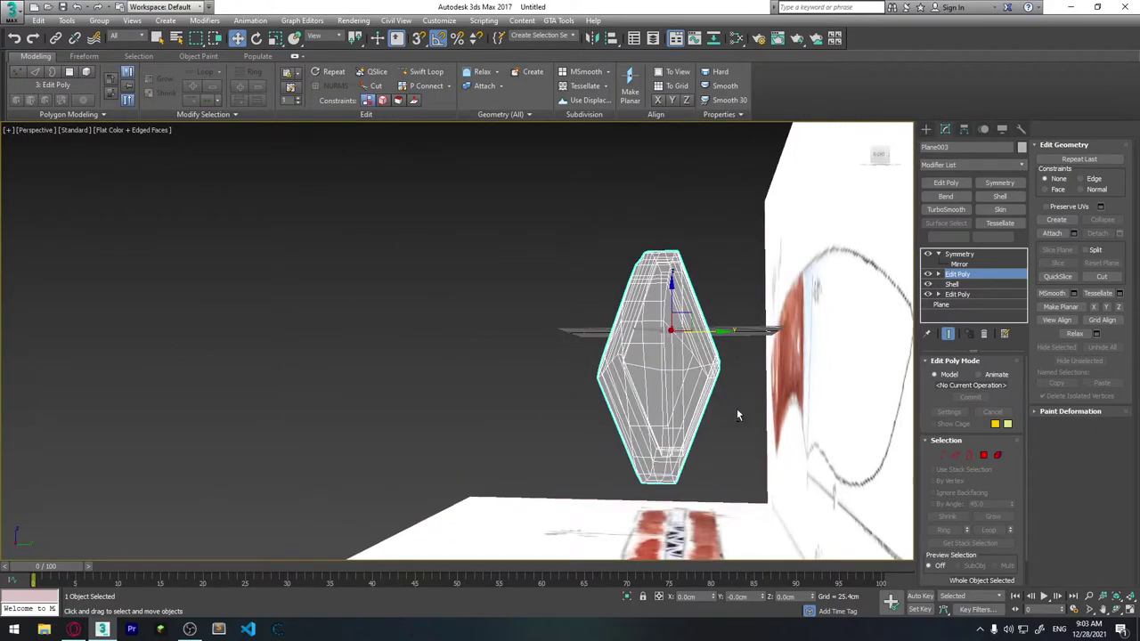
mouse_move(696, 216)
alt+middle_down()
mouse_move(890, 356)
mouse_move(491, 396)
alt+middle_up()
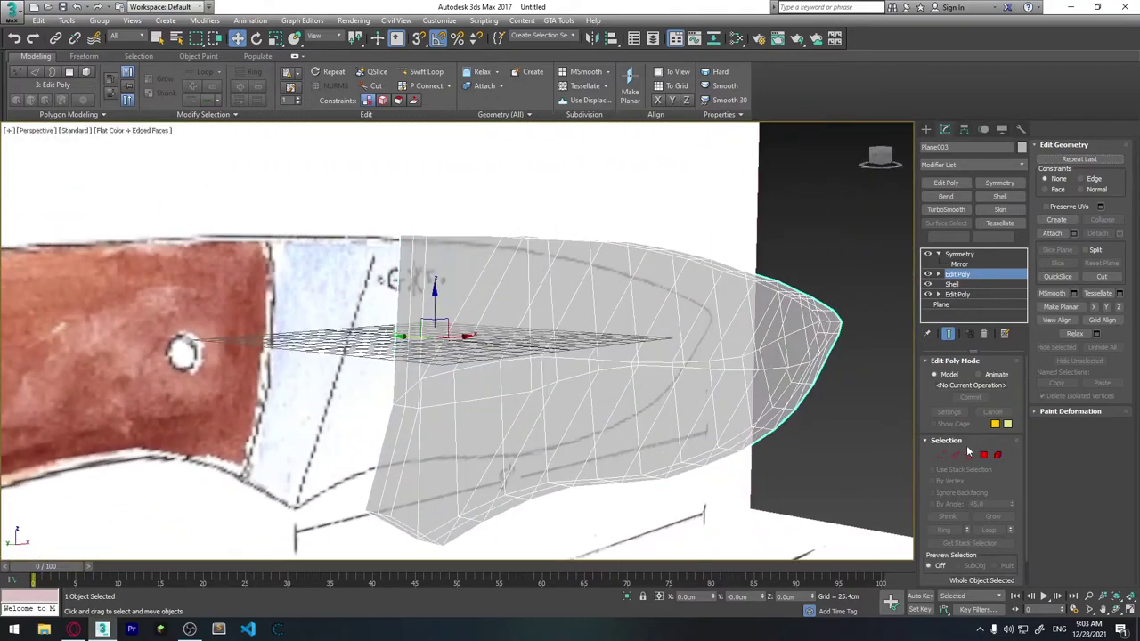
Step: Select the blade's central lengthwise edge loop and apply Make Planar to it
key(2)
double_click(480, 397)
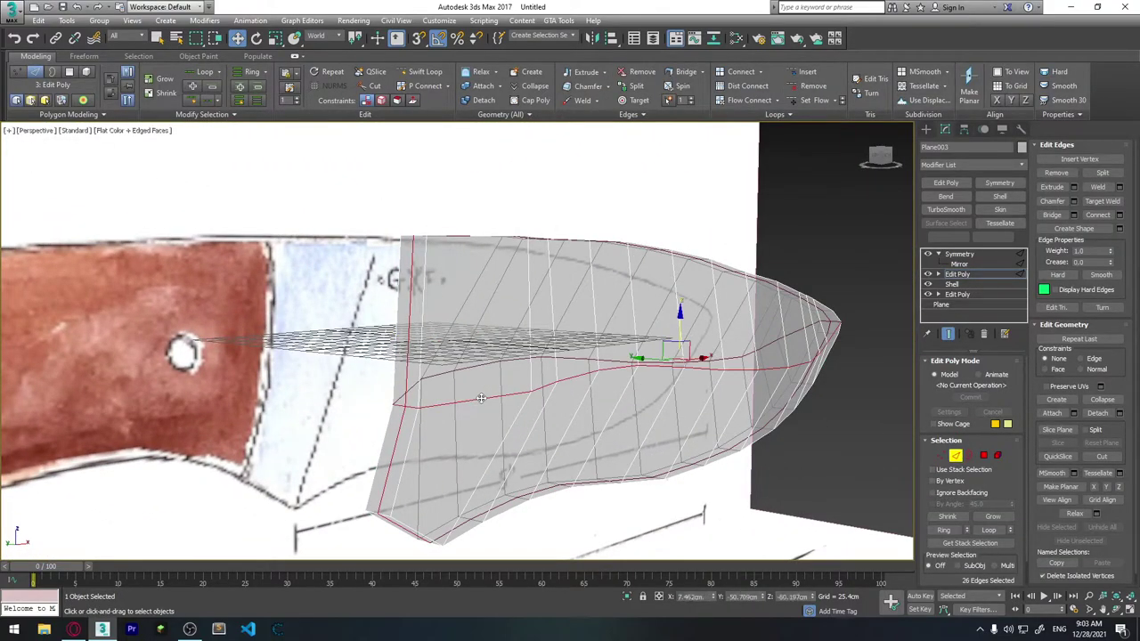
mouse_move(817, 396)
alt+middle_down()
mouse_move(638, 396)
mouse_move(723, 392)
alt+middle_up()
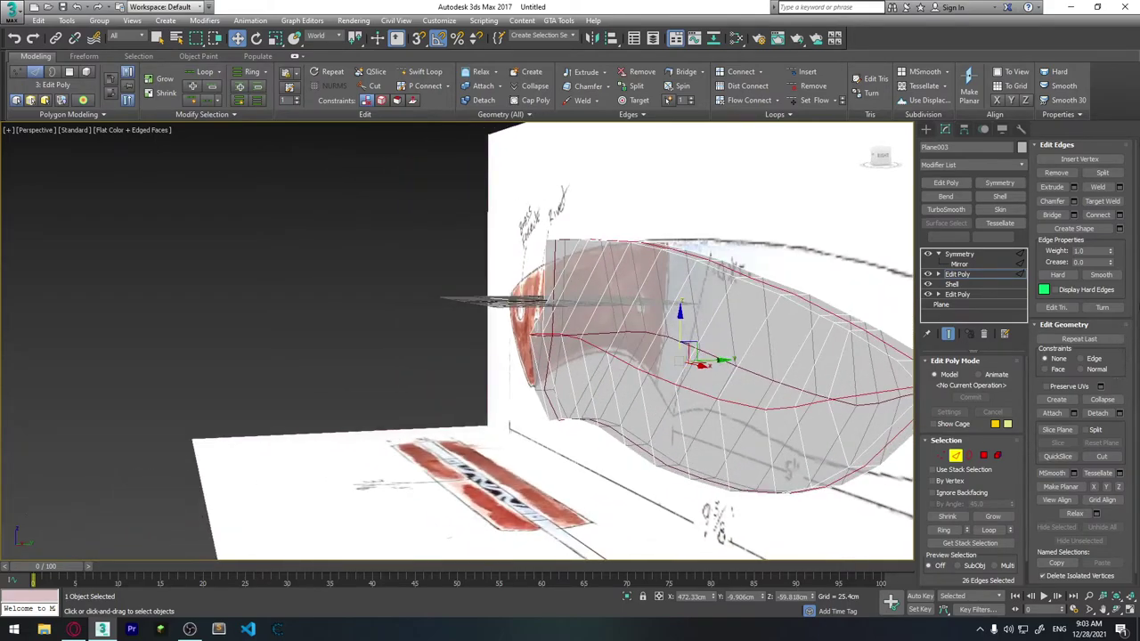
click(1105, 486)
Step: Nudge the flattened loop slightly along Y, then switch to Vertex level
alt+middle_drag(875, 455, 722, 417)
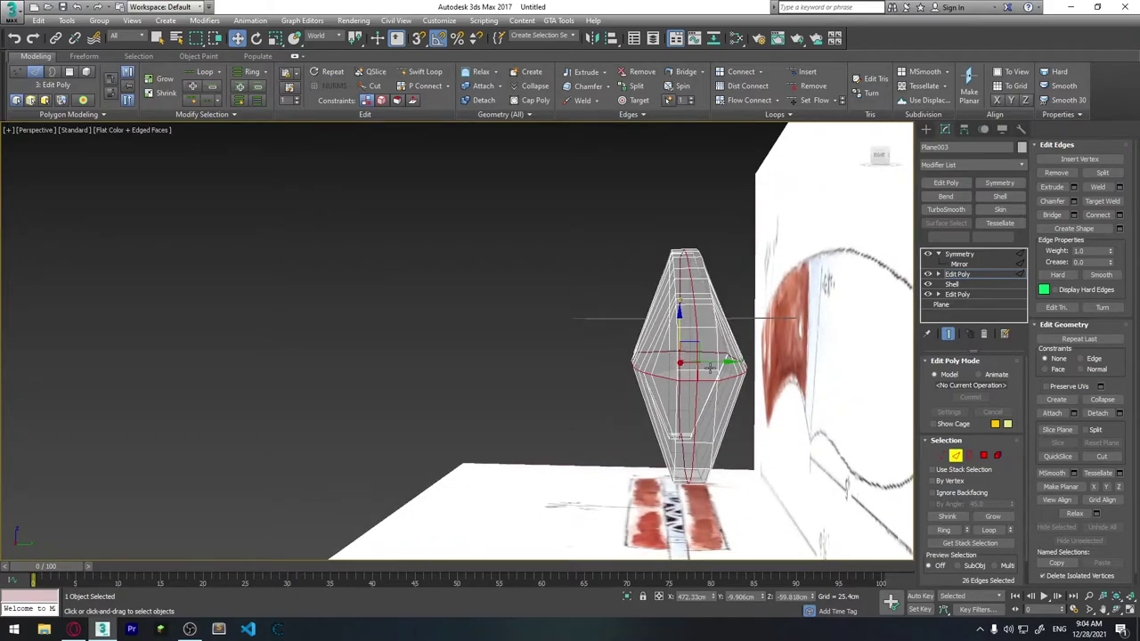
drag(710, 368, 712, 362)
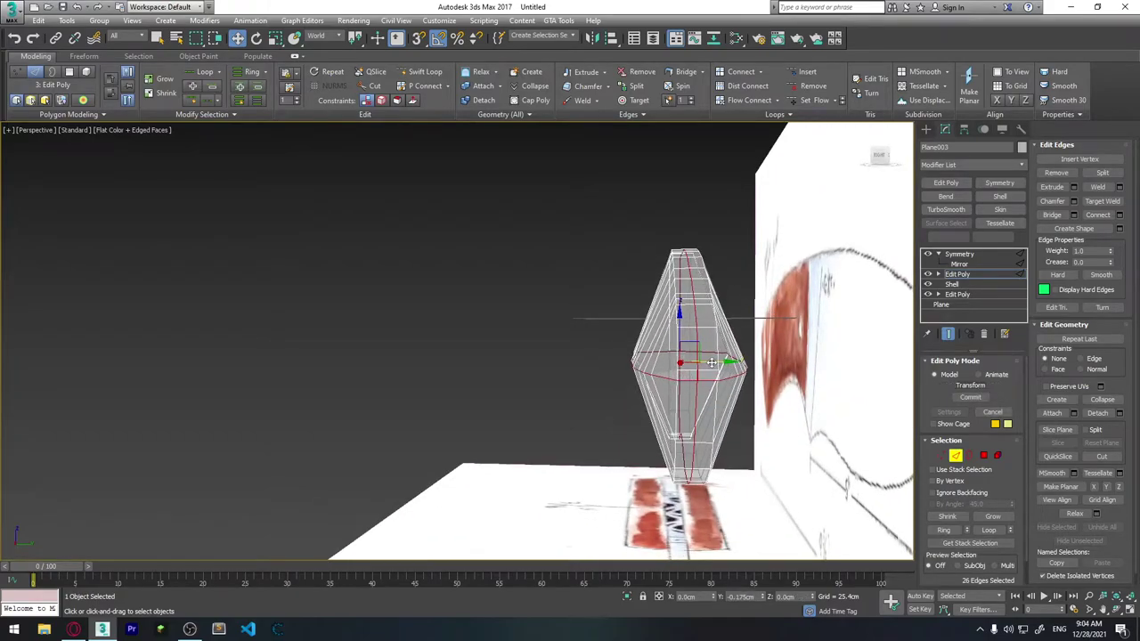
alt+middle_drag(712, 362, 828, 437)
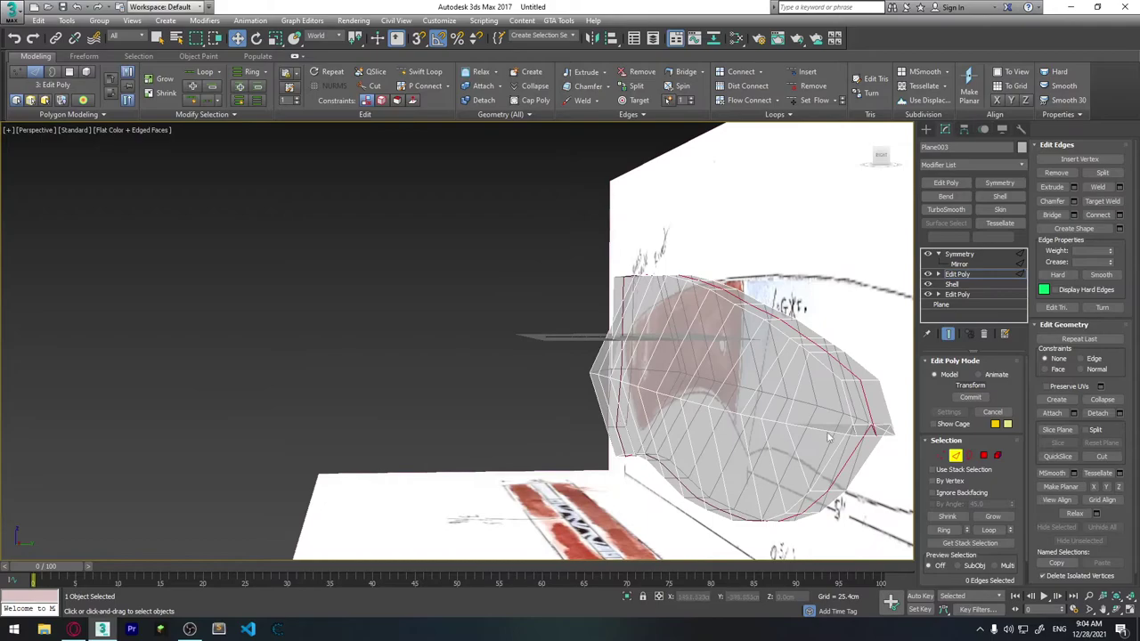
click(939, 455)
mouse_move(929, 451)
alt+middle_down()
mouse_move(701, 401)
mouse_move(752, 445)
alt+middle_up()
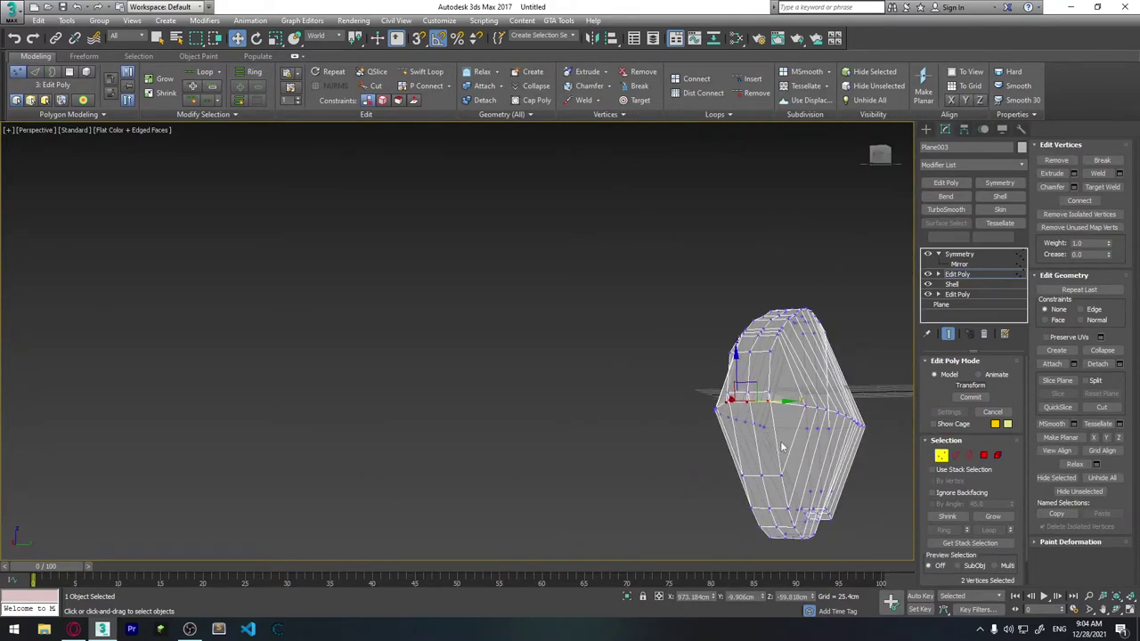
Step: In the Left view, select the vertices across the blade's widest line and make them planar
key(f)
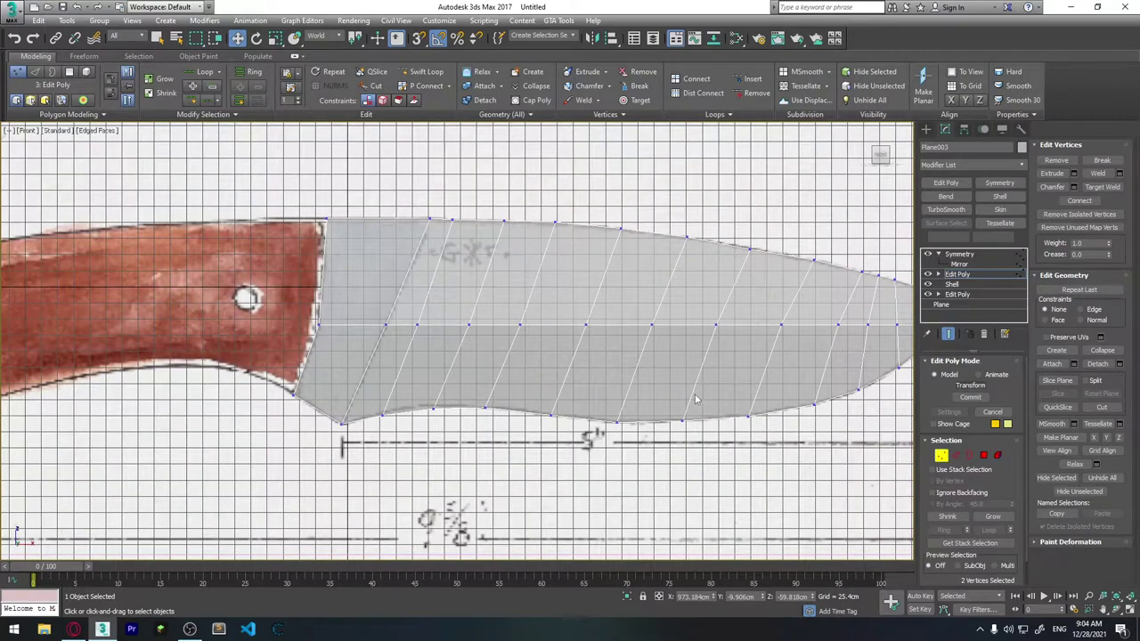
key(l)
scroll(571, 385, up, 2)
scroll(571, 384, up, 5)
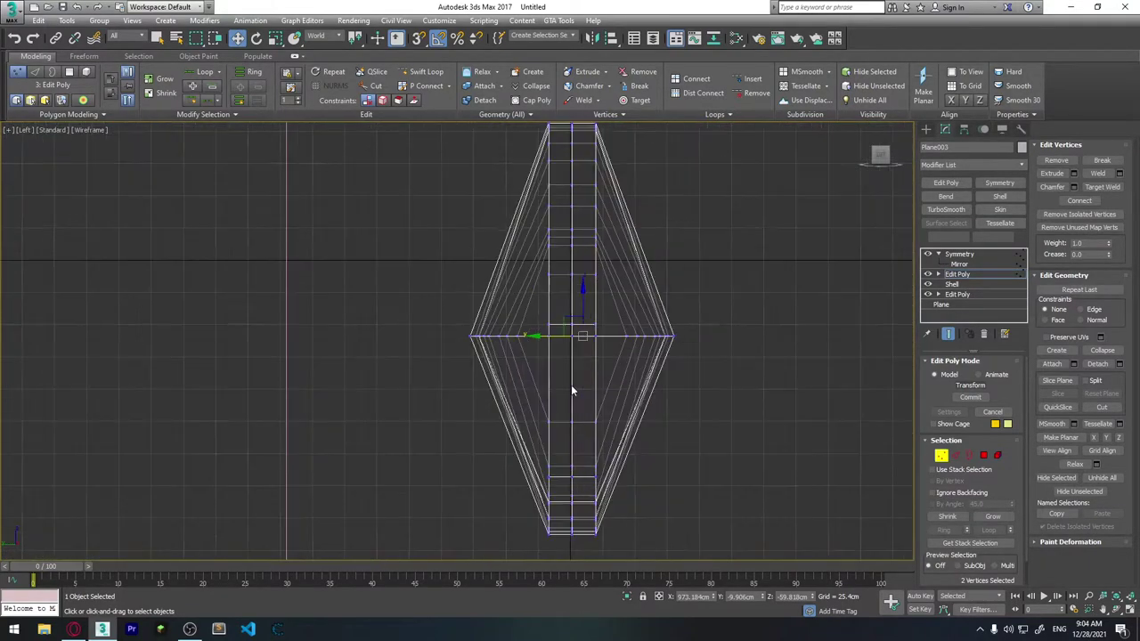
drag(479, 374, 480, 375)
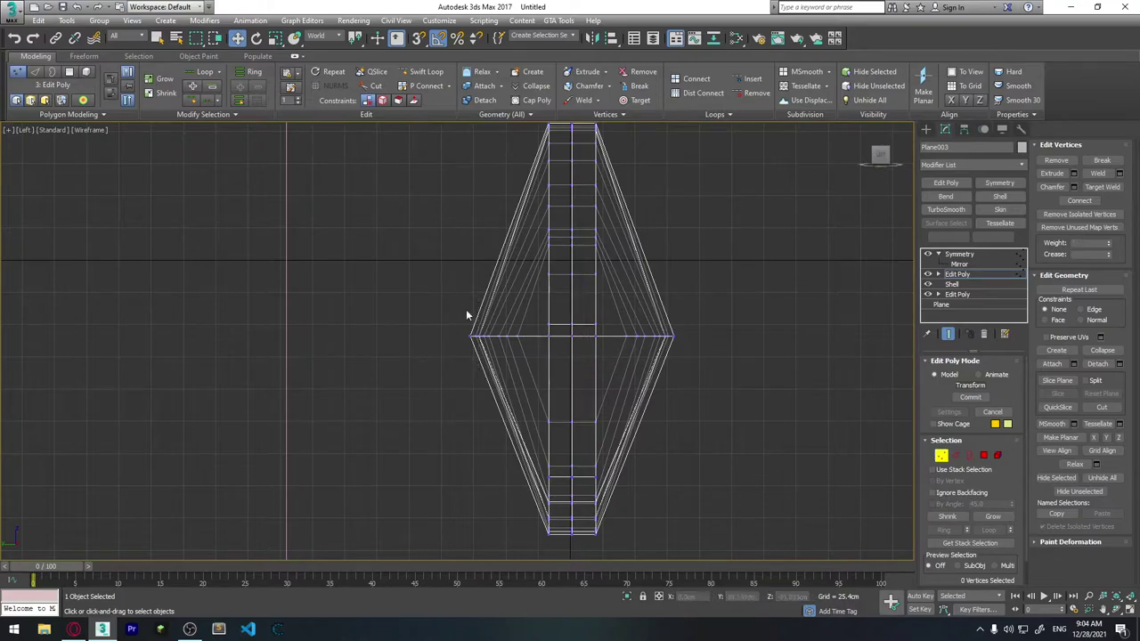
click(737, 399)
drag(616, 404, 608, 407)
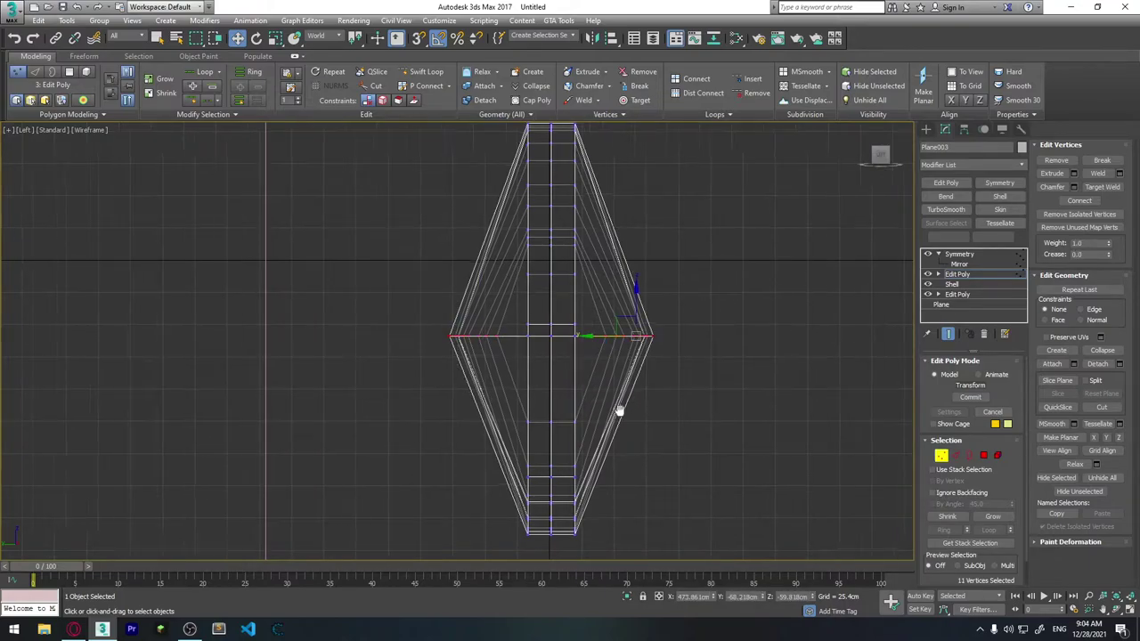
scroll(618, 406, up, 4)
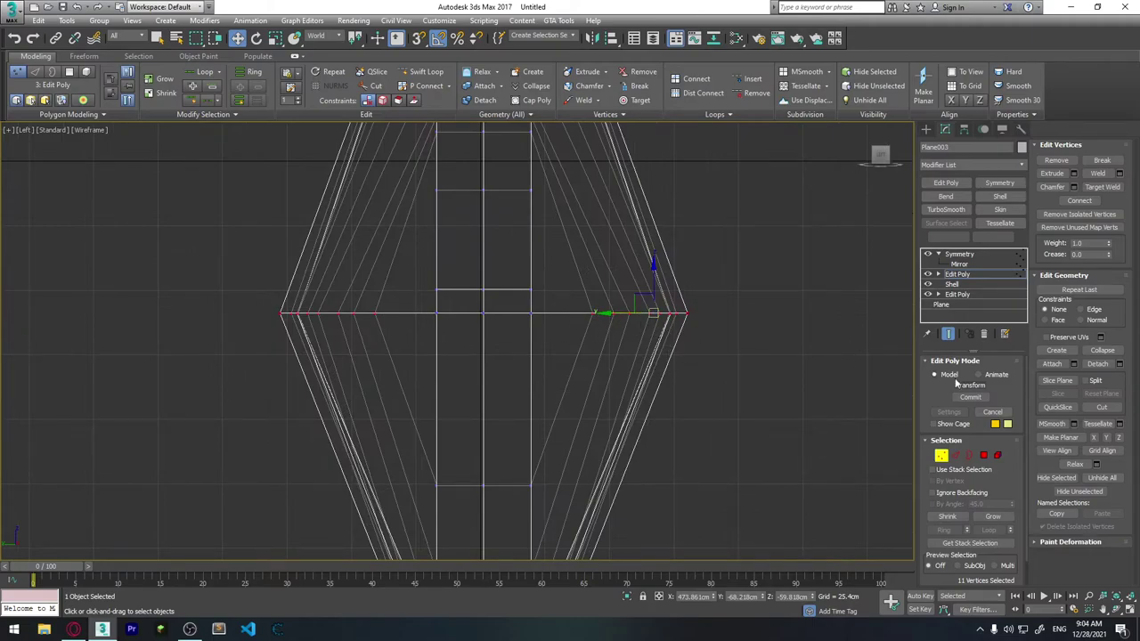
click(1105, 439)
Step: Pull the selected vertices inward on both sides to thin the blade's cross-section
middle_drag(628, 345, 632, 364)
mouse_move(625, 330)
mouse_down()
mouse_move(564, 326)
mouse_move(555, 287)
mouse_up()
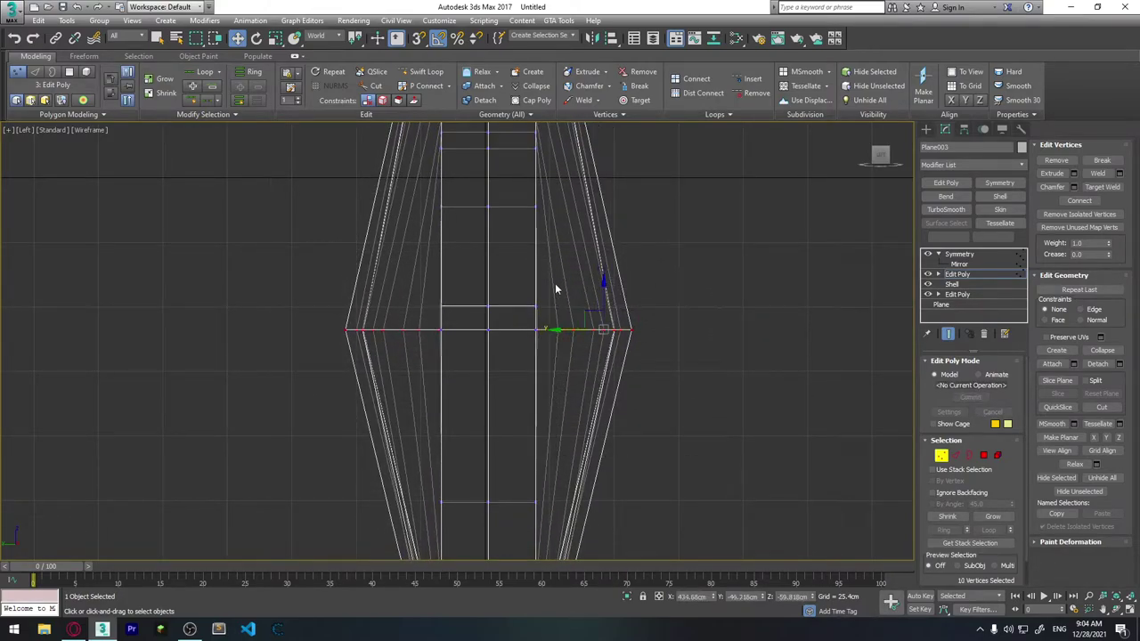
drag(568, 332, 532, 329)
mouse_move(690, 470)
mouse_down()
mouse_move(534, 313)
mouse_move(551, 280)
mouse_up()
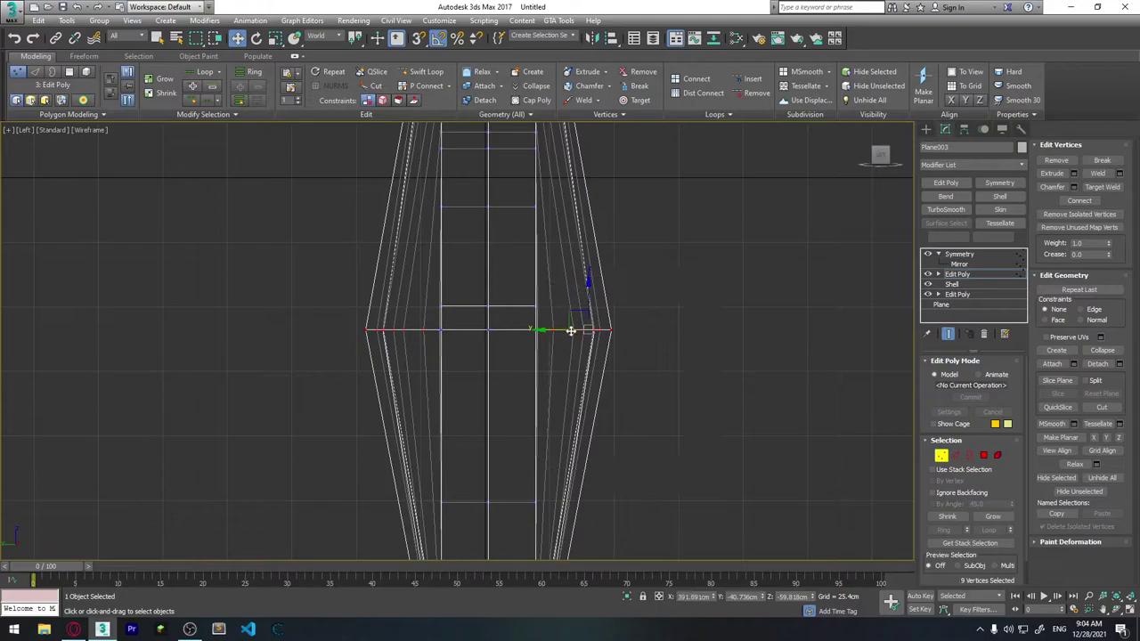
drag(572, 329, 545, 326)
mouse_move(667, 437)
mouse_down()
mouse_move(585, 349)
mouse_move(545, 327)
mouse_move(505, 329)
mouse_up()
drag(631, 416, 574, 365)
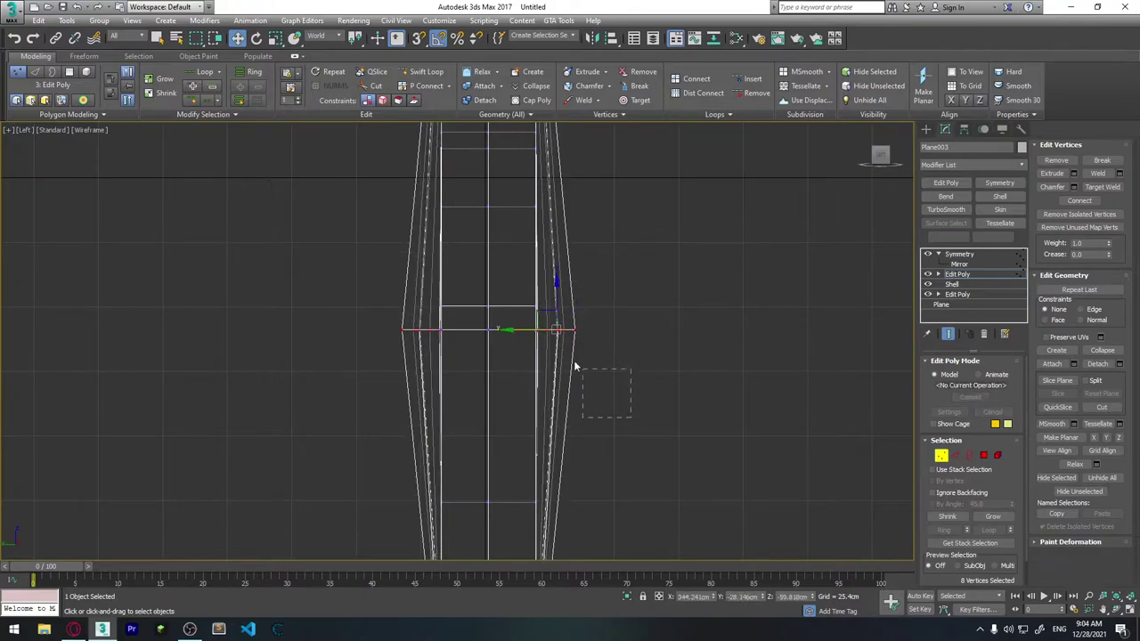
drag(542, 303, 525, 330)
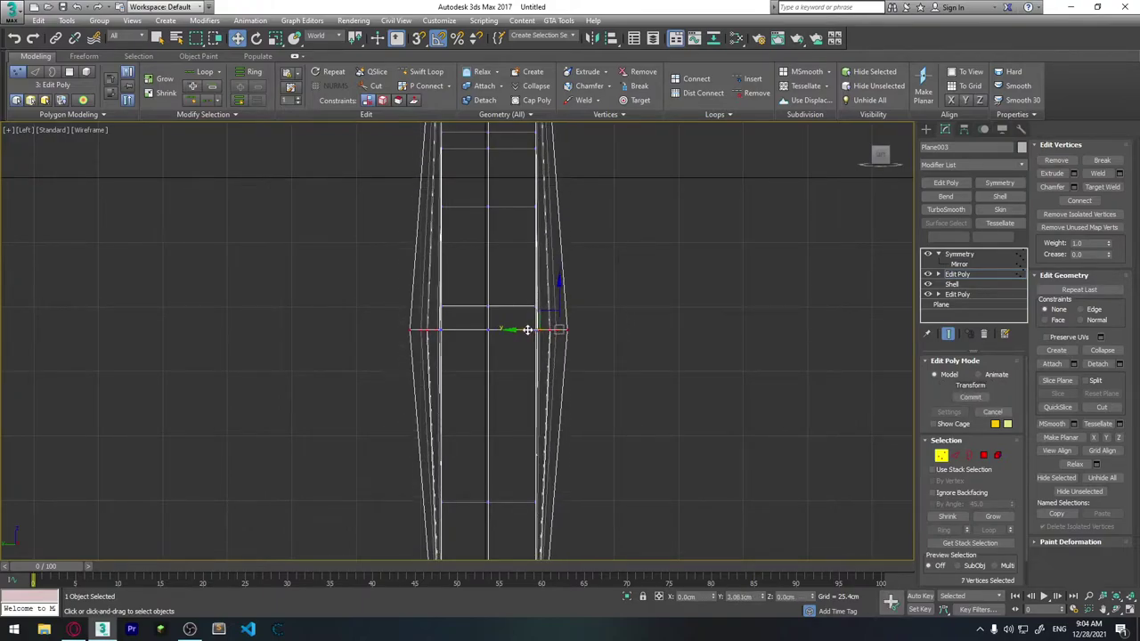
Step: Reselect the two edge vertices, undo the last change, and move them to reshape the thickness
click(622, 387)
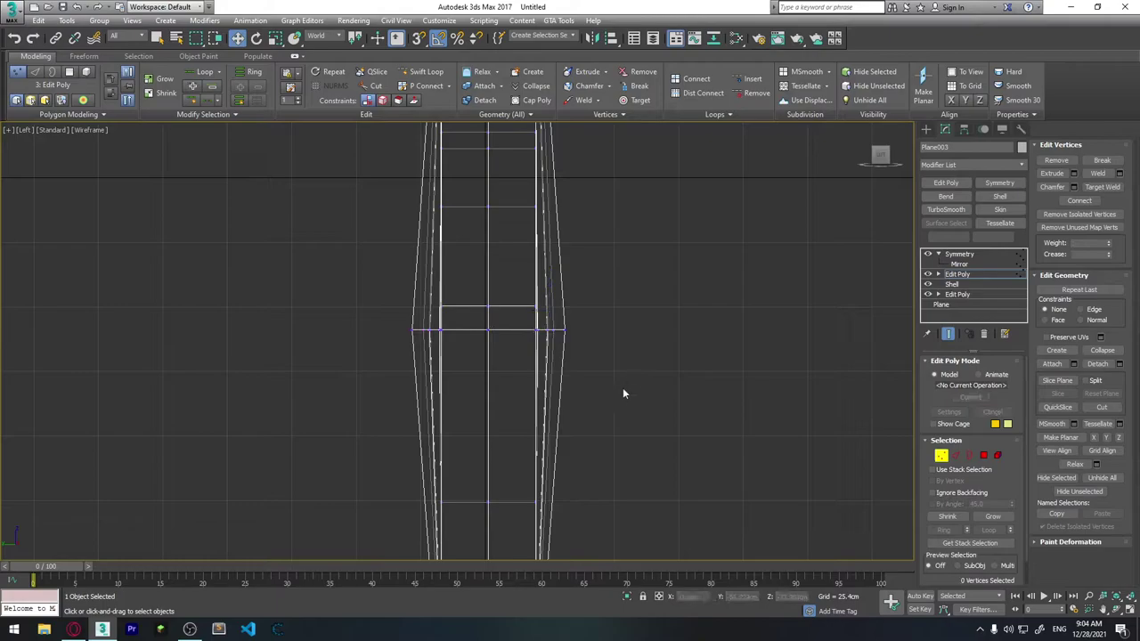
mouse_move(612, 396)
mouse_down()
mouse_move(543, 314)
mouse_move(510, 325)
mouse_up()
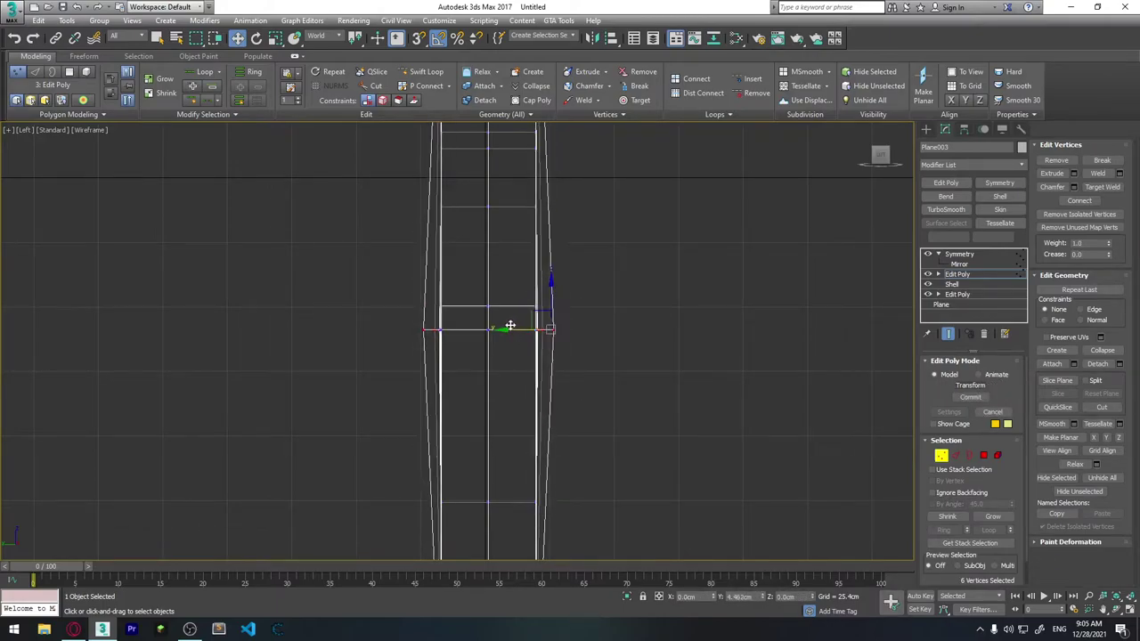
click(611, 363)
mouse_move(610, 363)
mouse_down()
mouse_move(541, 316)
mouse_move(522, 323)
mouse_up()
key(ctrl+z)
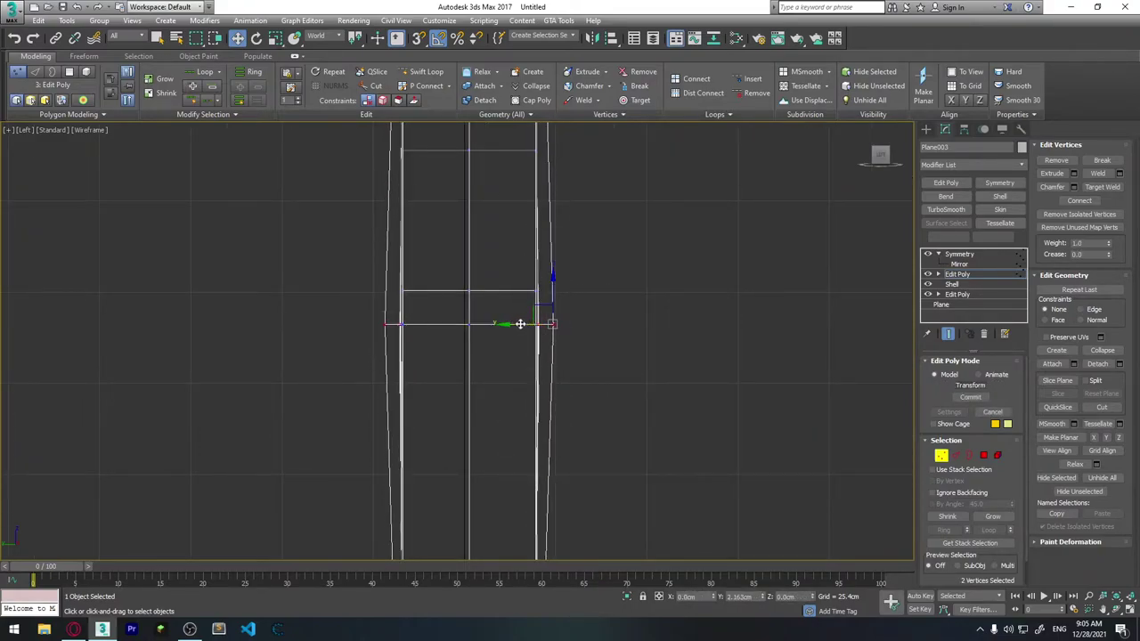
mouse_move(602, 367)
mouse_down()
mouse_move(548, 303)
mouse_move(516, 320)
mouse_up()
scroll(547, 351, down, 2)
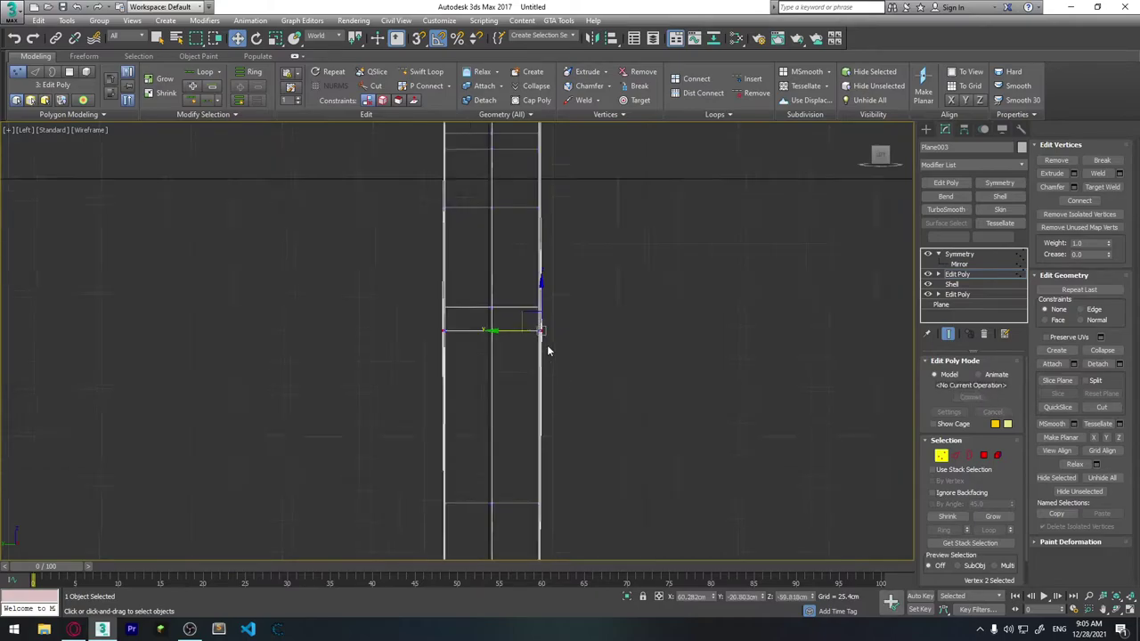
scroll(547, 350, down, 3)
Step: In the Front view, select the blade's horizontal centre edge loop
key(f)
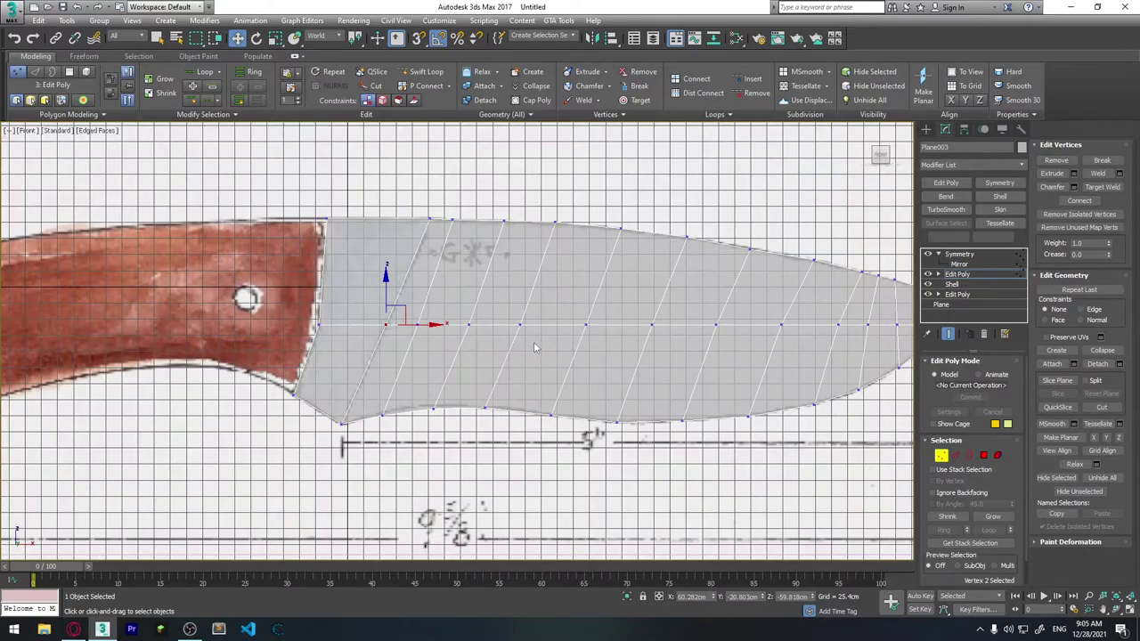
scroll(529, 374, up, 1)
scroll(528, 374, up, 3)
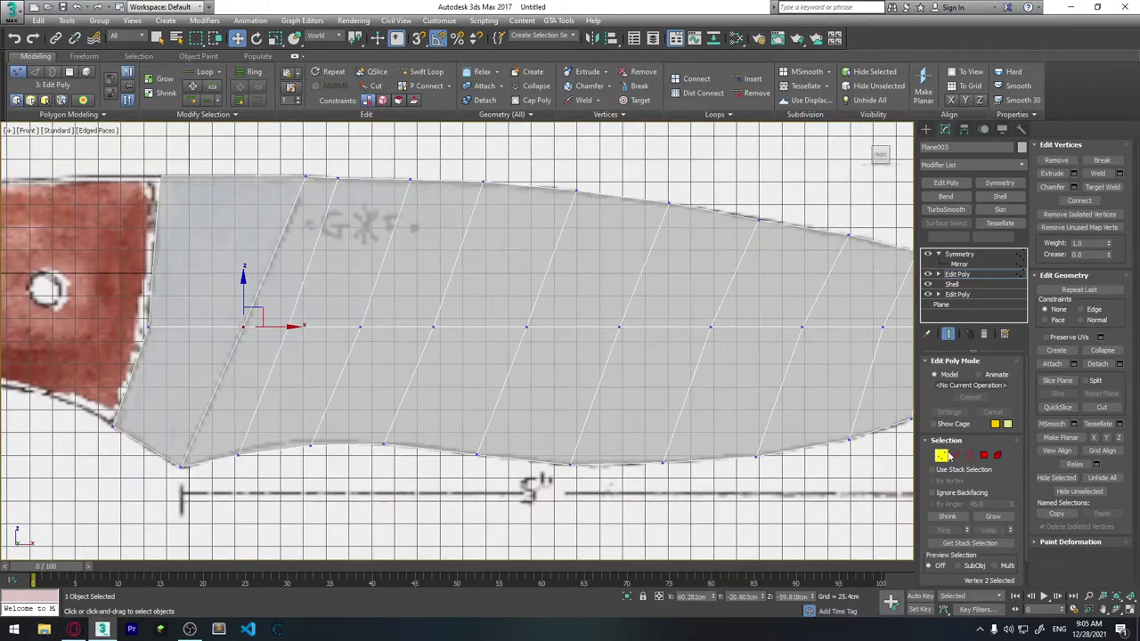
middle_drag(638, 382, 563, 374)
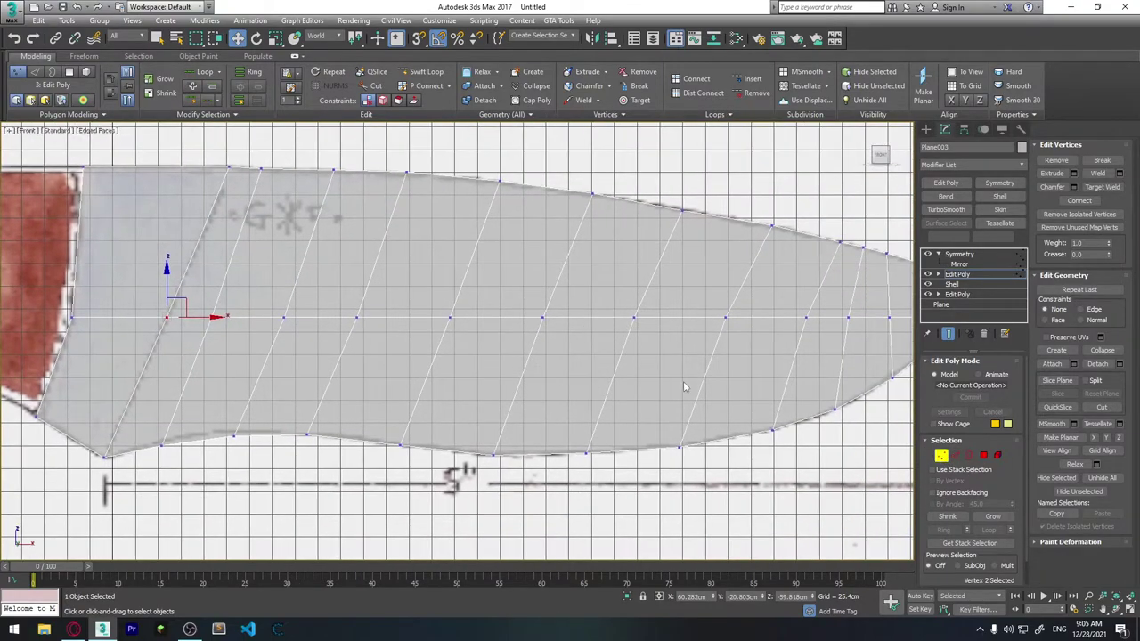
key(2)
double_click(590, 316)
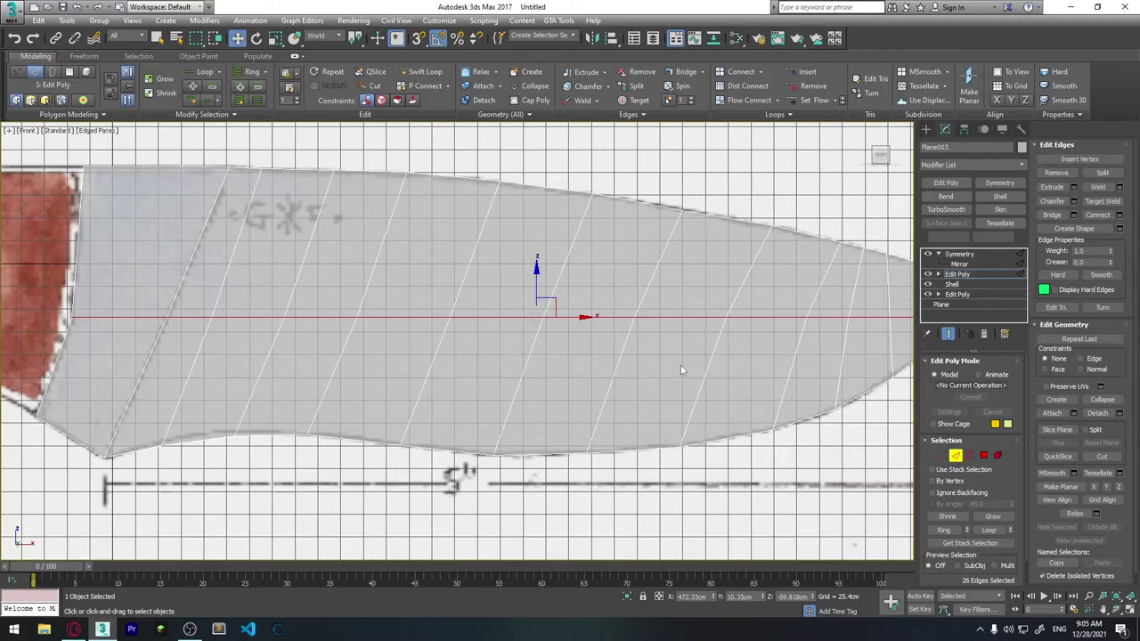
Step: Inspect the selected loop from the Left view and in Perspective toward the tip
key(l)
scroll(536, 345, up, 3)
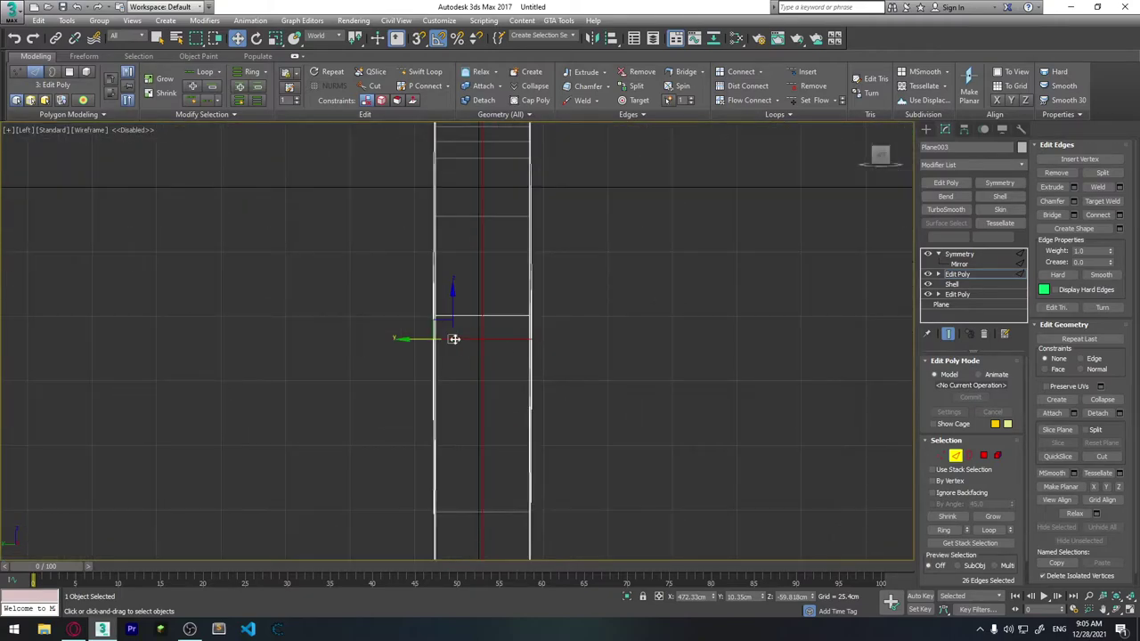
mouse_move(525, 364)
middle_down()
mouse_move(536, 323)
mouse_move(514, 338)
middle_up()
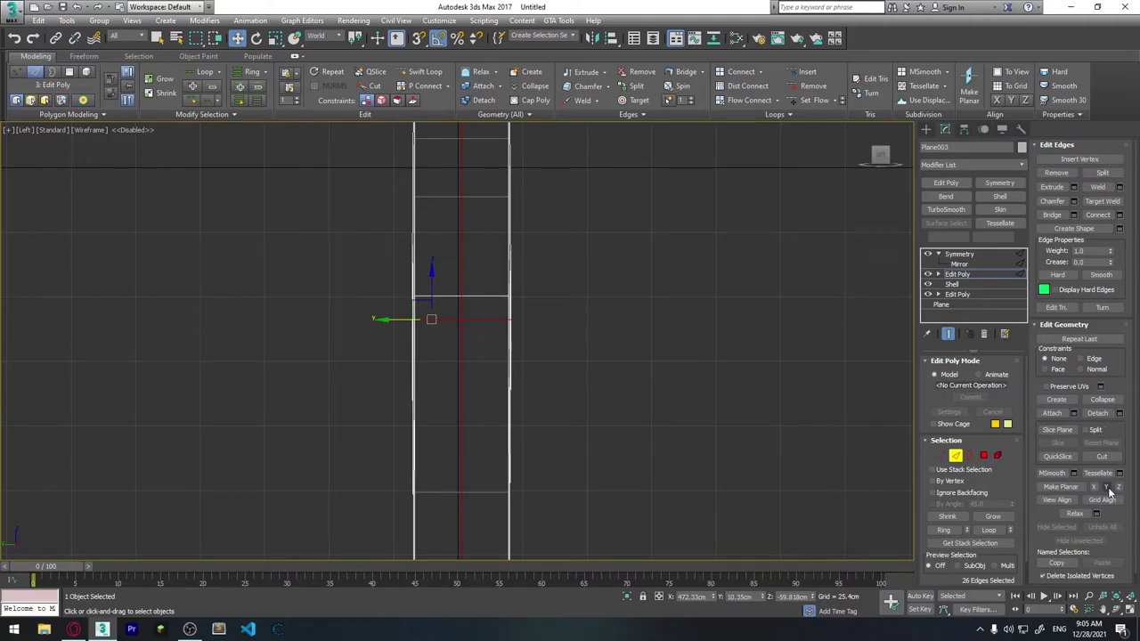
key(p)
mouse_move(518, 327)
alt+middle_down()
mouse_move(661, 389)
mouse_move(546, 386)
alt+middle_up()
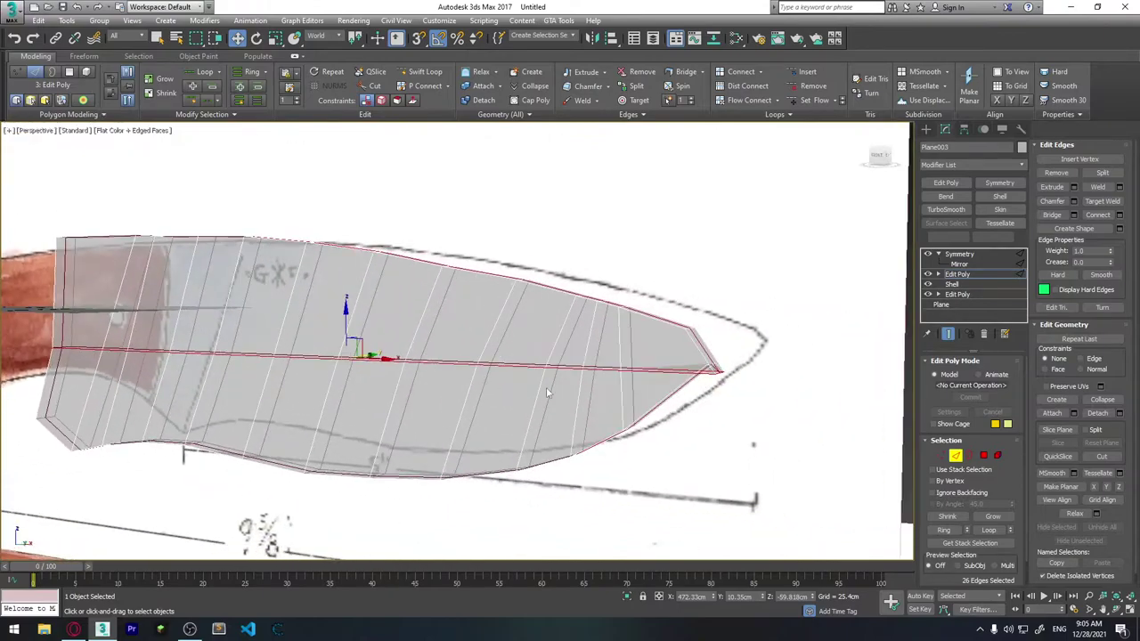
alt+middle_drag(717, 370, 634, 367)
scroll(676, 385, down, 2)
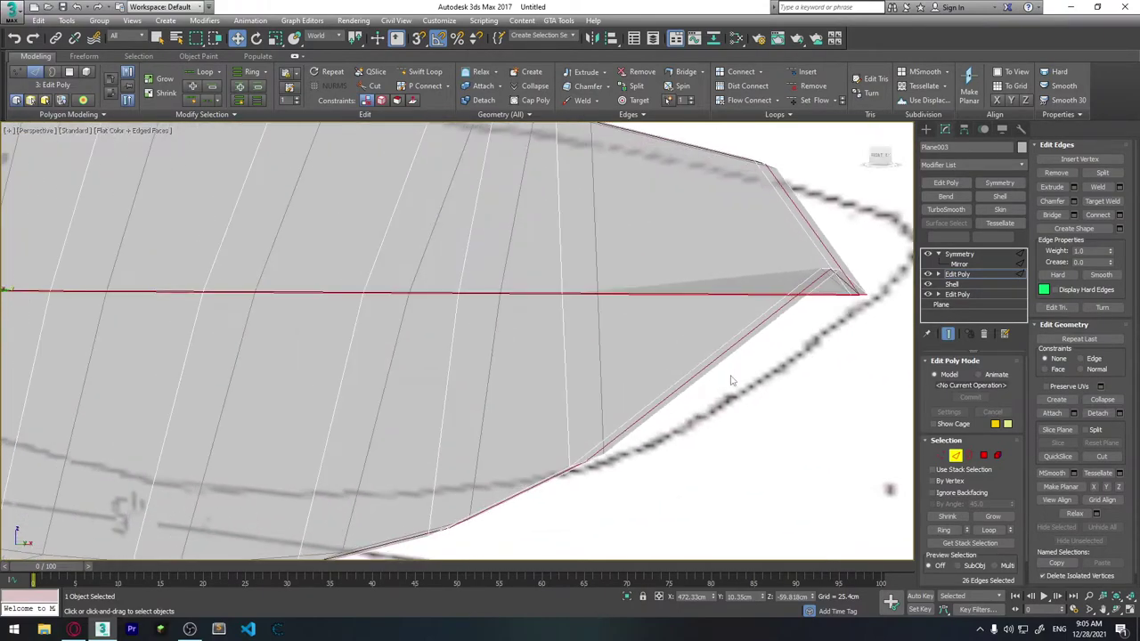
scroll(739, 382, down, 2)
scroll(752, 392, down, 1)
scroll(721, 374, down, 2)
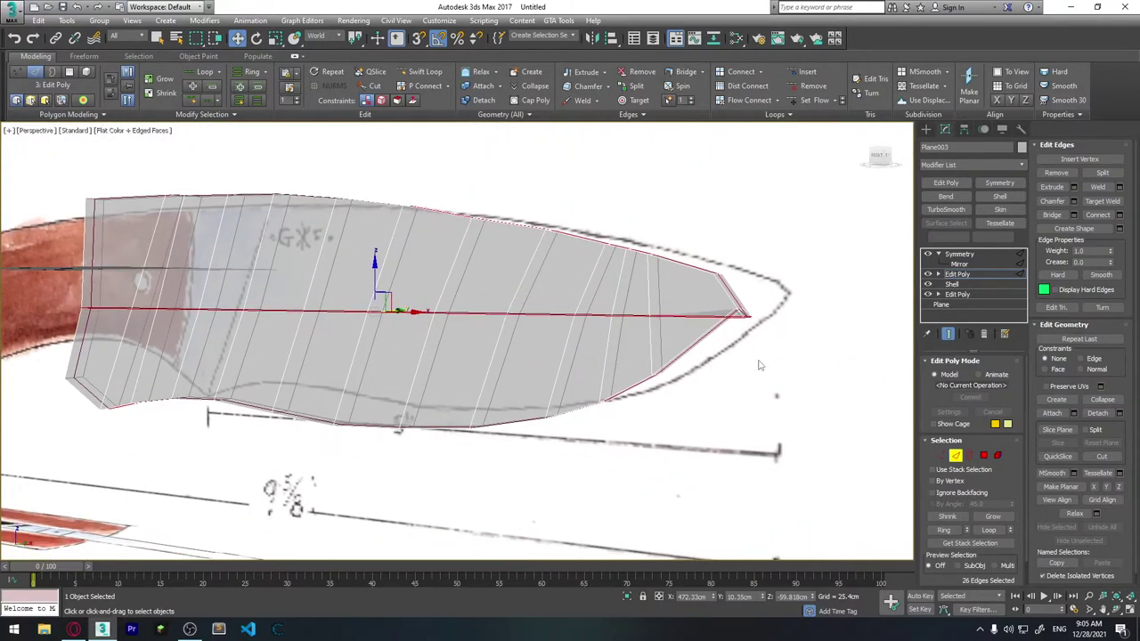
scroll(759, 365, up, 2)
scroll(542, 265, up, 3)
scroll(641, 313, up, 2)
Step: In the Front view, raise the tip vertex to the reference drawing's point, nudging it slightly left
scroll(677, 338, up, 2)
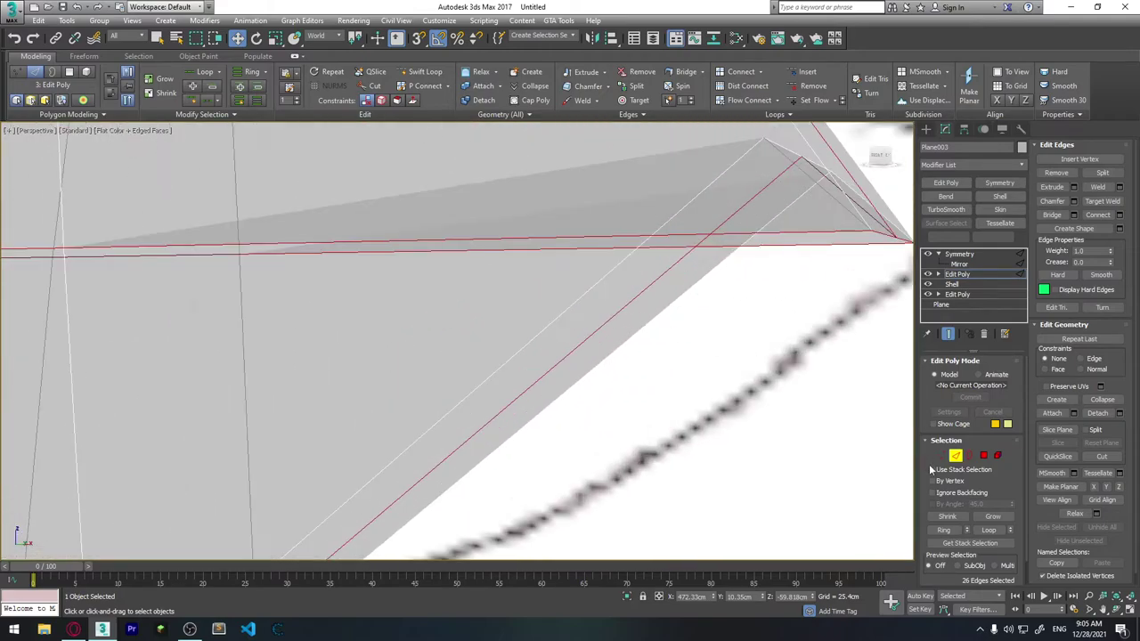
click(941, 455)
scroll(588, 353, down, 3)
mouse_move(588, 354)
alt+middle_down()
mouse_move(539, 357)
mouse_move(552, 358)
alt+middle_up()
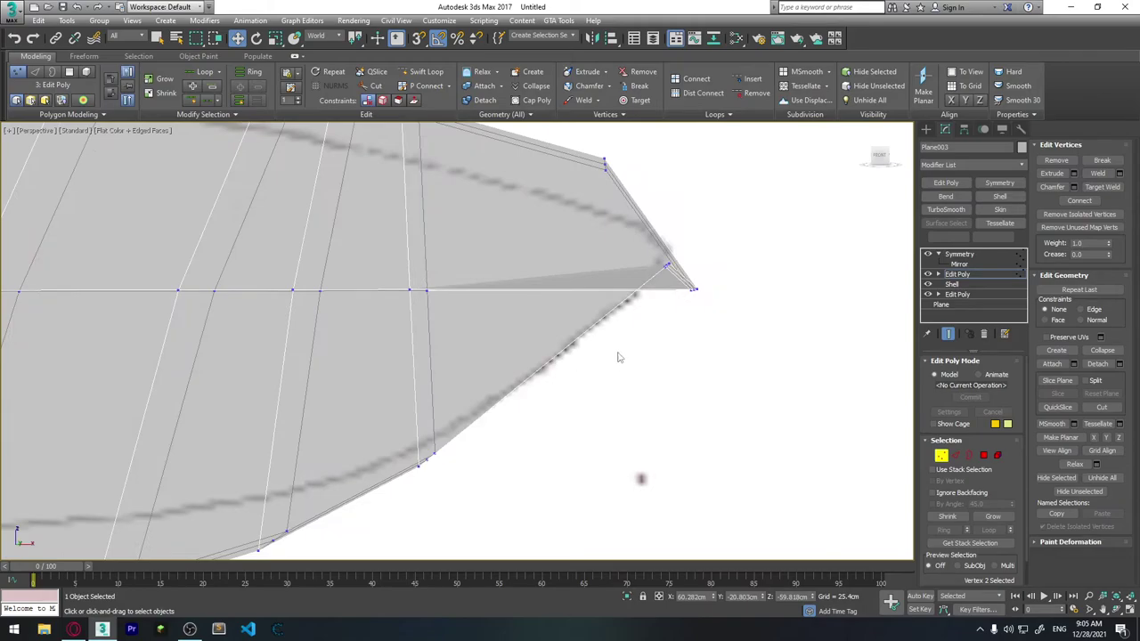
key(f)
scroll(681, 347, up, 2)
scroll(624, 356, up, 2)
scroll(623, 322, up, 2)
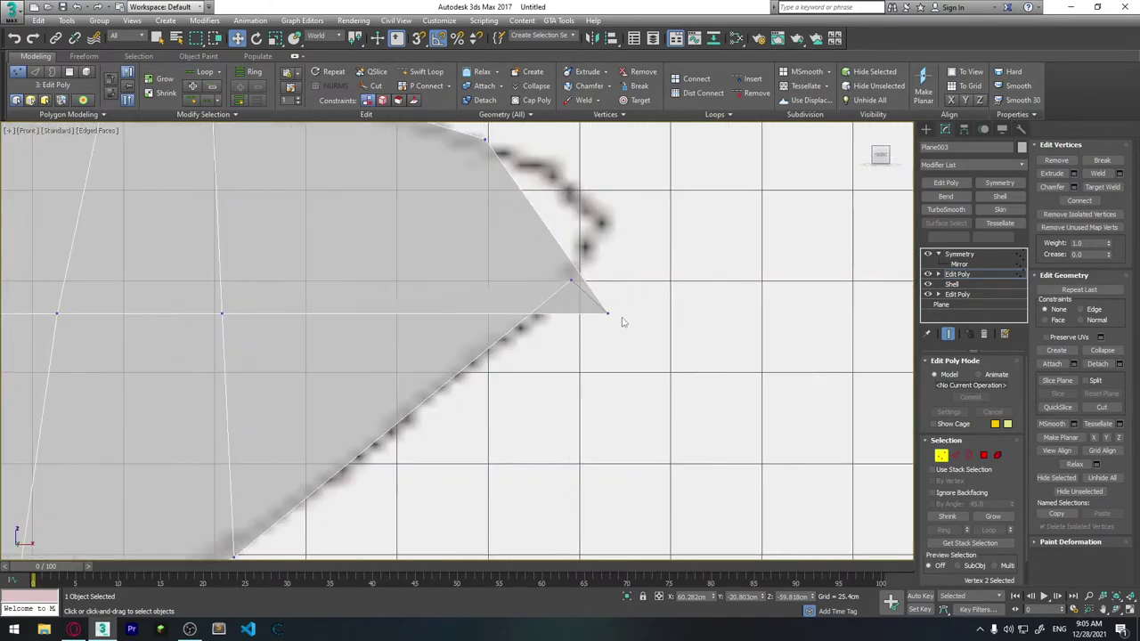
drag(605, 274, 588, 178)
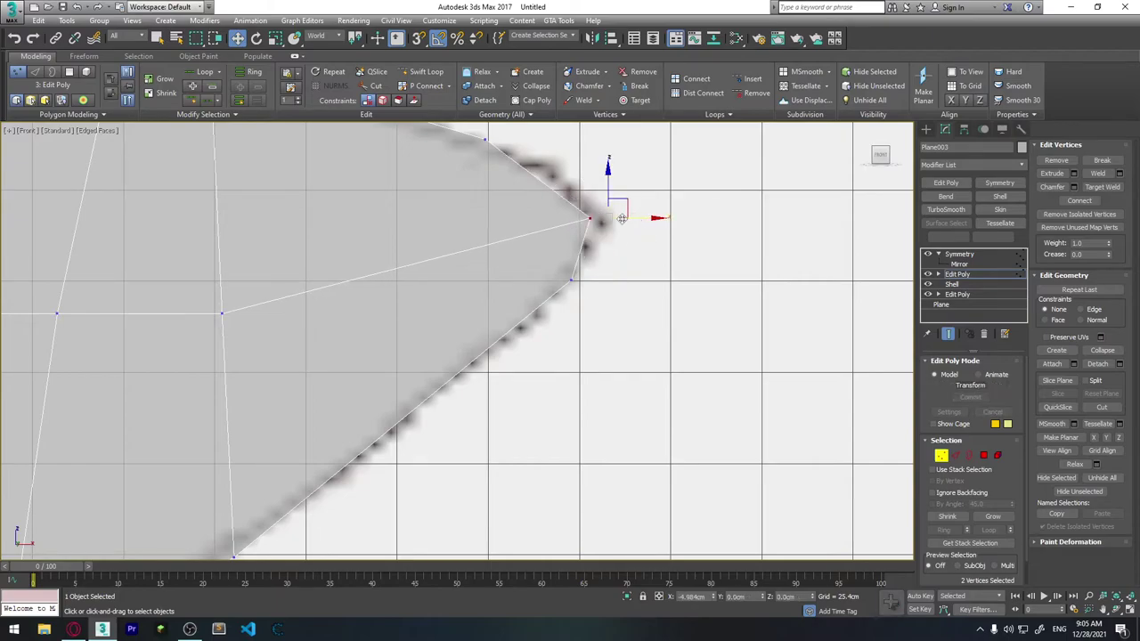
drag(641, 217, 636, 220)
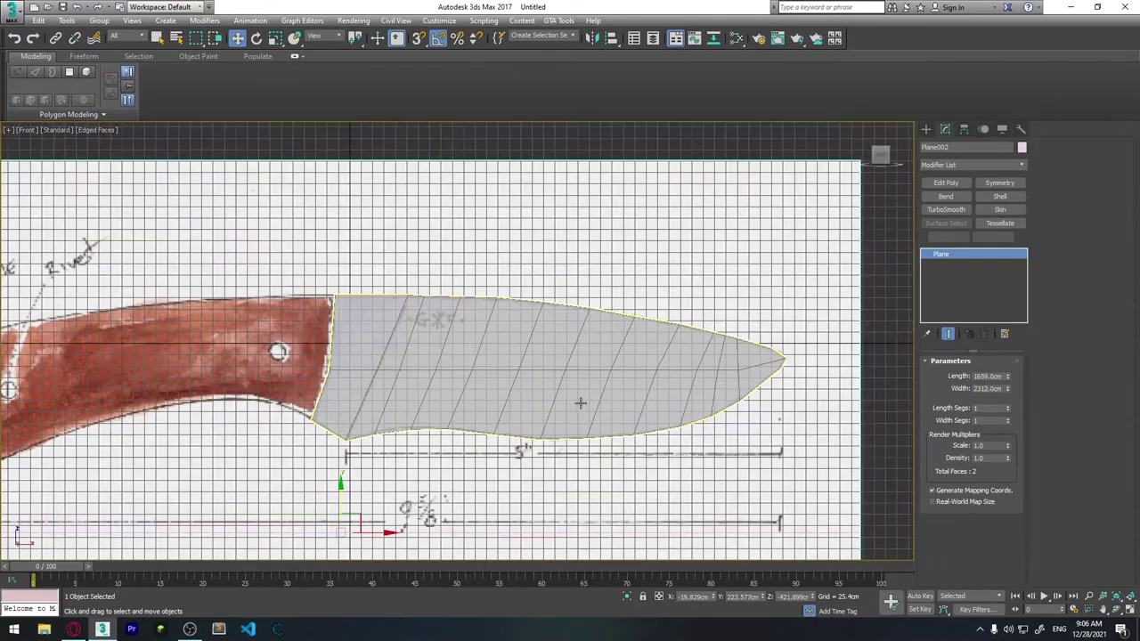
Step: Frame the whole blade and orbit in Perspective to check it against the reference planes
middle_drag(573, 420, 505, 392)
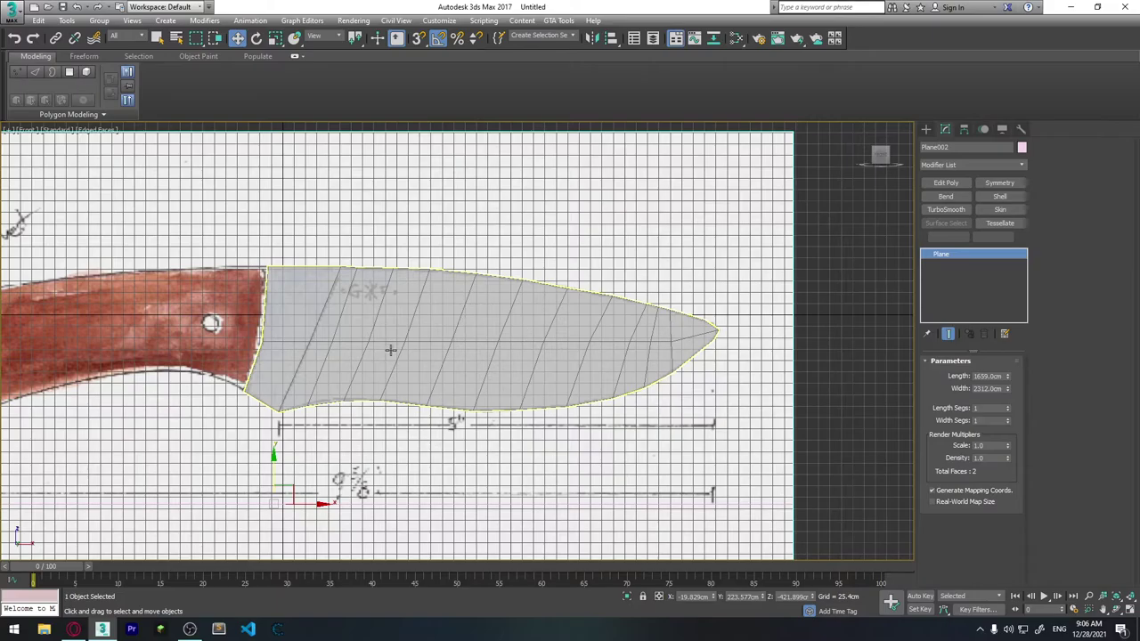
alt+middle_drag(390, 350, 443, 408)
key(shift+z)
key(p)
scroll(397, 352, down, 5)
alt+middle_drag(389, 339, 393, 454)
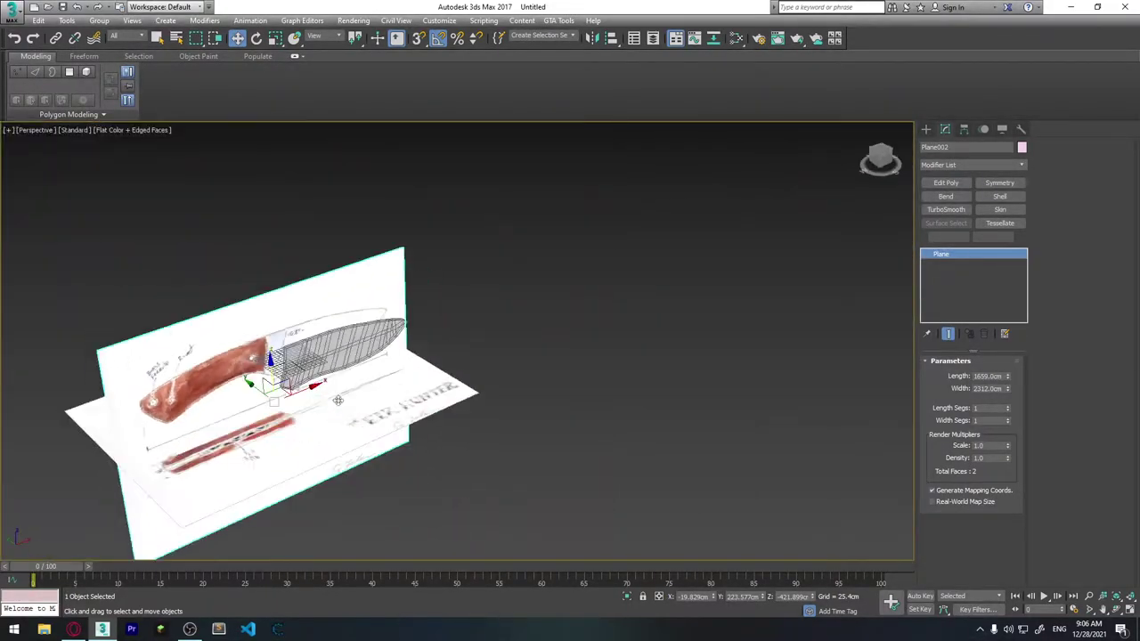
scroll(394, 454, up, 5)
mouse_move(394, 381)
alt+middle_down()
mouse_move(454, 390)
mouse_move(596, 447)
mouse_move(639, 446)
alt+middle_up()
scroll(648, 445, up, 3)
scroll(656, 443, up, 2)
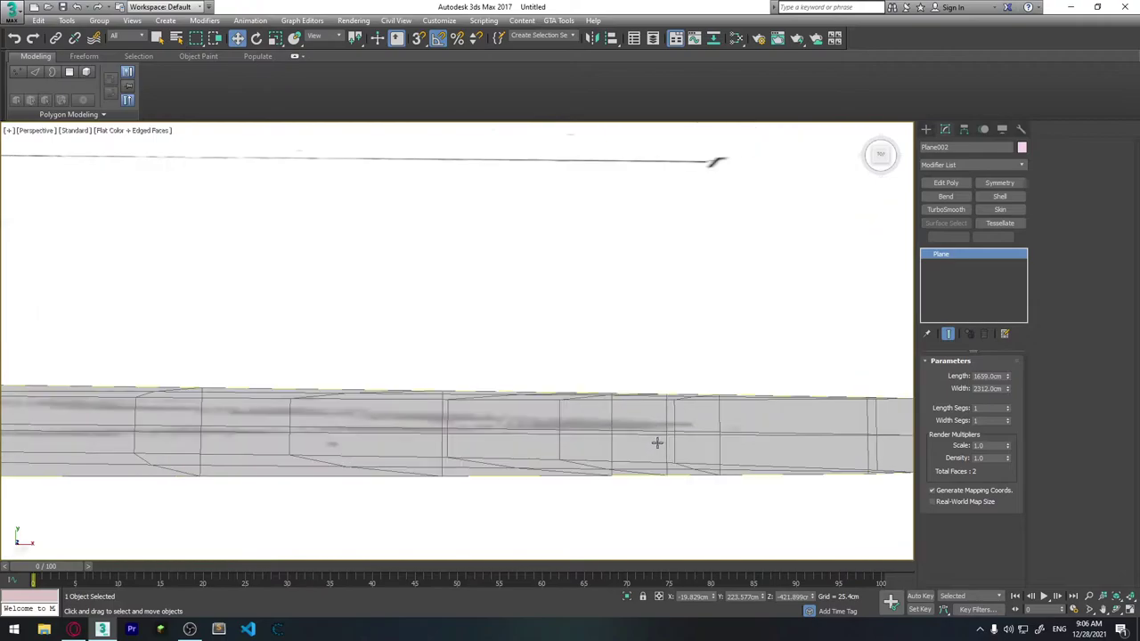
mouse_move(511, 428)
alt+middle_down()
mouse_move(529, 430)
mouse_move(373, 339)
mouse_move(582, 422)
mouse_move(560, 433)
mouse_move(547, 401)
mouse_move(580, 385)
mouse_move(579, 394)
mouse_move(557, 387)
mouse_move(542, 357)
mouse_move(530, 353)
mouse_move(580, 437)
mouse_move(565, 413)
mouse_move(481, 405)
alt+middle_up()
scroll(475, 405, up, 3)
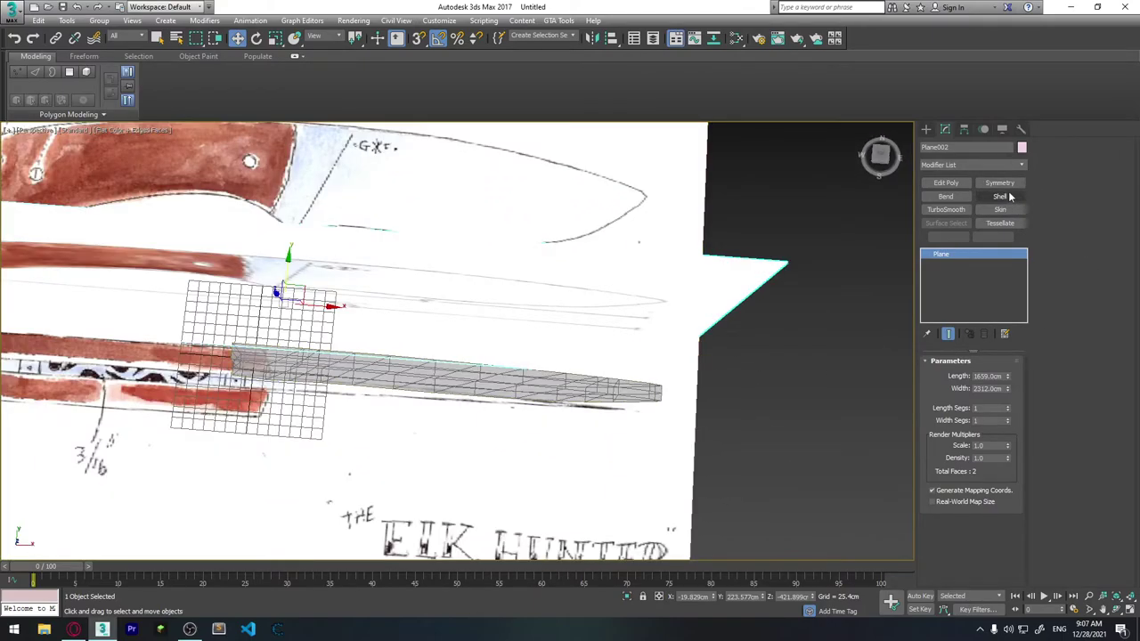
Step: Add a second Symmetry modifier above the Edit Poly, mirroring along the Z axis
key(t)
middle_drag(532, 356, 575, 357)
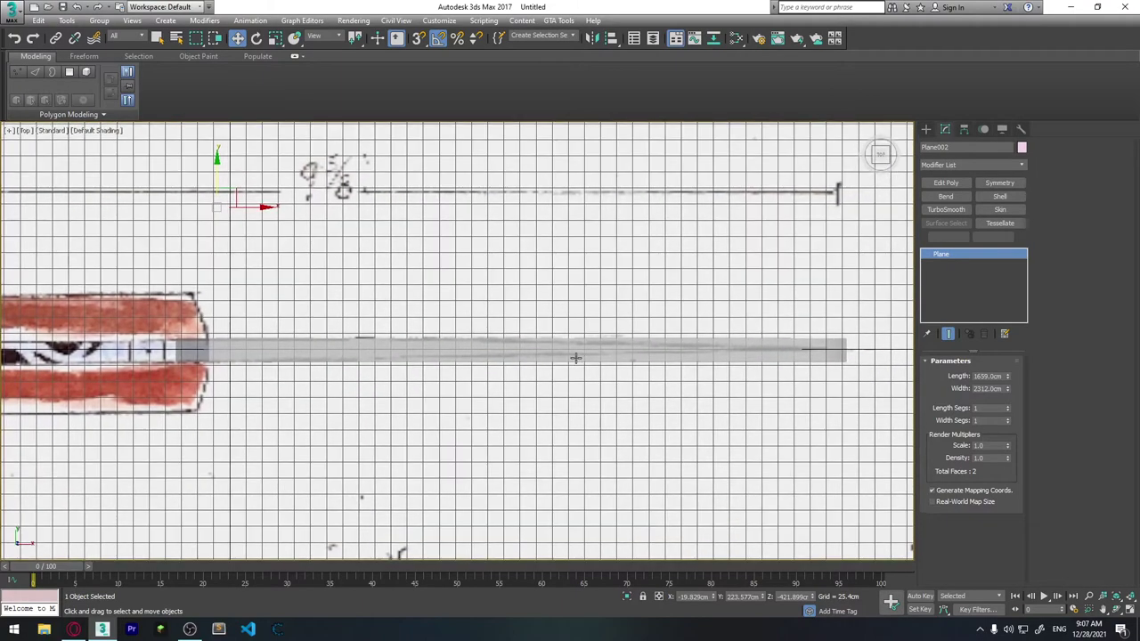
click(1000, 183)
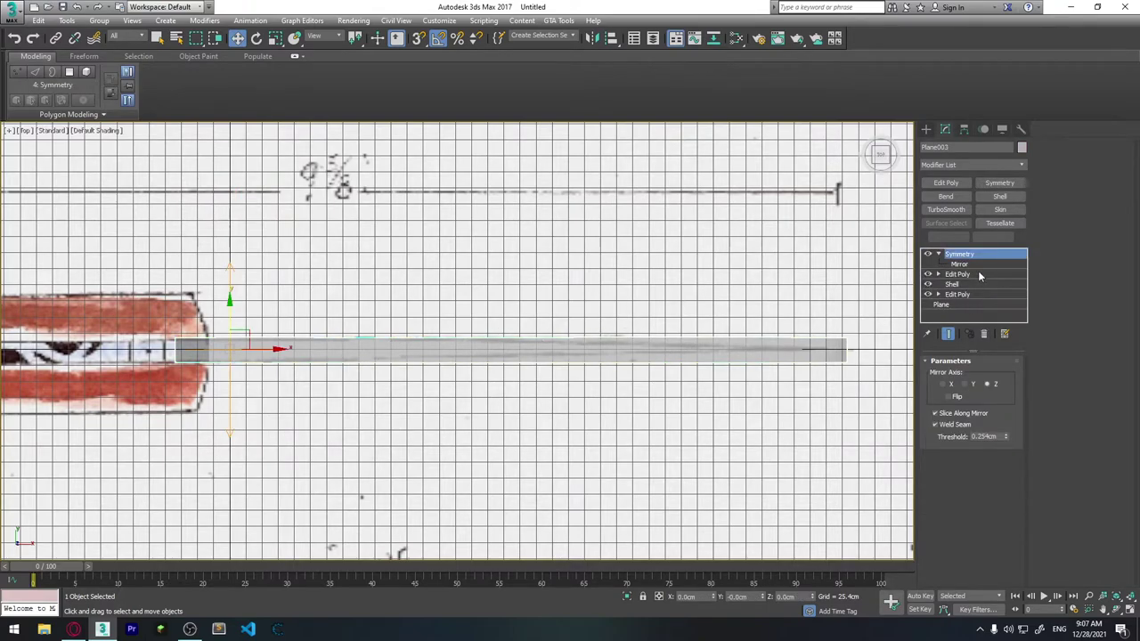
click(958, 274)
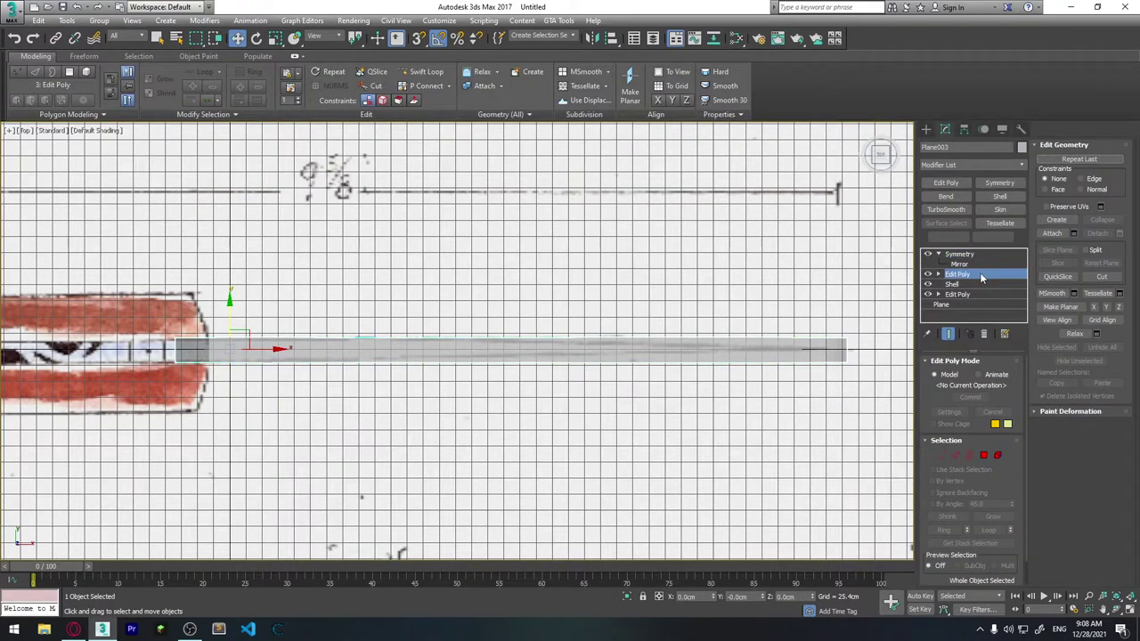
click(998, 183)
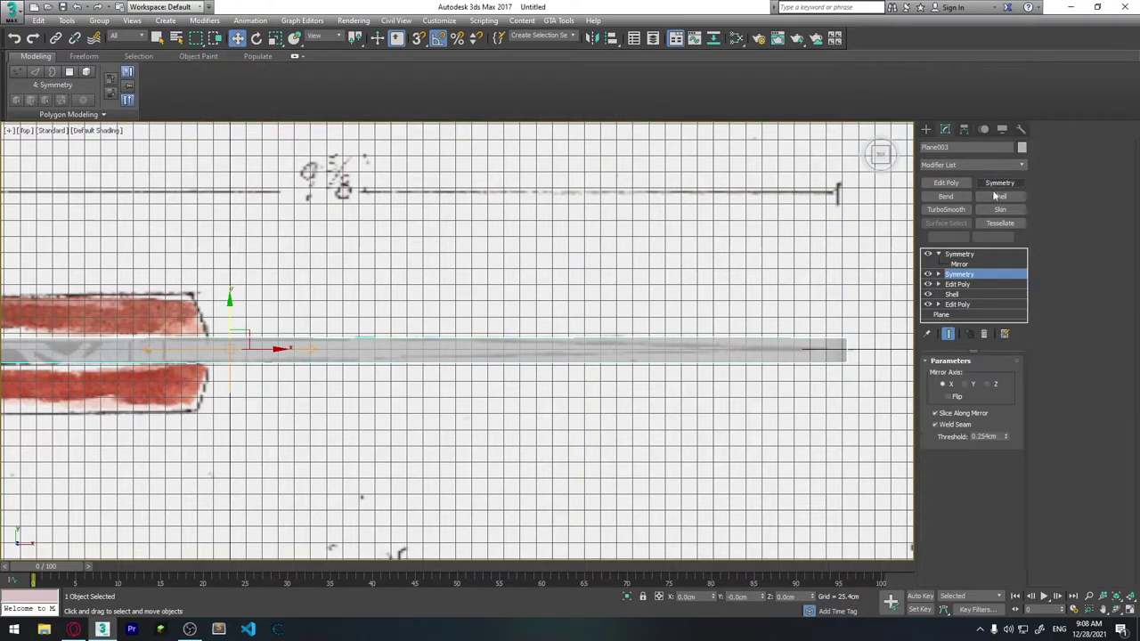
click(969, 385)
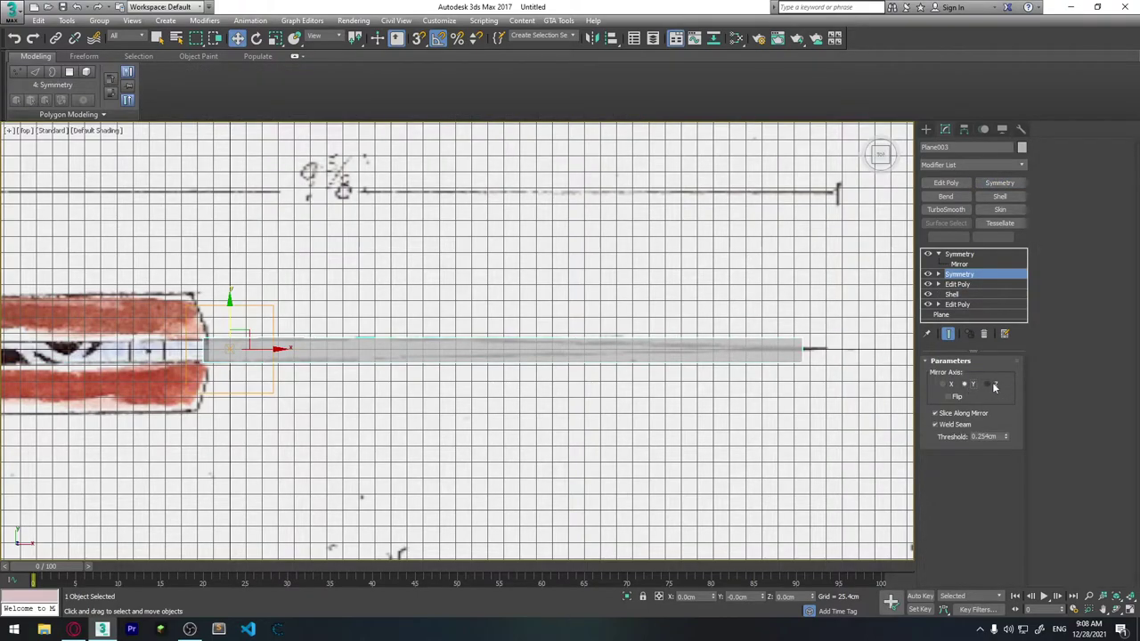
click(995, 386)
Step: Enter the new Symmetry's Mirror sub-object and shift the plane across the blade's thickness
middle_drag(815, 376, 833, 358)
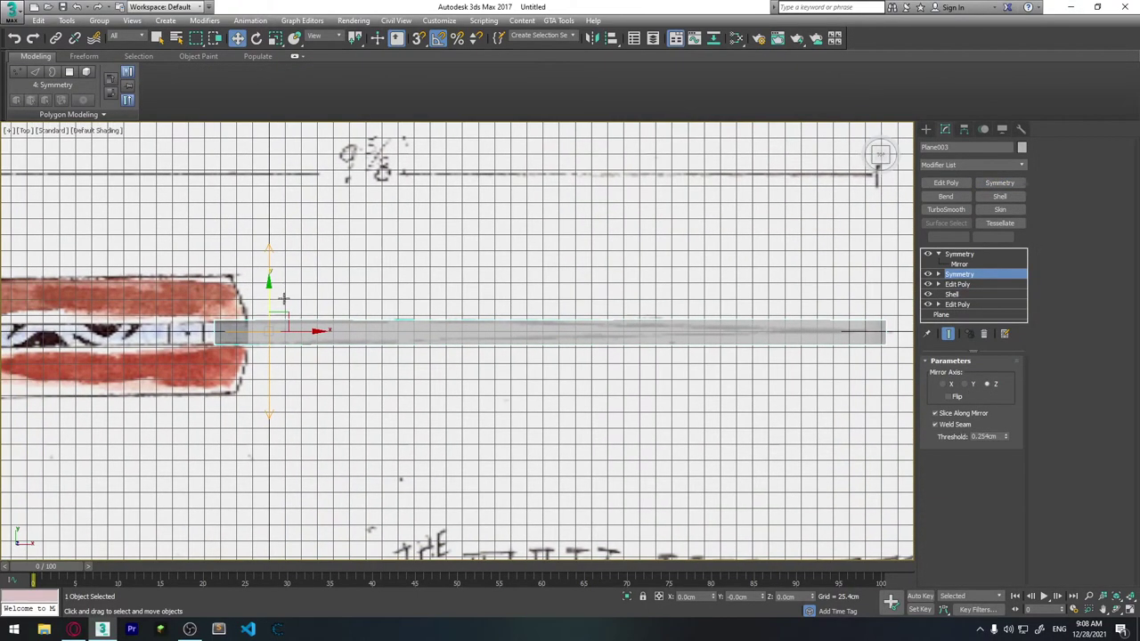
click(937, 274)
click(959, 284)
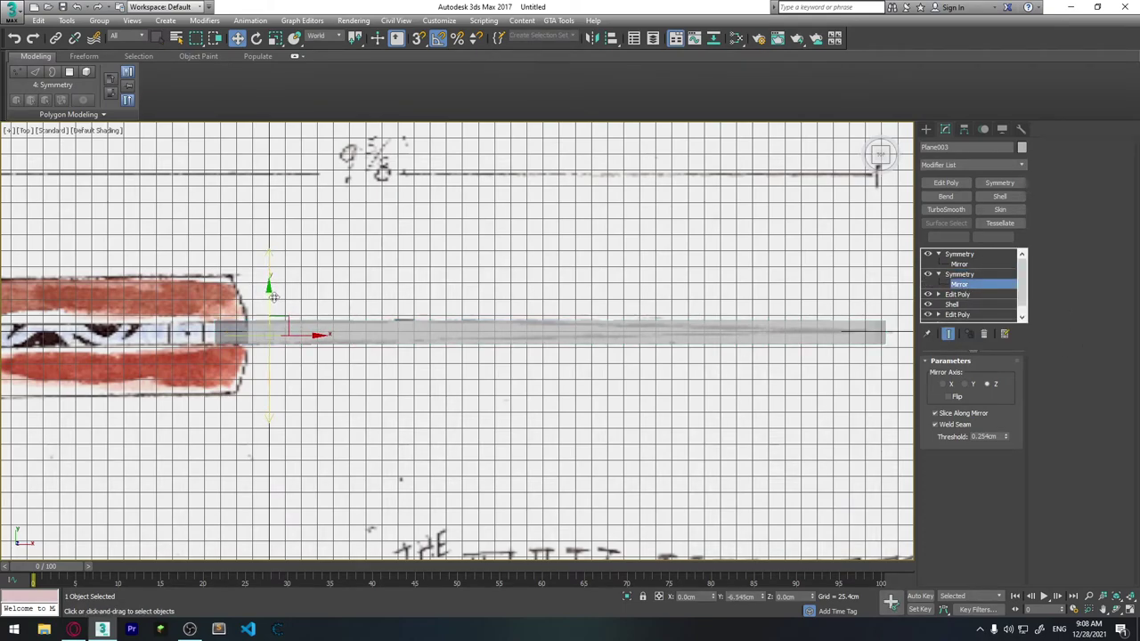
click(928, 256)
middle_drag(476, 326, 485, 309)
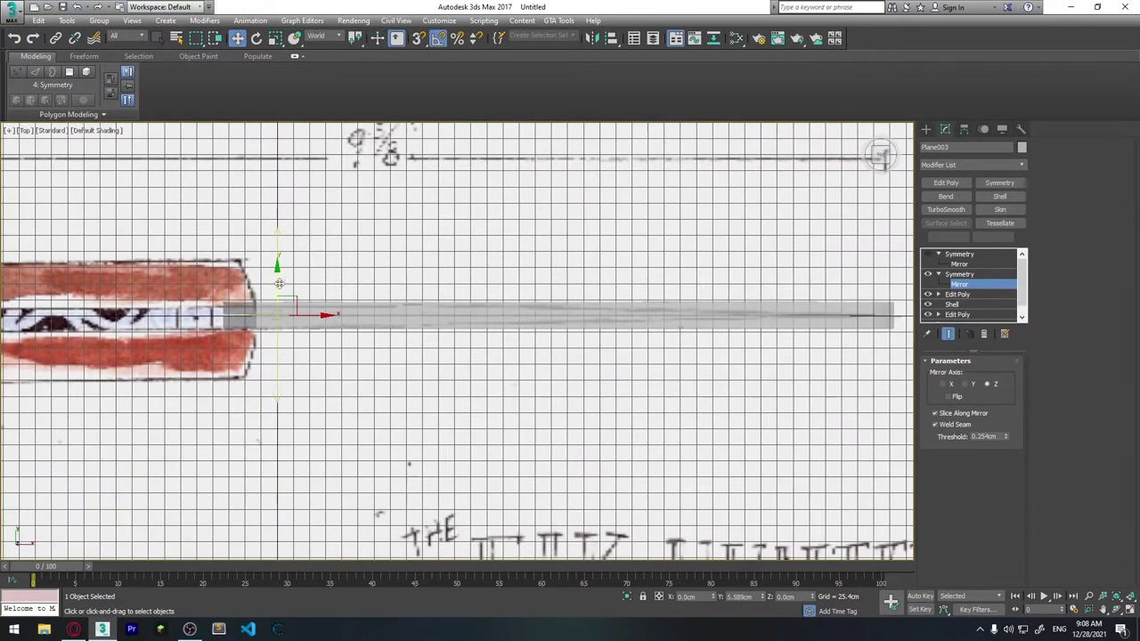
drag(273, 291, 278, 286)
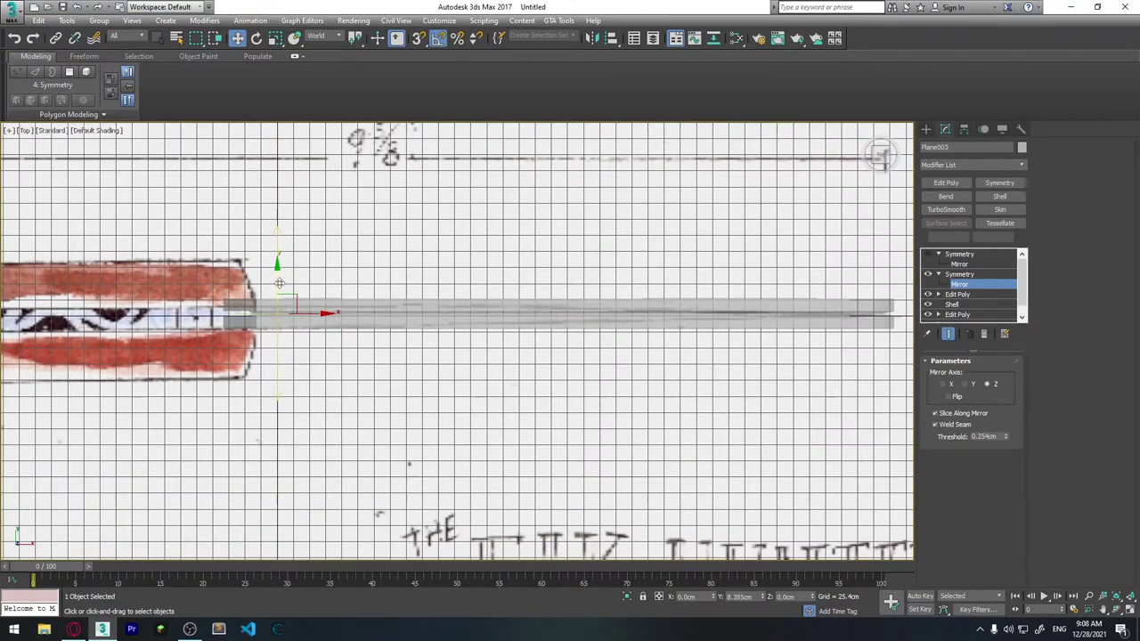
Step: Rotate the mirror plane, cancel once, then re-rotate it flat with the blade and exit Mirror
key(e)
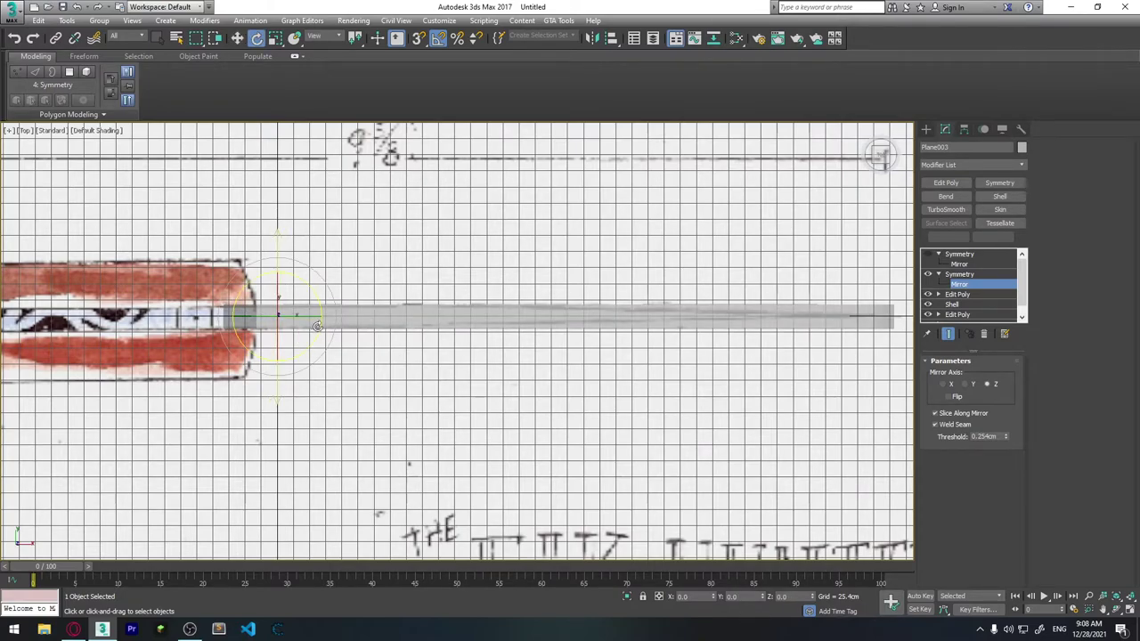
drag(319, 325, 335, 323)
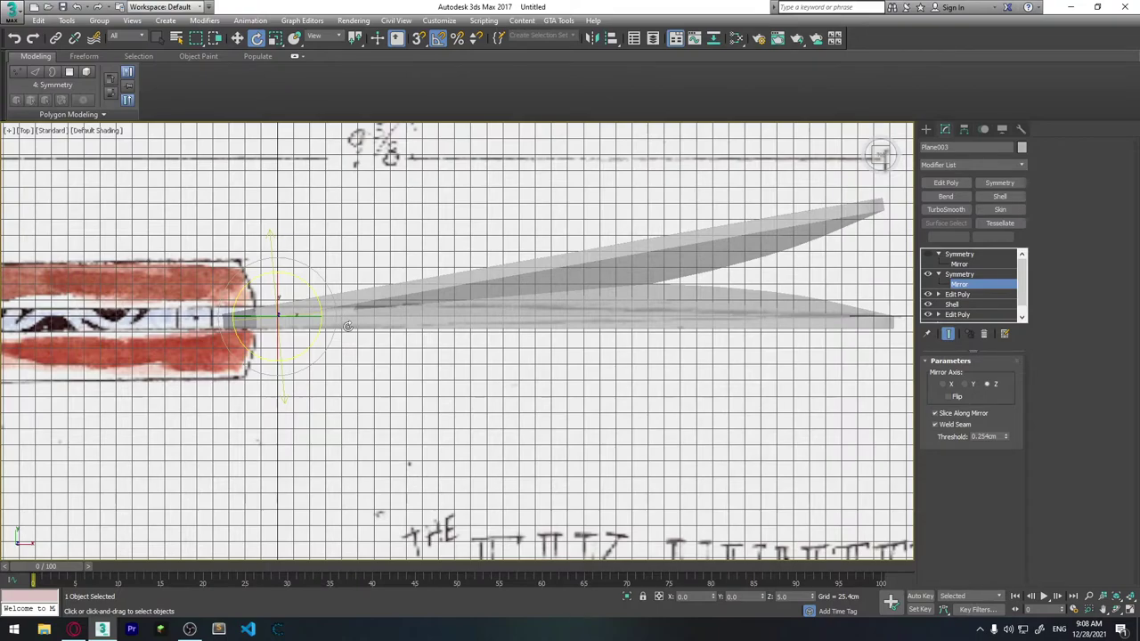
right_click(349, 331)
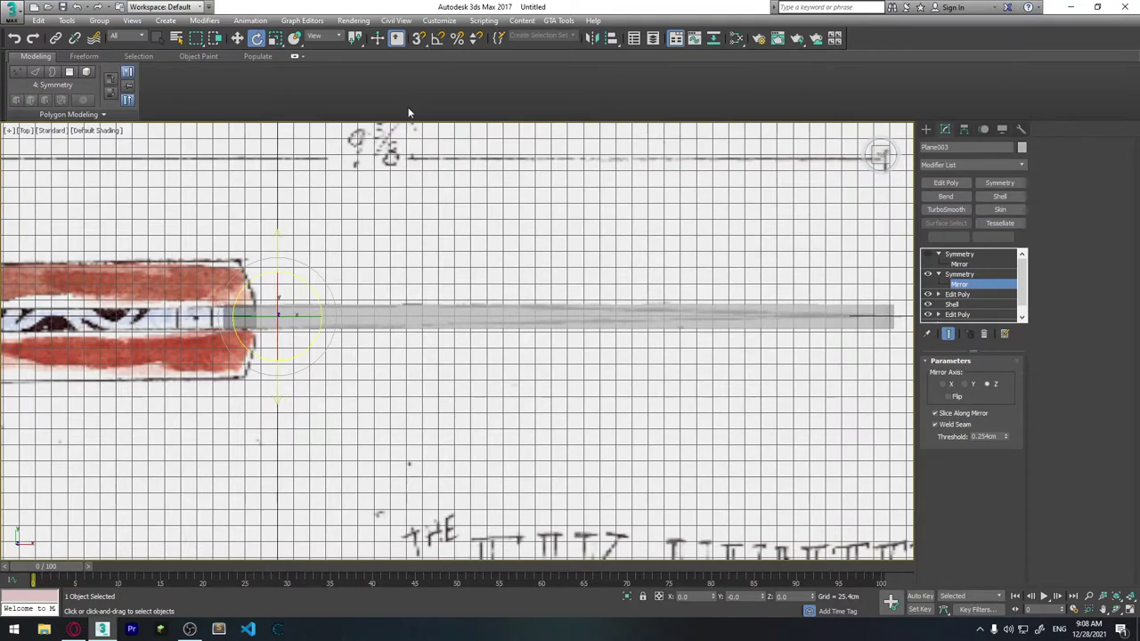
drag(314, 297, 348, 288)
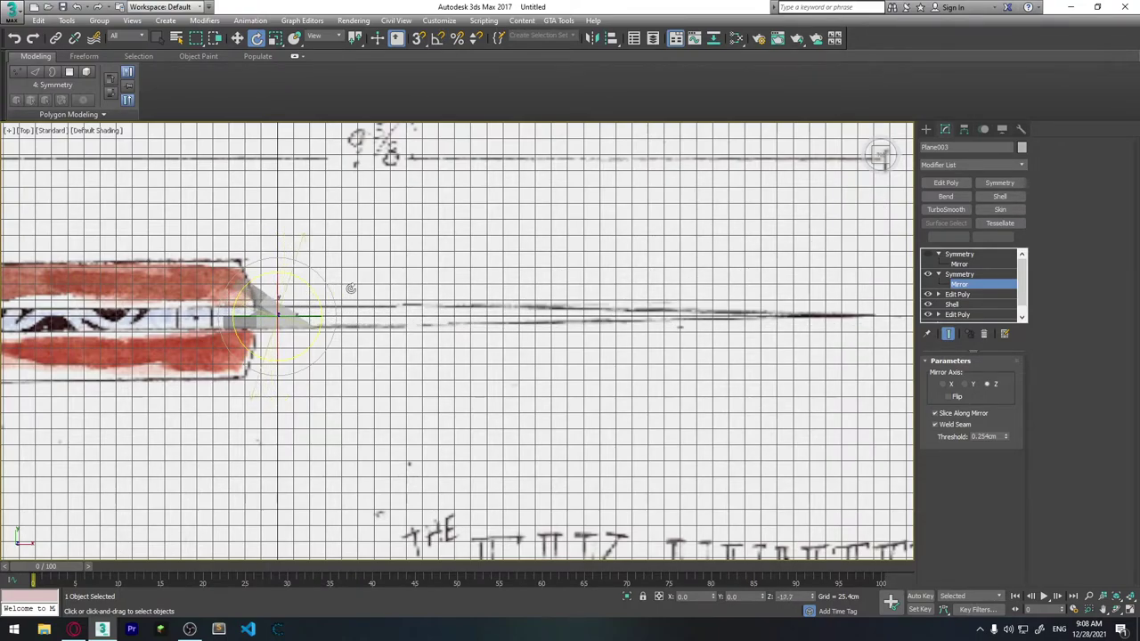
drag(556, 229, 472, 151)
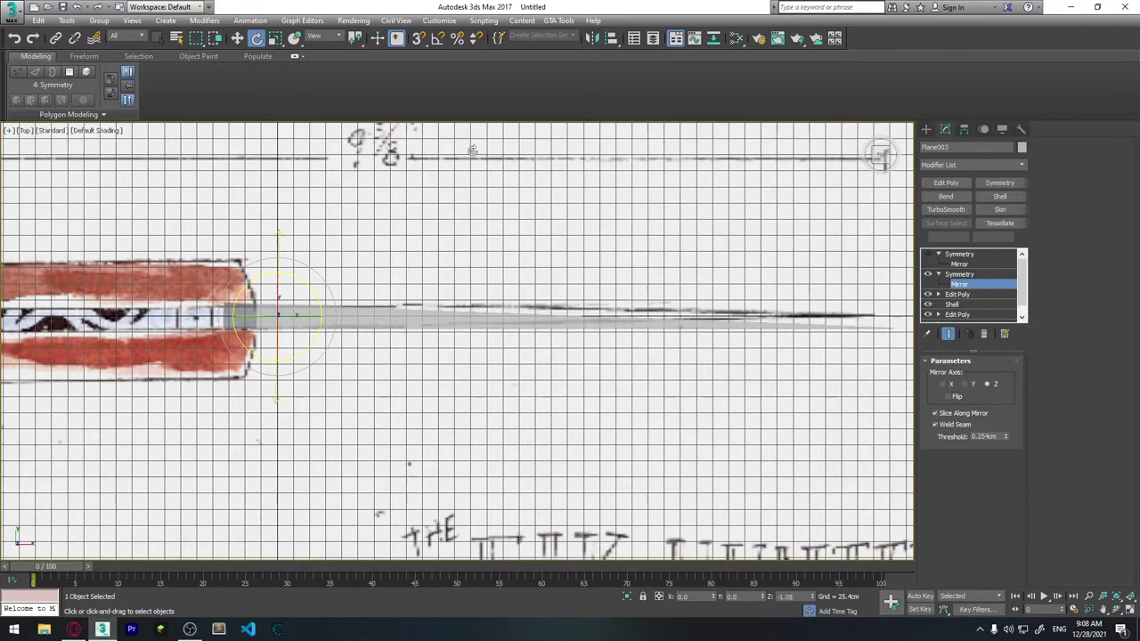
drag(471, 151, 472, 151)
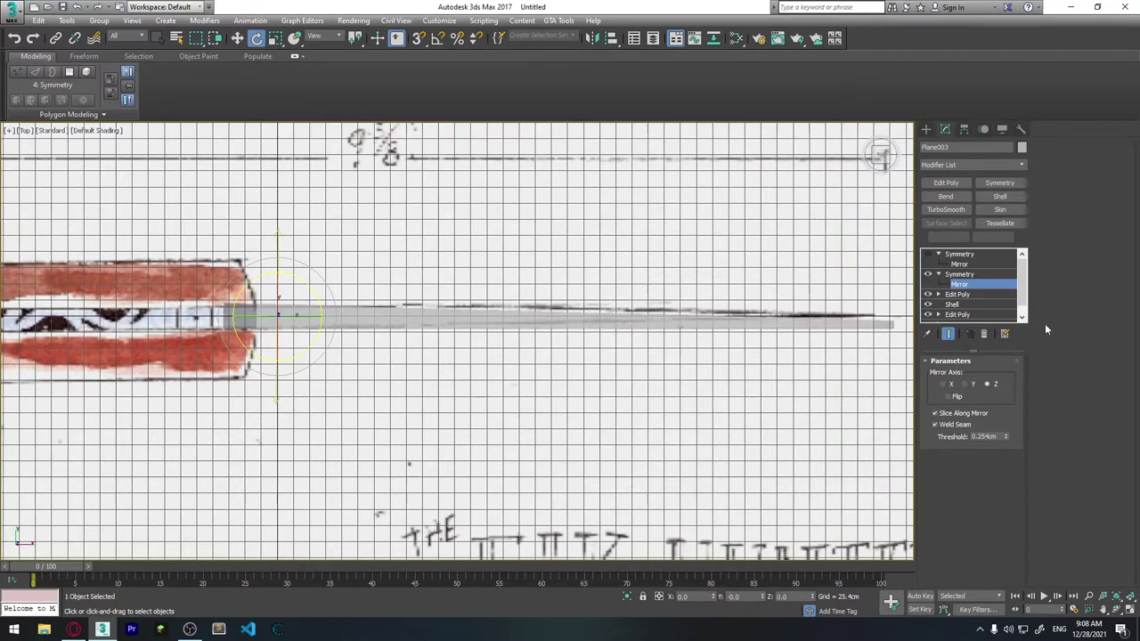
middle_drag(699, 309, 730, 326)
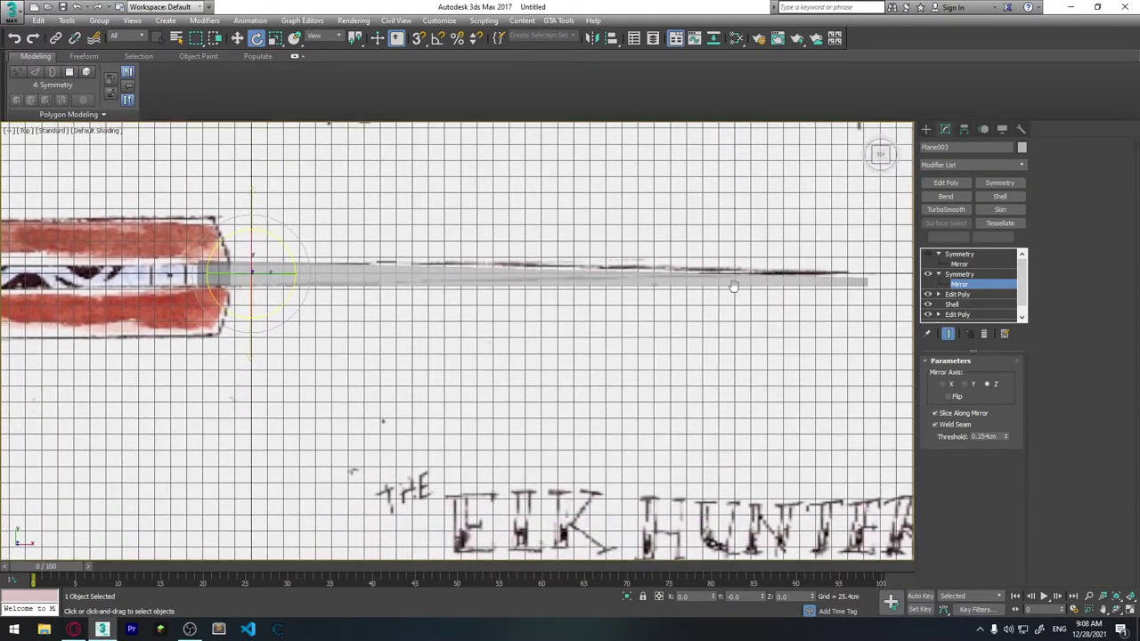
middle_drag(730, 326, 713, 306)
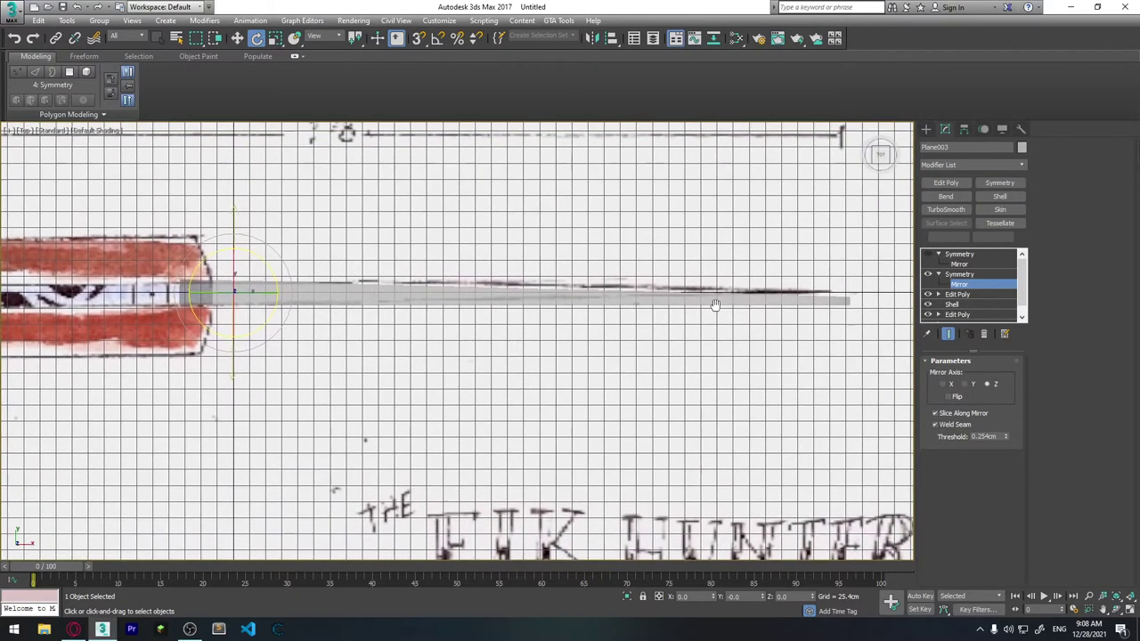
click(960, 274)
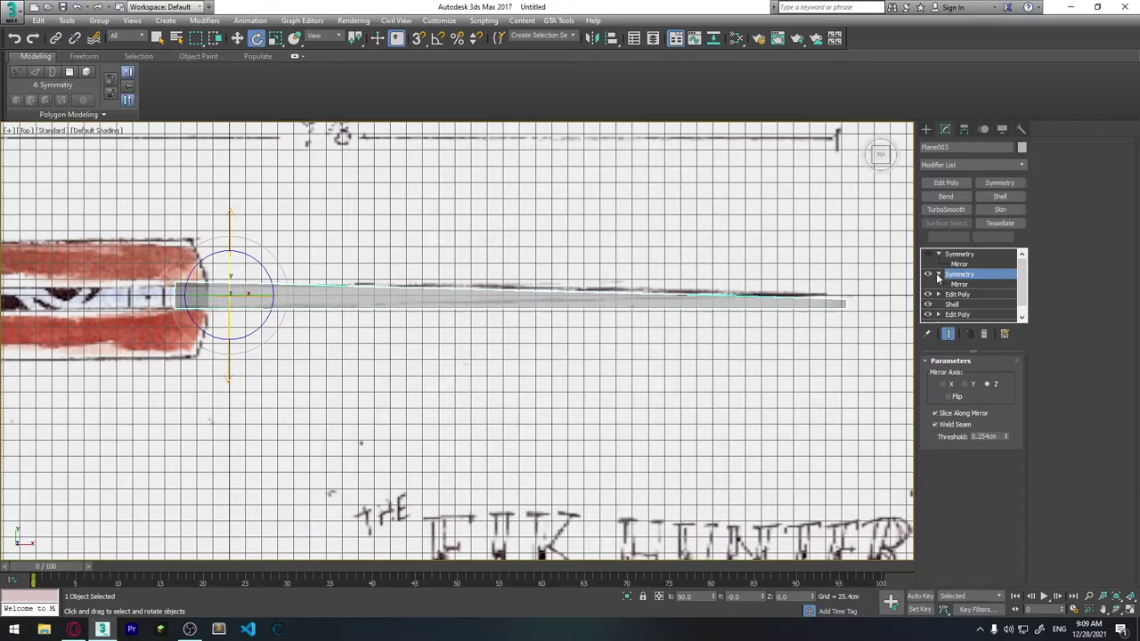
click(937, 274)
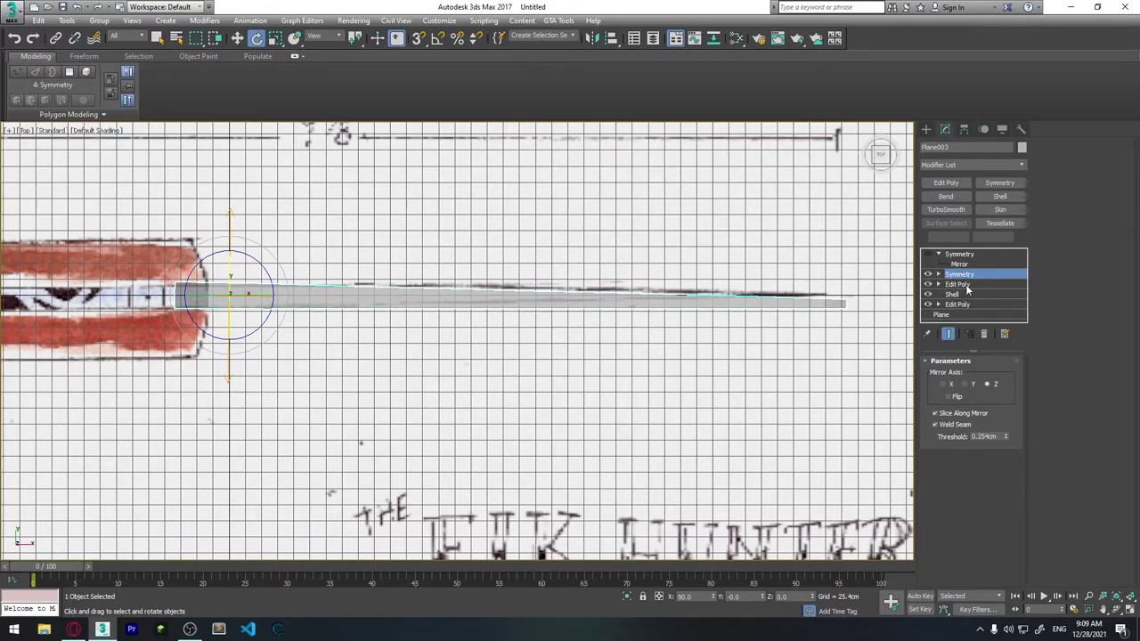
middle_drag(684, 321, 626, 311)
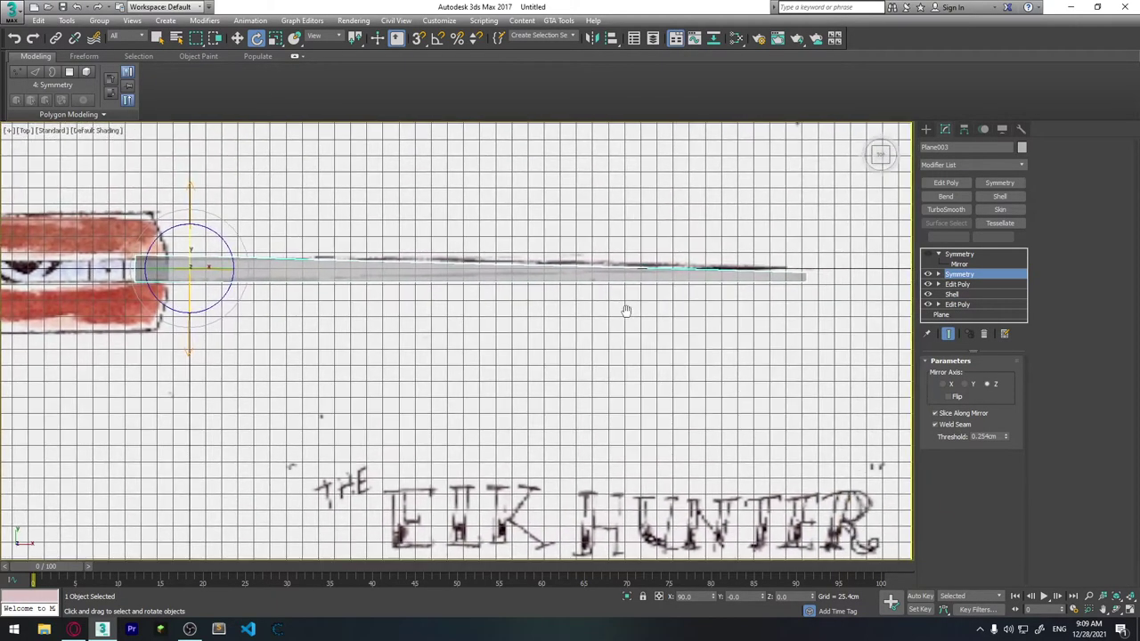
Step: Add an Edit Poly modifier above the Symmetry, followed by a Bend modifier
click(948, 182)
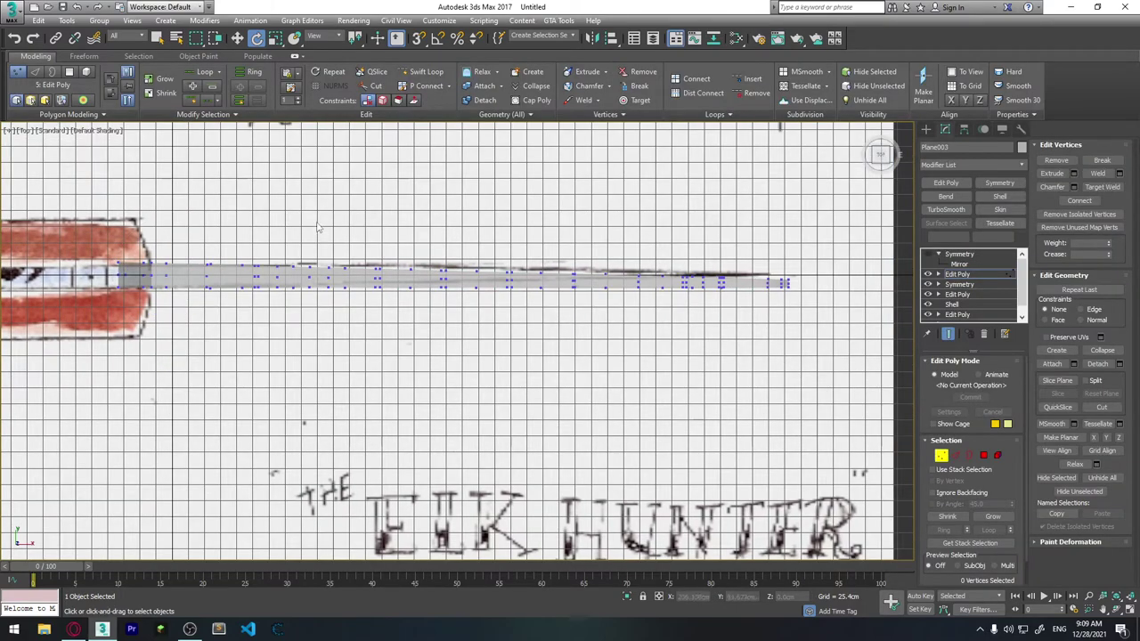
key(1)
middle_drag(464, 315, 478, 315)
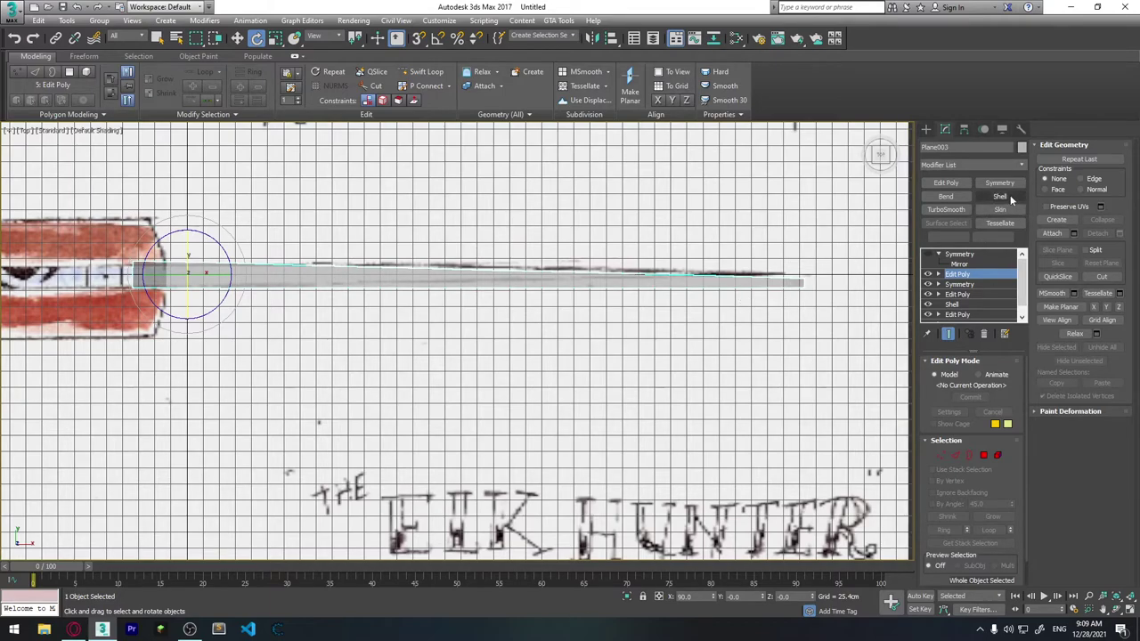
click(954, 196)
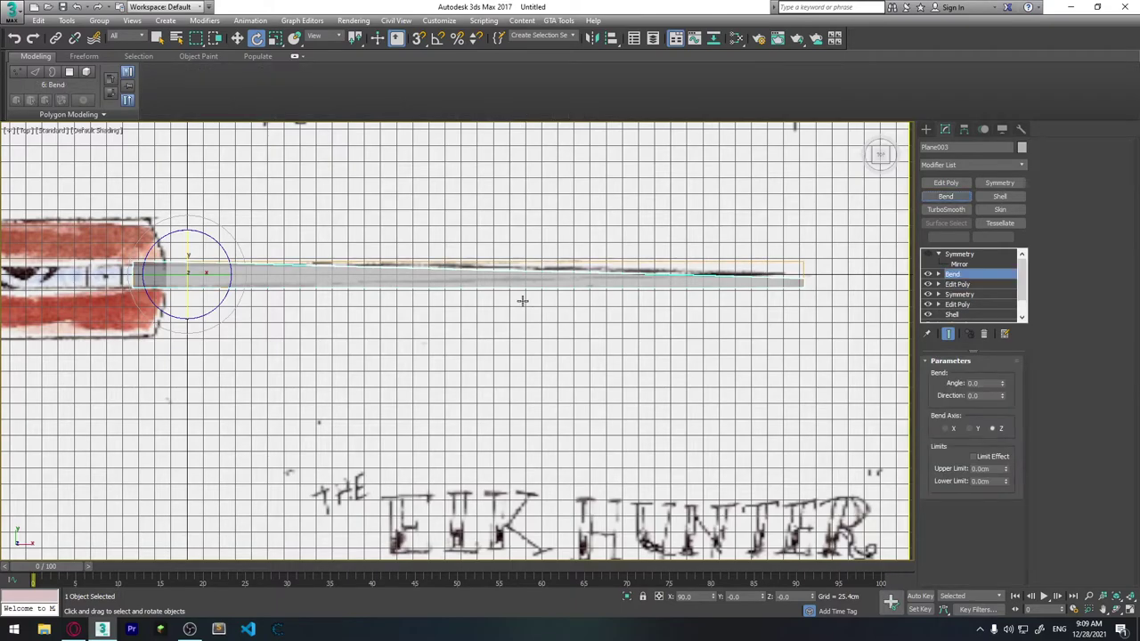
Step: Set the Bend angle to 2.0° along X so the blade's far end curves slightly
key(w)
key(p)
mouse_move(546, 339)
alt+middle_down()
mouse_move(438, 213)
mouse_move(623, 343)
mouse_move(940, 408)
alt+middle_up()
scroll(438, 213, up, 3)
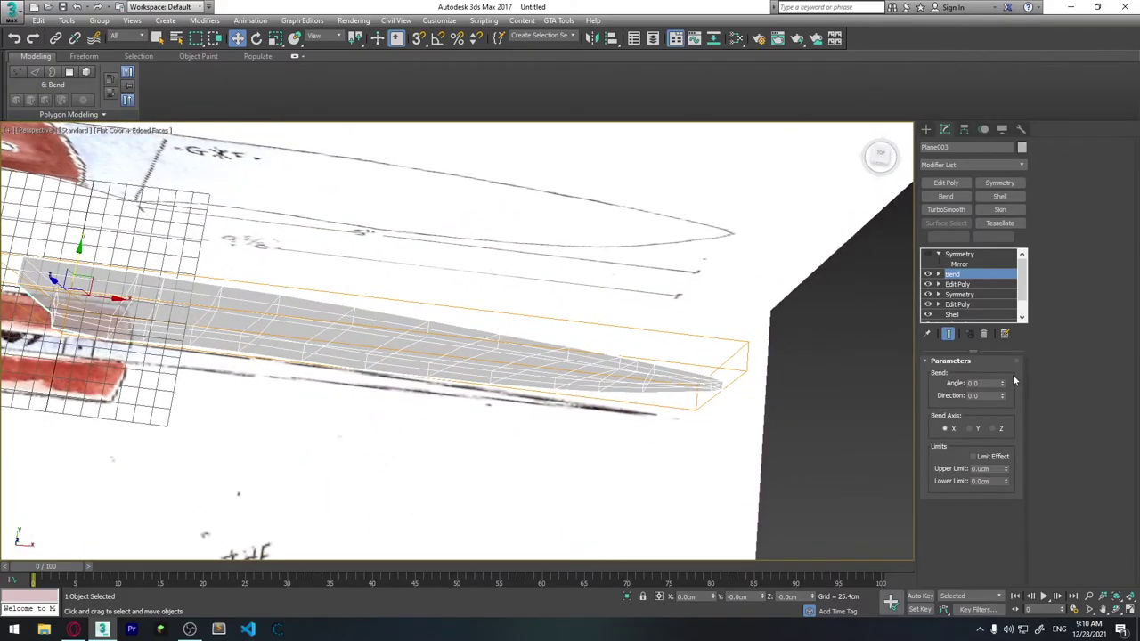
drag(1002, 383, 985, 394)
key(t)
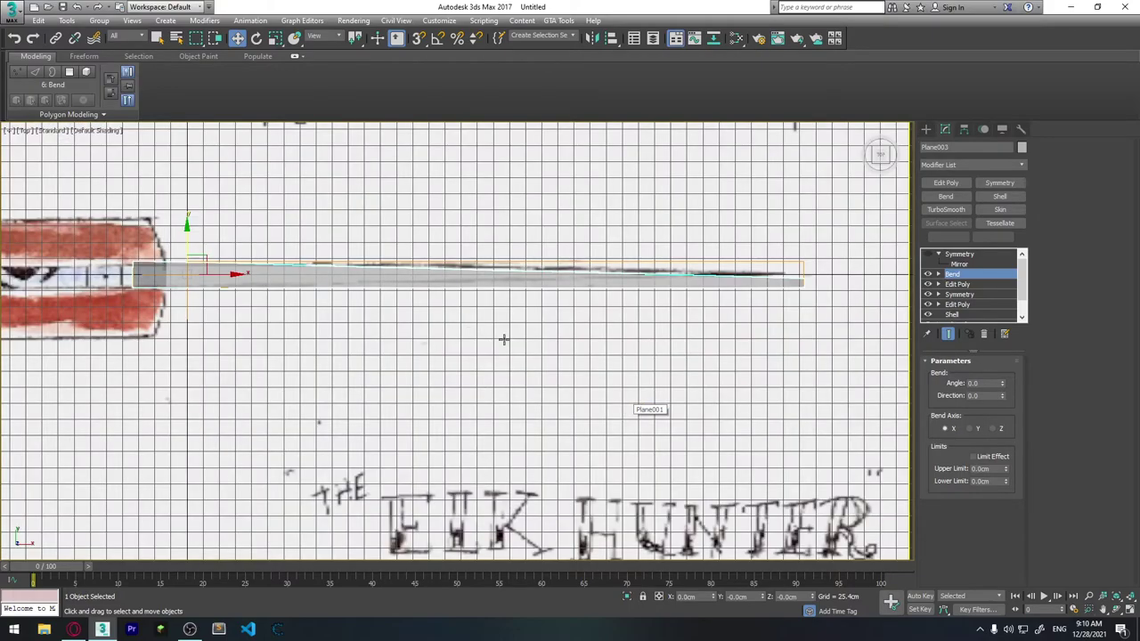
middle_drag(503, 339, 578, 325)
drag(1006, 385, 1003, 381)
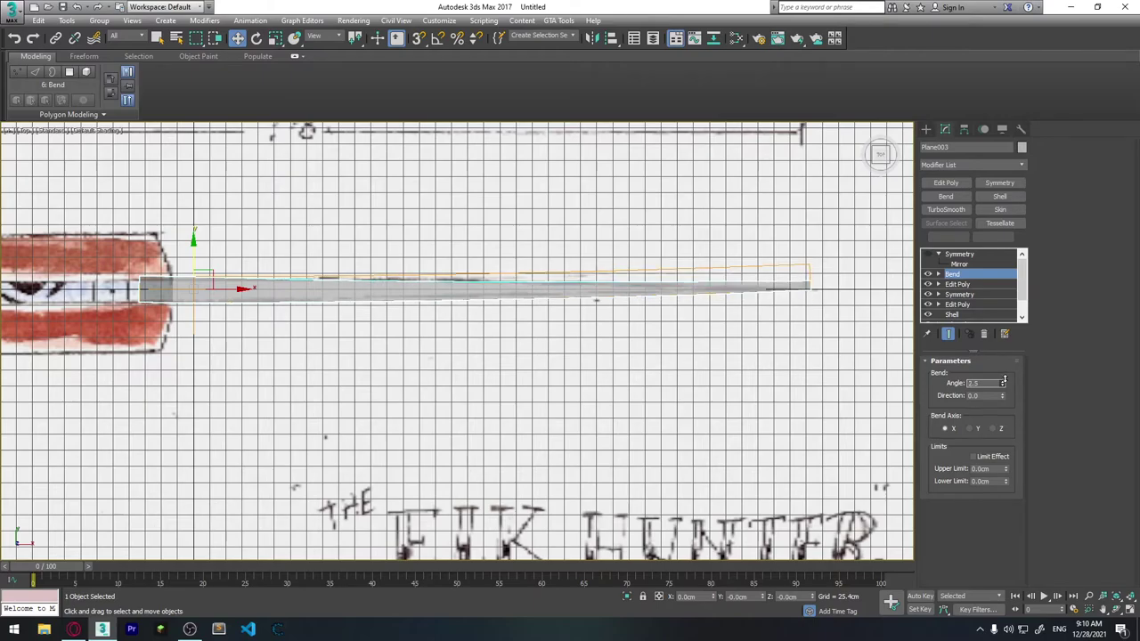
alt+middle_drag(602, 302, 487, 394)
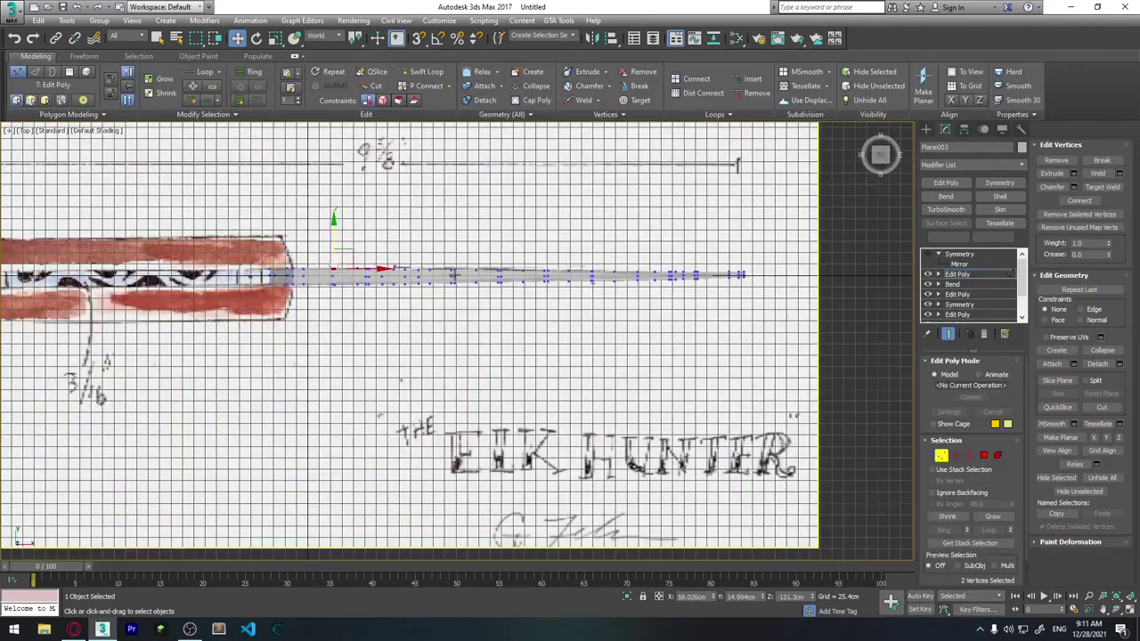
Step: Nudge the selected blade vertices slightly along Y
scroll(478, 261, up, 5)
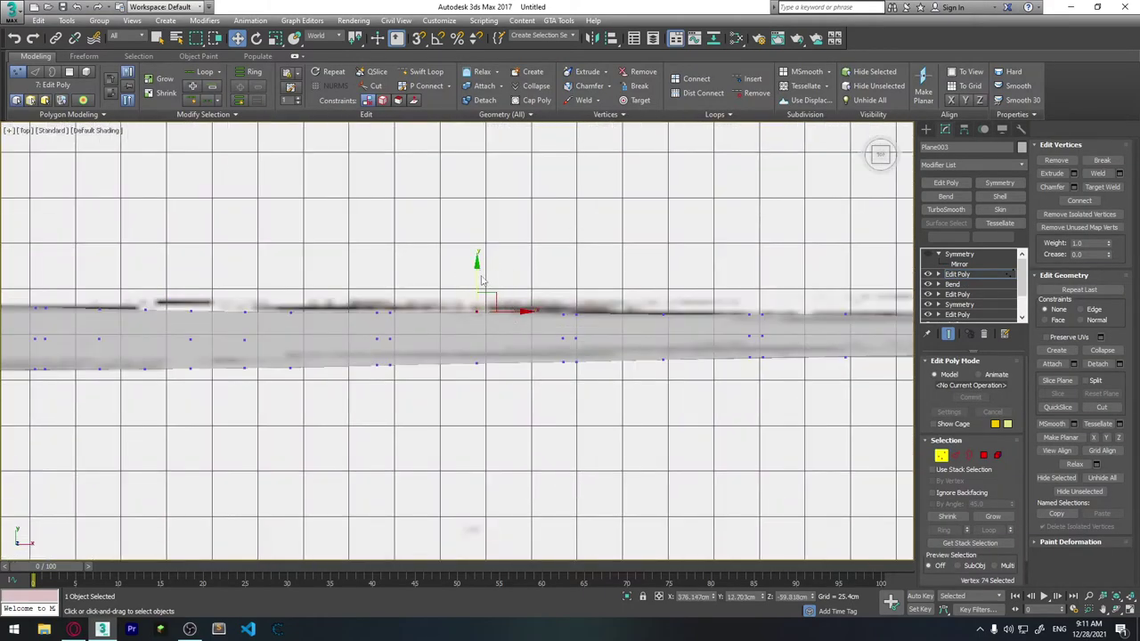
drag(479, 278, 478, 275)
scroll(478, 276, down, 3)
scroll(580, 367, down, 2)
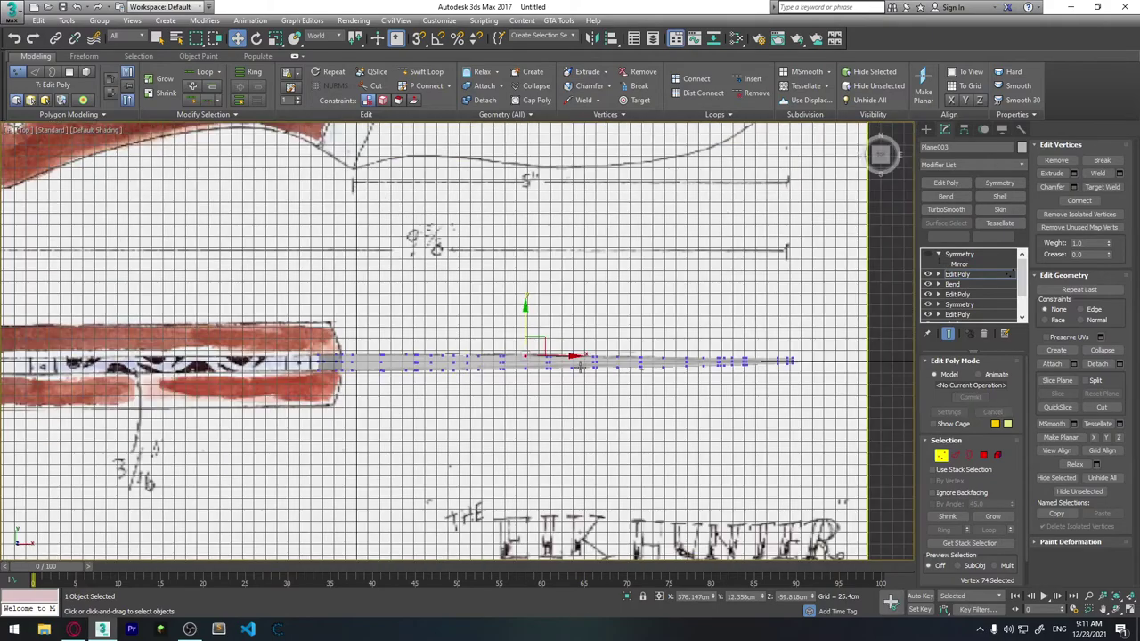
Step: Re-enable the top Symmetry modifier and check the mirrored blade from tip to handle
click(928, 255)
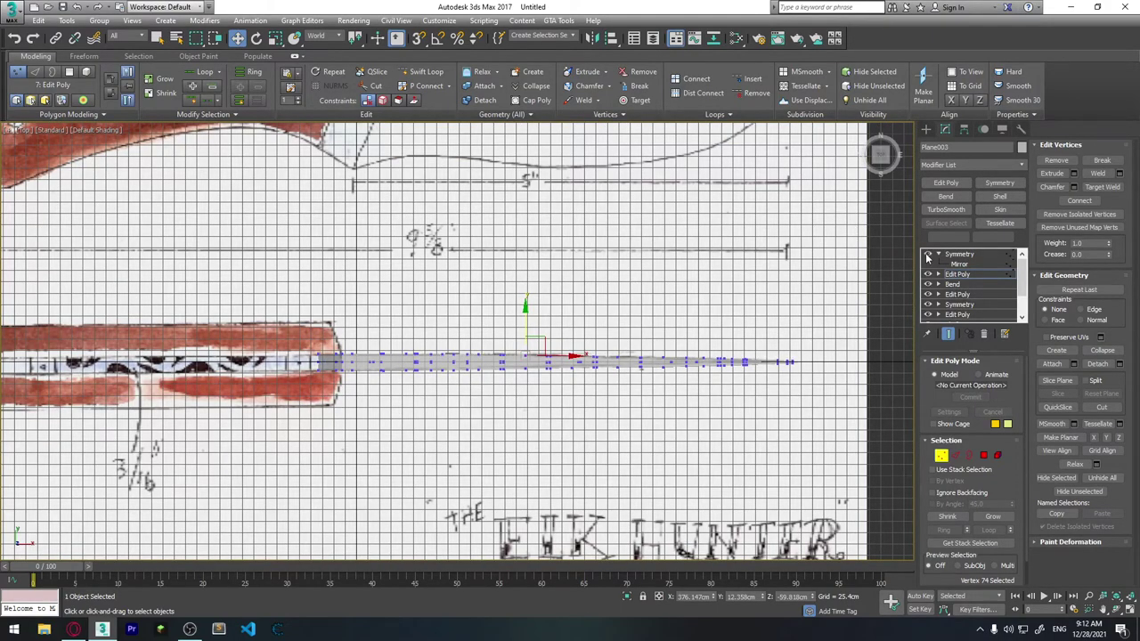
scroll(566, 329, up, 3)
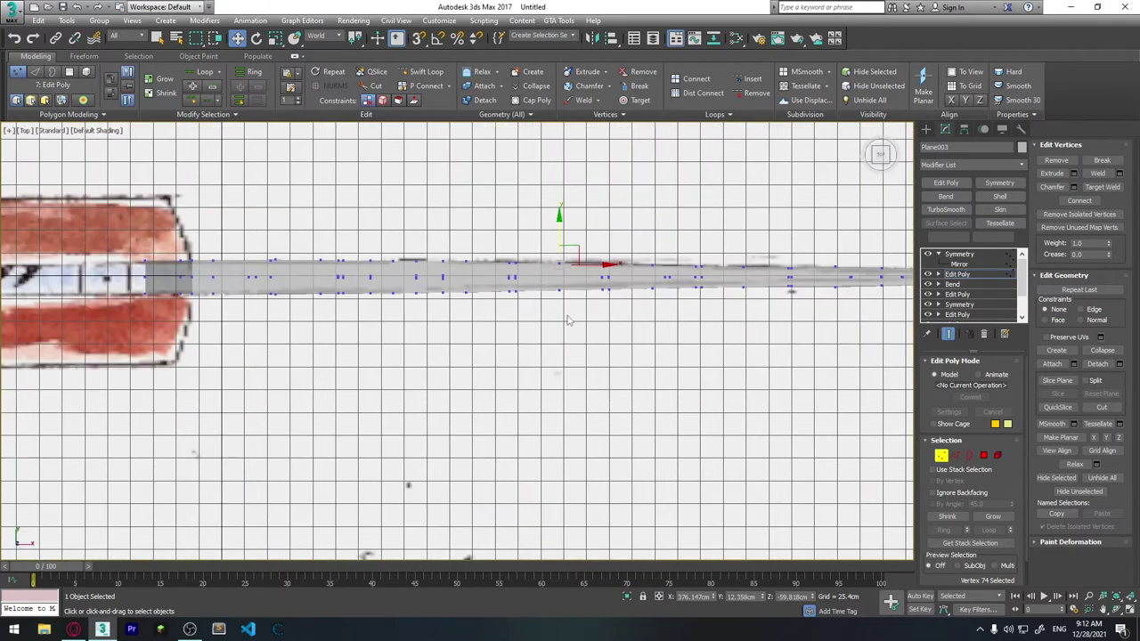
scroll(566, 329, down, 1)
scroll(566, 330, up, 1)
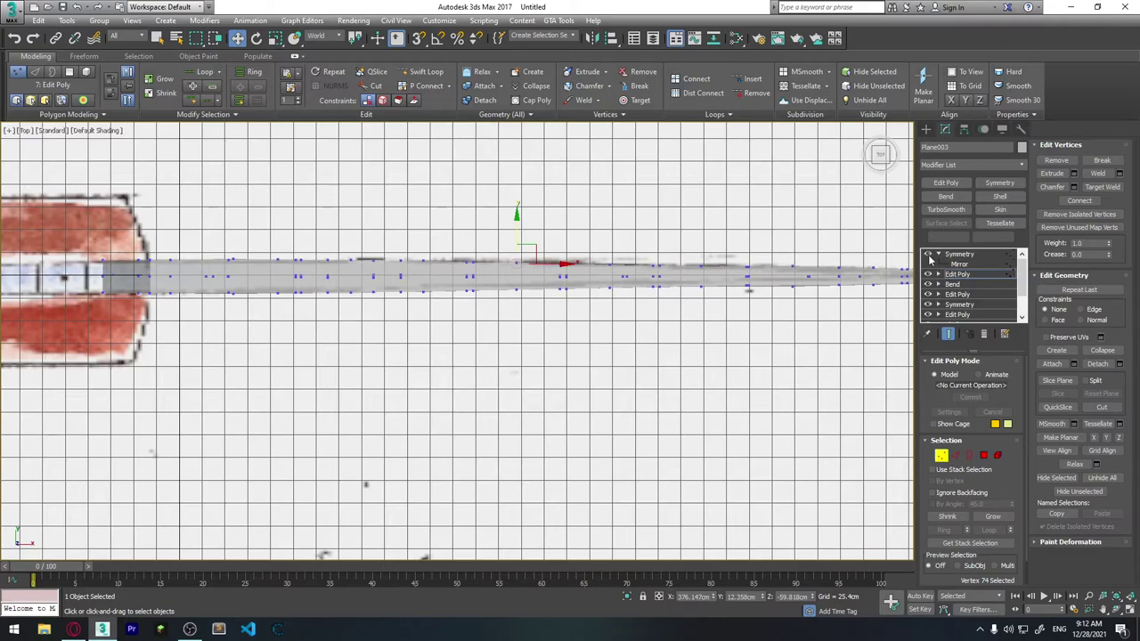
middle_drag(725, 331, 681, 309)
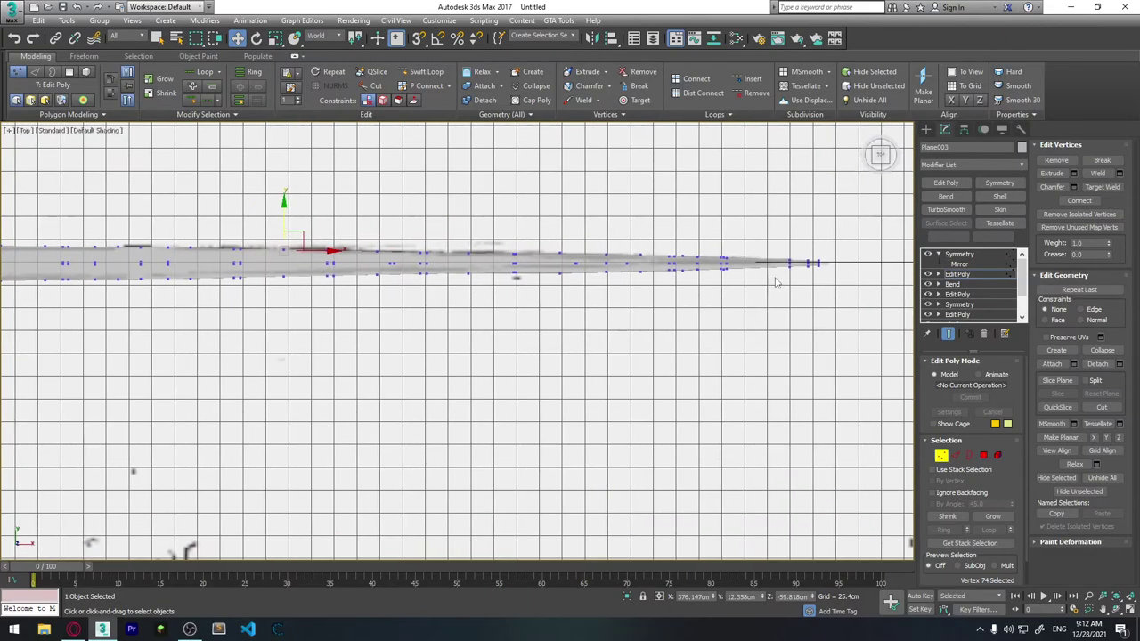
mouse_move(775, 283)
middle_down()
mouse_move(773, 314)
mouse_move(685, 328)
middle_up()
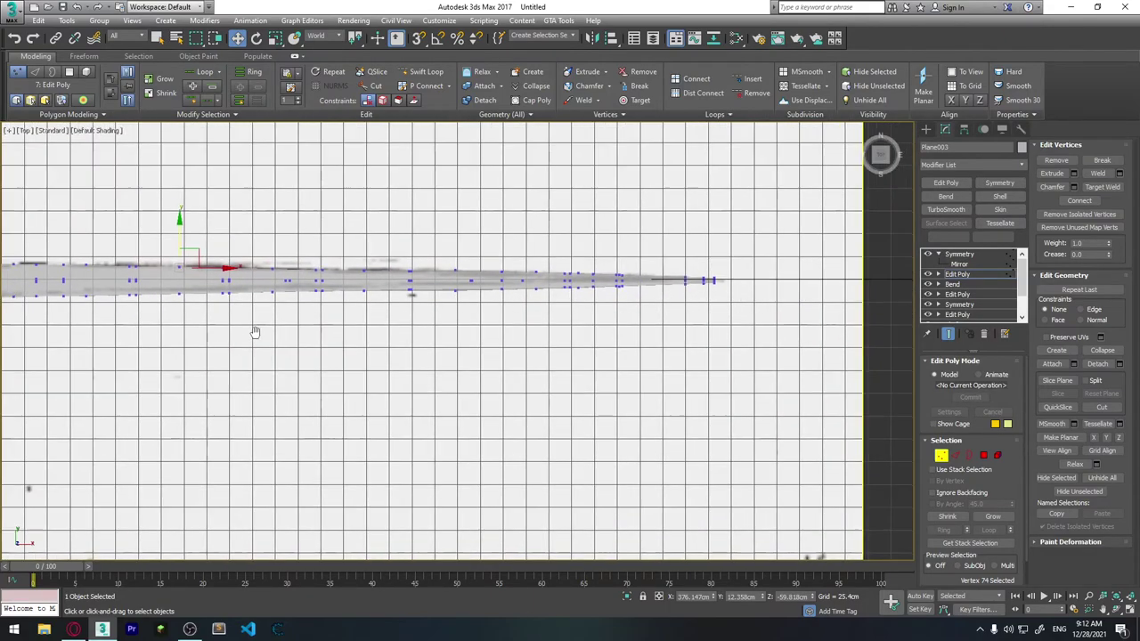
mouse_move(254, 332)
middle_down()
mouse_move(761, 321)
mouse_move(621, 334)
middle_up()
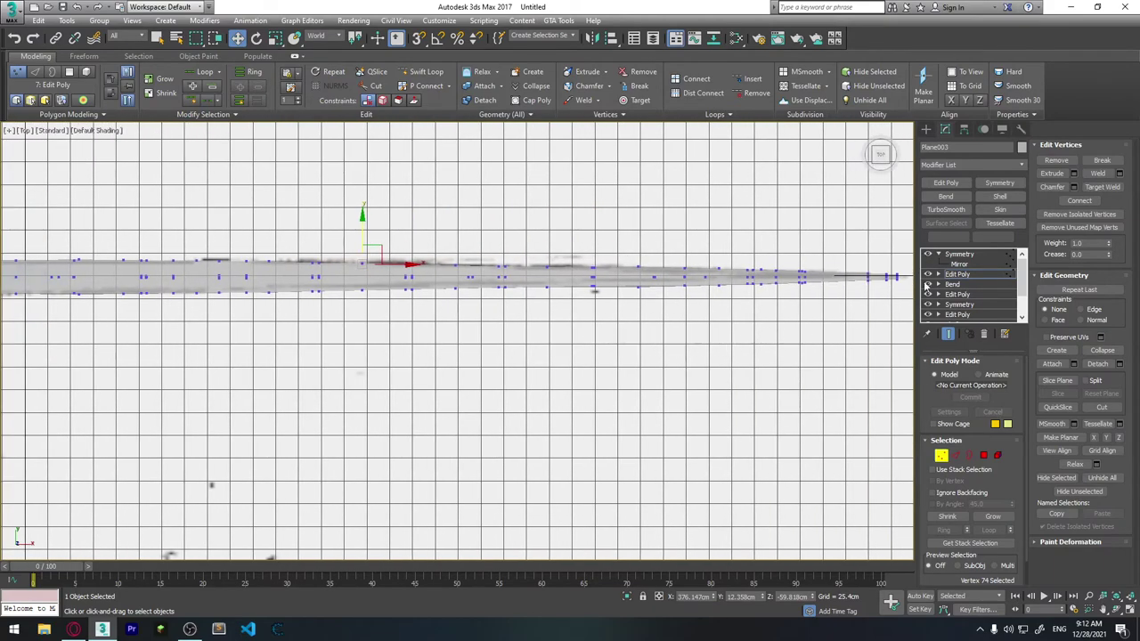
Step: Select the top Symmetry modifier and view the full mirrored blade in Perspective
click(959, 253)
scroll(727, 348, up, 2)
scroll(720, 353, up, 2)
mouse_move(720, 353)
alt+middle_down()
mouse_move(693, 317)
mouse_move(738, 293)
alt+middle_up()
key(p)
scroll(534, 356, down, 5)
mouse_move(534, 356)
alt+middle_down()
mouse_move(478, 360)
mouse_move(428, 460)
mouse_move(655, 498)
alt+middle_up()
scroll(478, 361, up, 5)
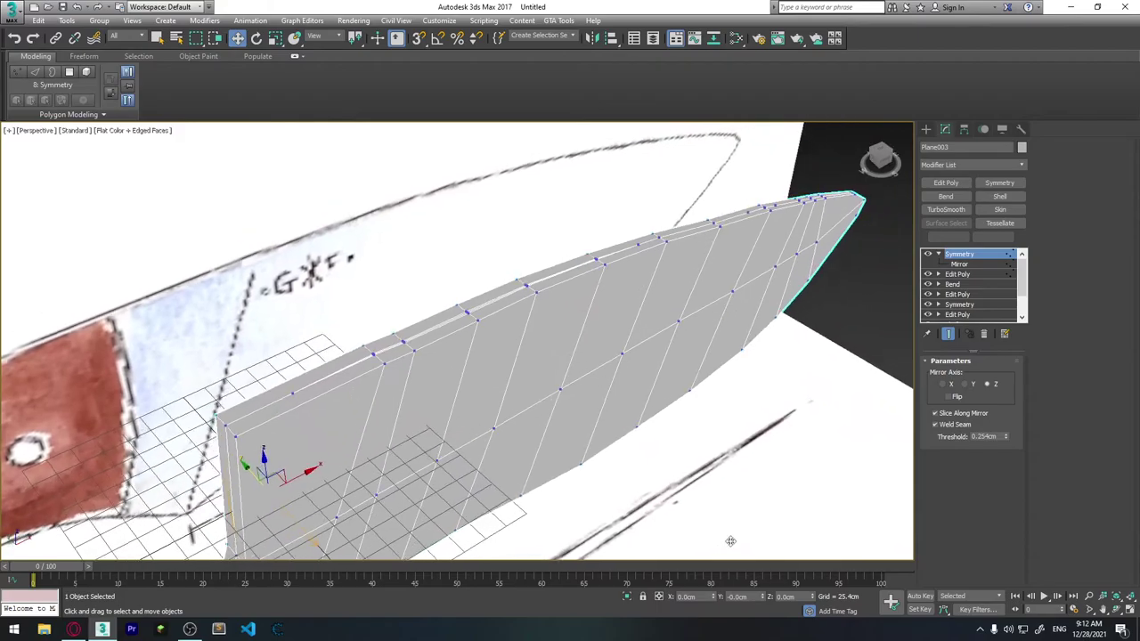
mouse_move(654, 498)
alt+middle_down()
mouse_move(715, 456)
mouse_move(630, 445)
mouse_move(710, 400)
mouse_move(660, 395)
alt+middle_up()
scroll(631, 445, up, 5)
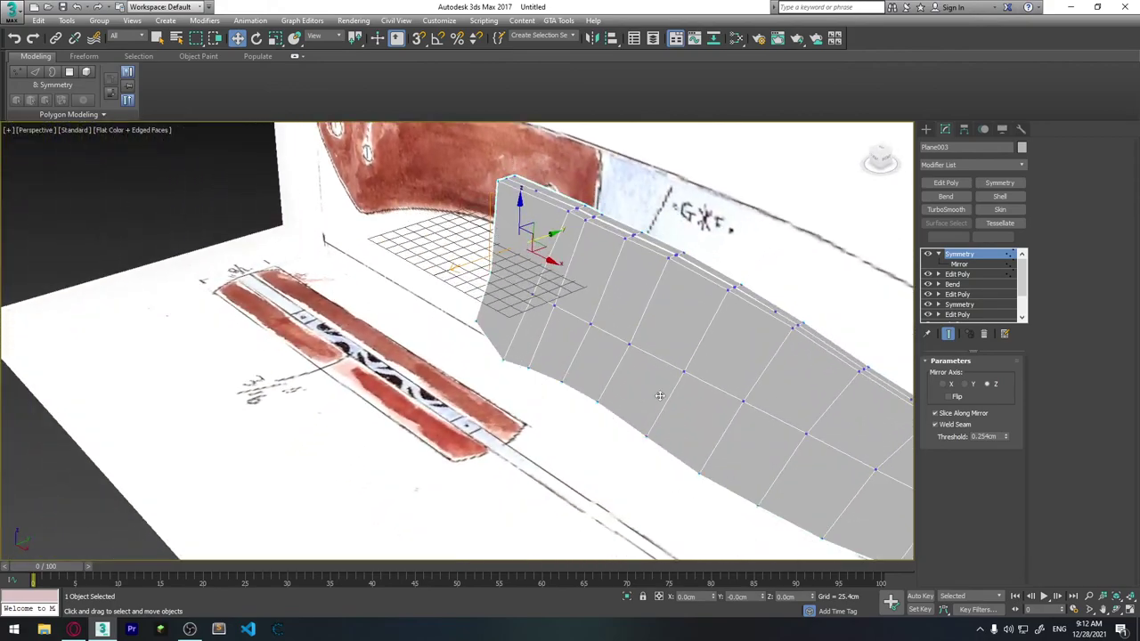